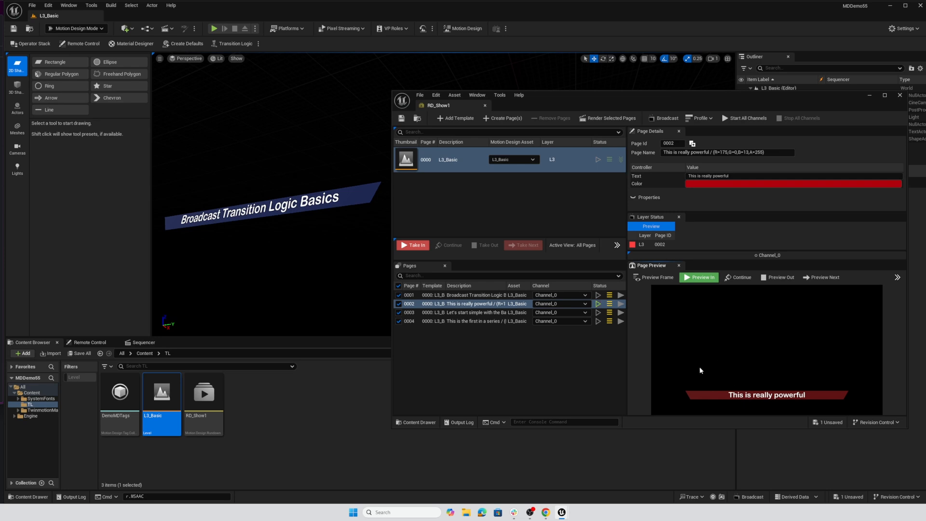
Preview the transitions between the rundown pages, restarting from page 0001 along the way, and take the preview out
click(820, 278)
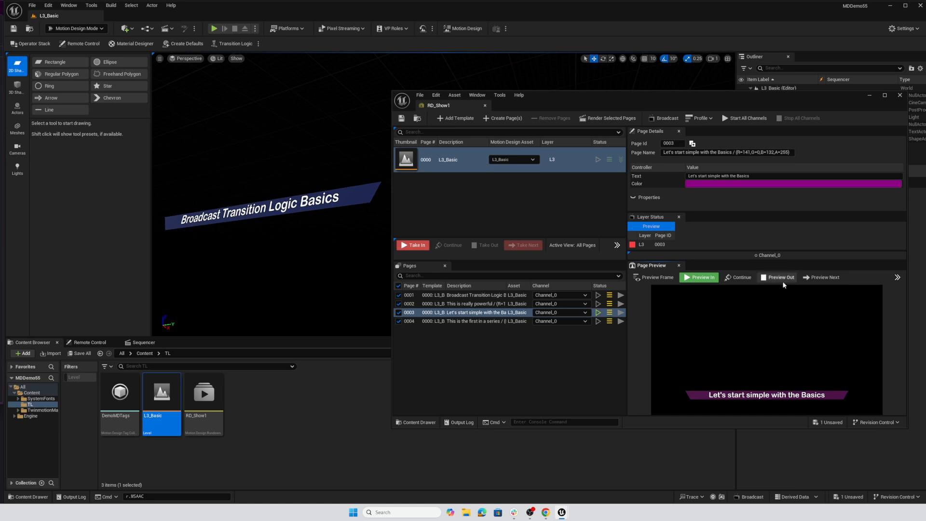
click(495, 295)
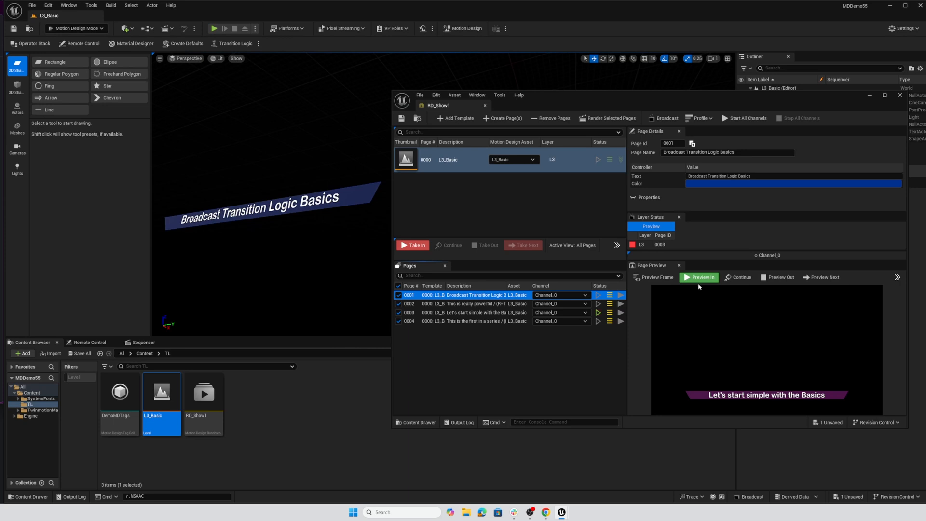
click(819, 278)
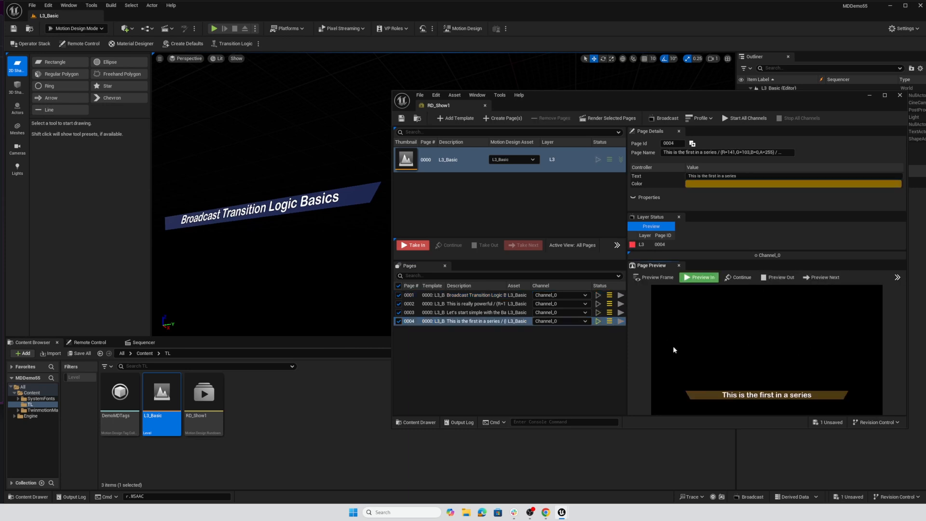
click(482, 298)
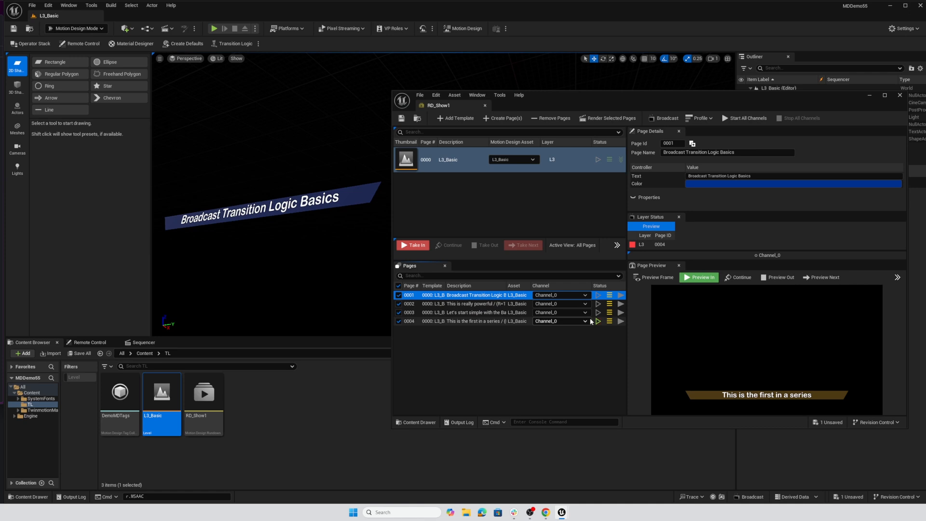
click(822, 279)
click(823, 279)
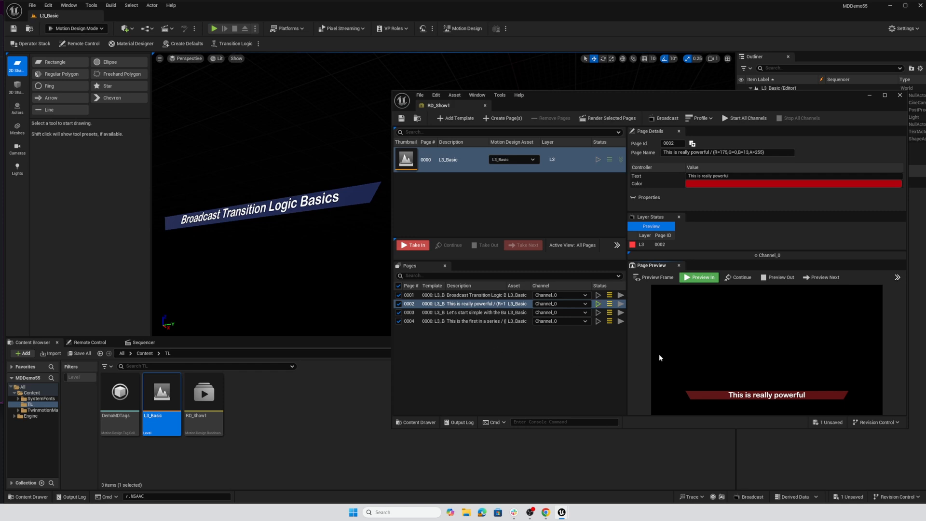
click(778, 277)
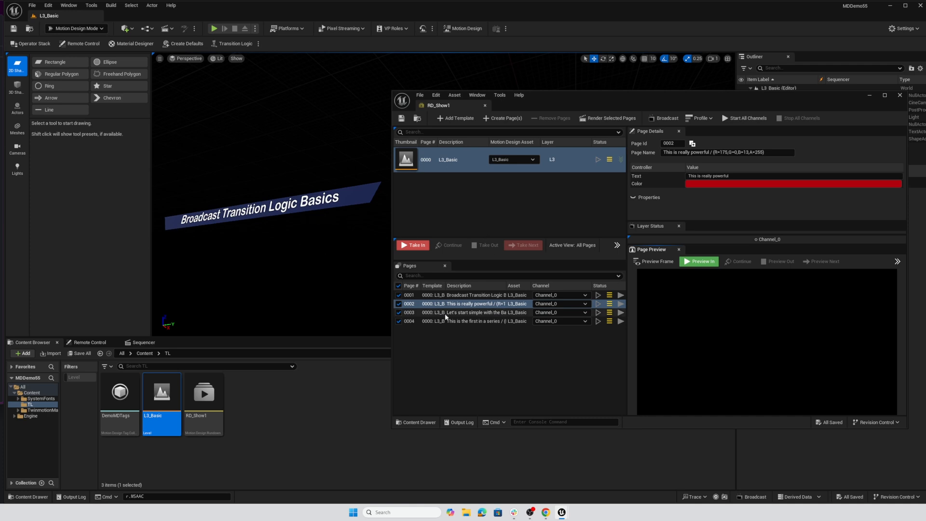
Preview page 0001, advance the preview to the next page, and take it out
click(476, 295)
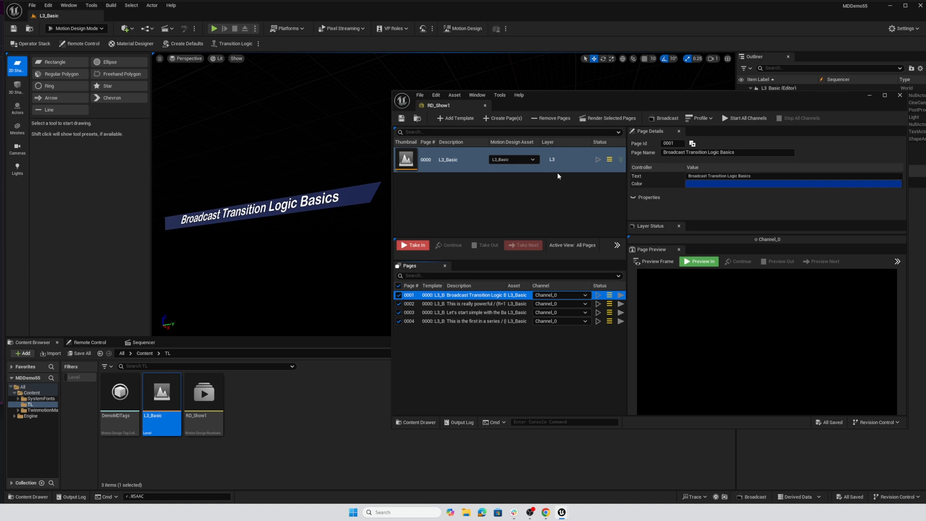
click(699, 262)
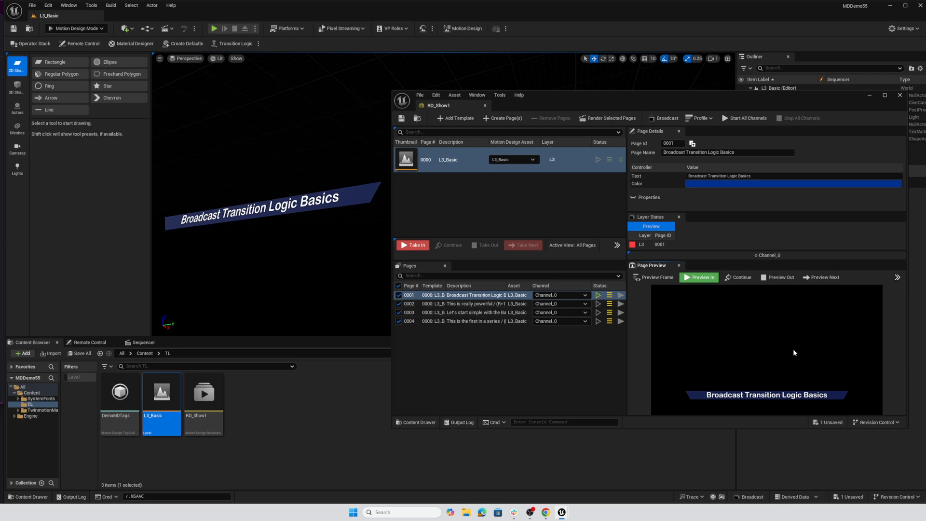
click(818, 278)
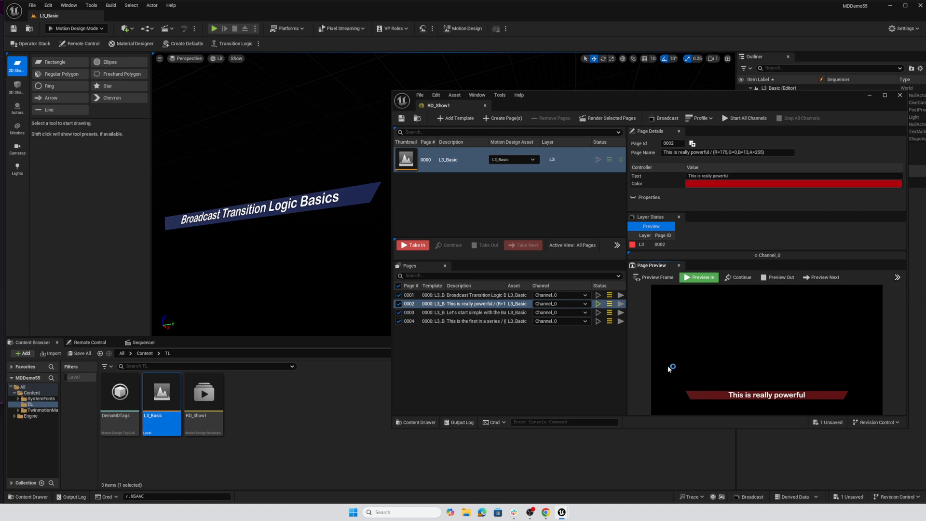
click(765, 277)
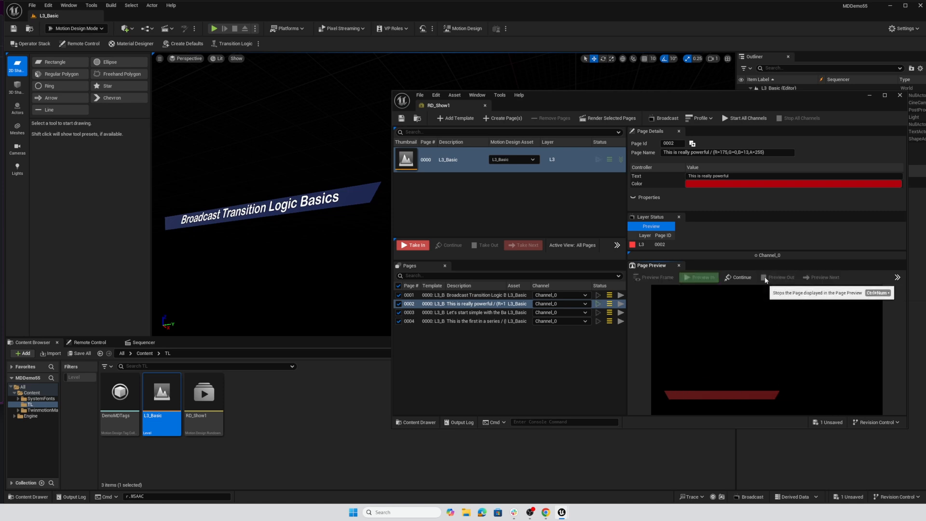
Preview page 0004 and advance the preview so it wraps around to the first page
click(466, 320)
click(698, 261)
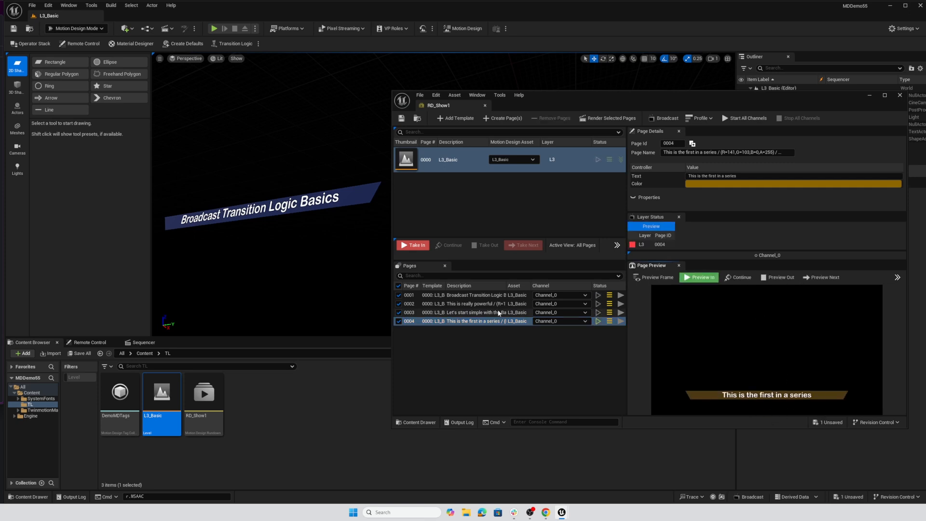
click(823, 278)
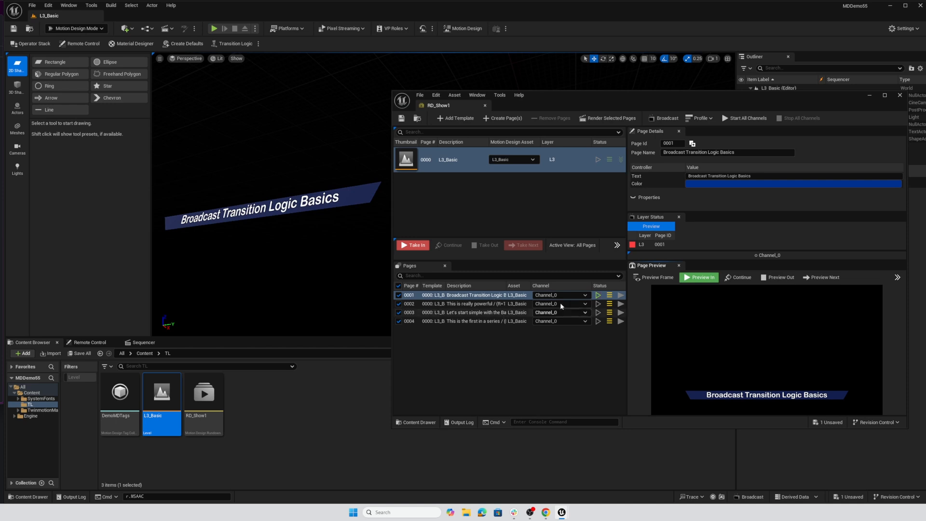
Examine the transition logic tree of page 0001, inspecting the transitioning in and out states for same and different scenes
right_click(481, 299)
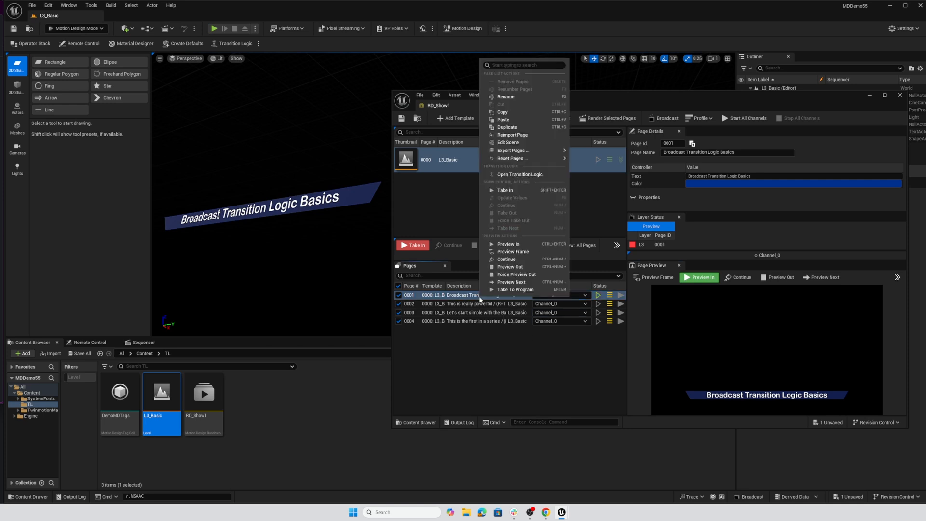
click(515, 175)
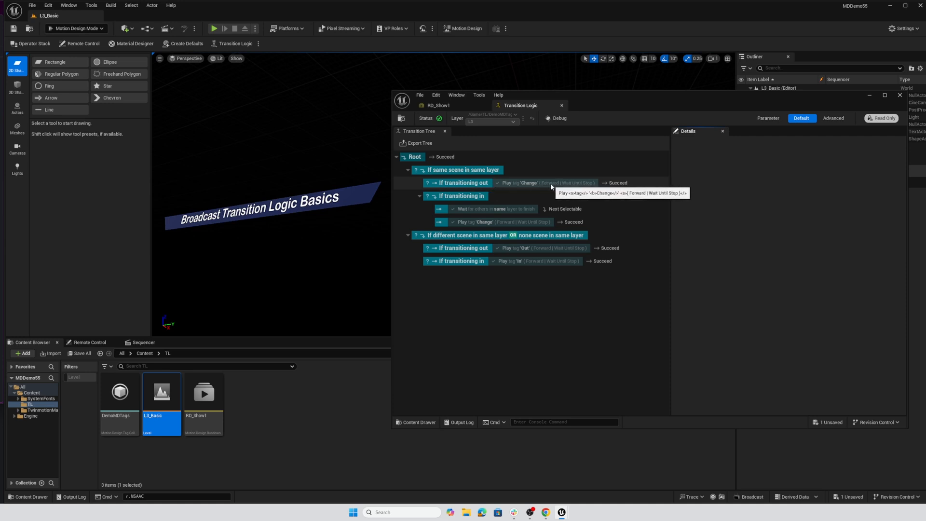
click(537, 185)
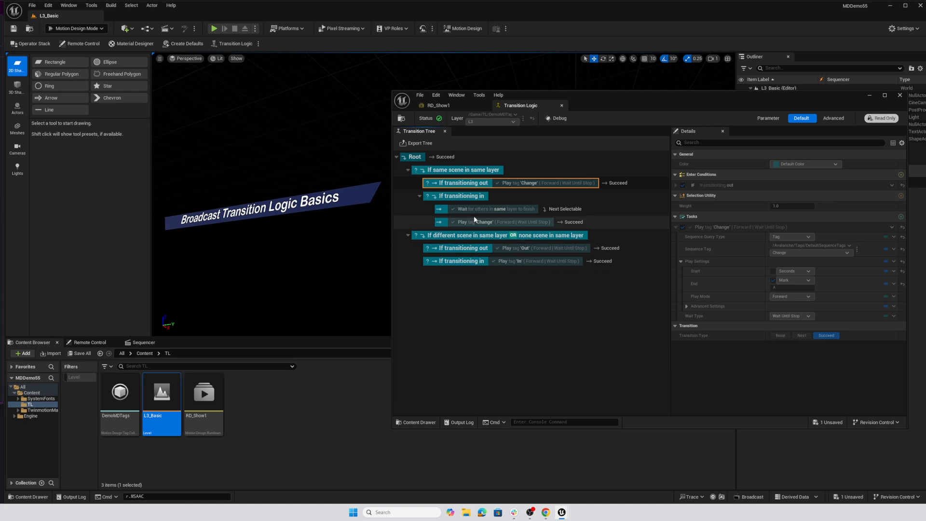
click(454, 196)
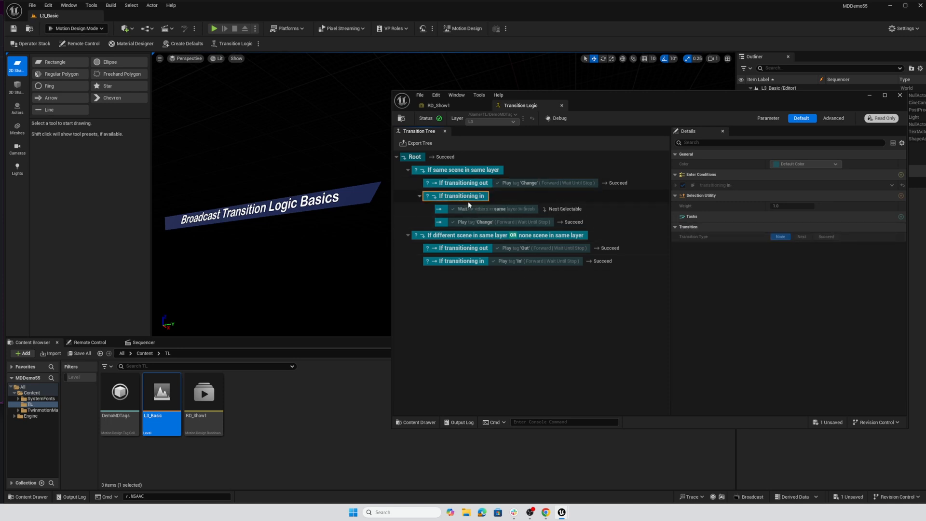
click(496, 210)
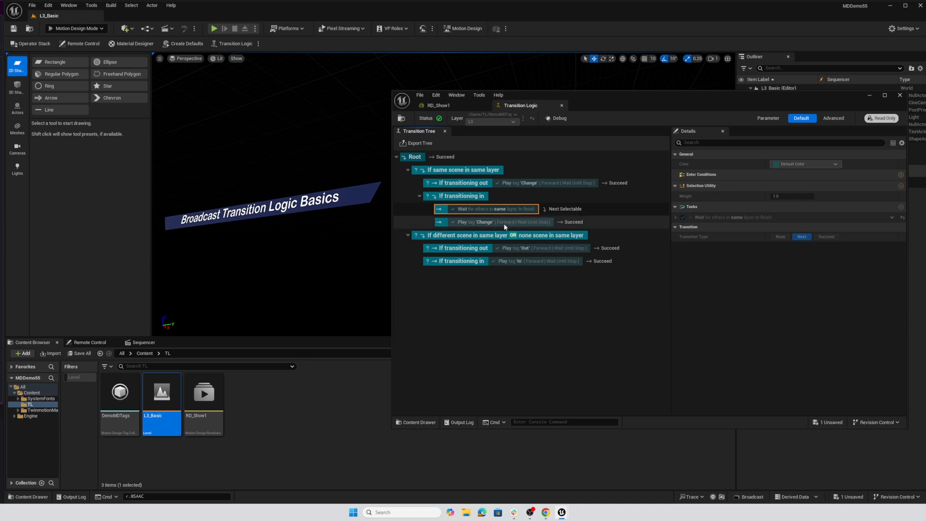
click(497, 223)
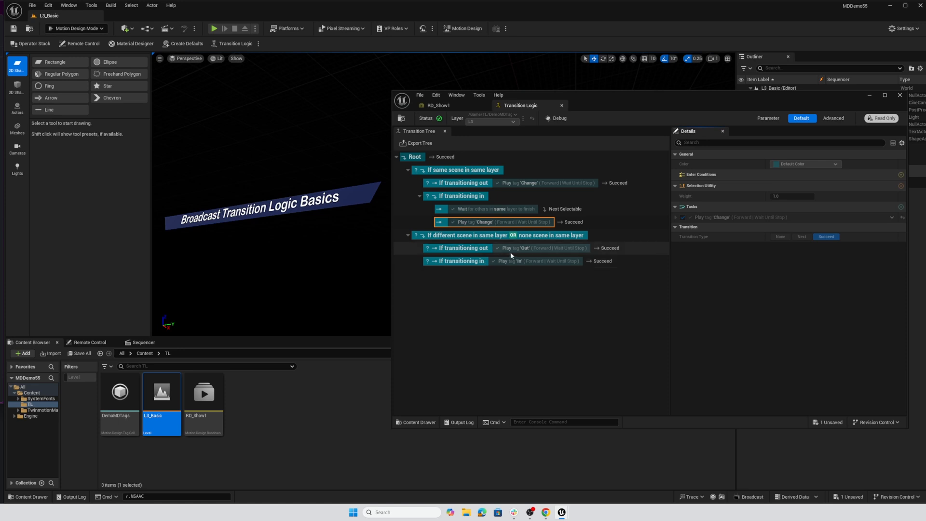
click(472, 249)
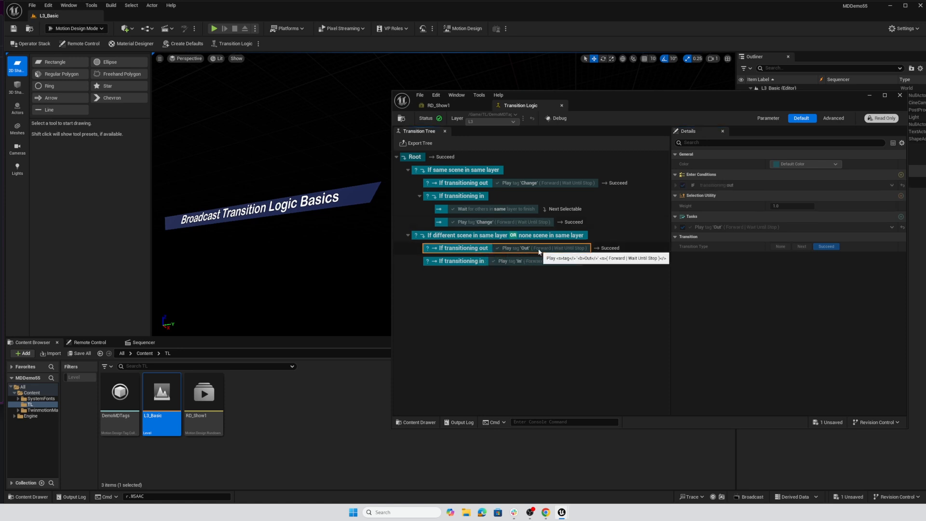
click(453, 264)
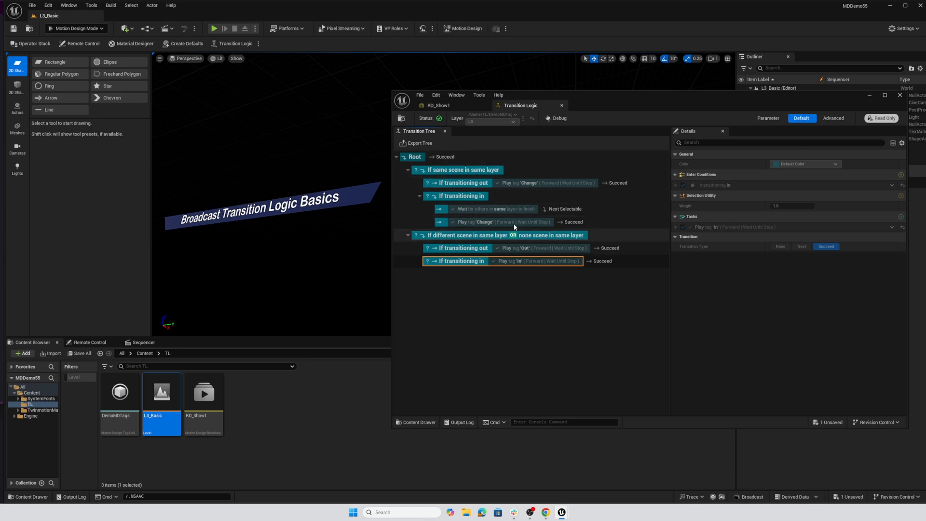
click(562, 106)
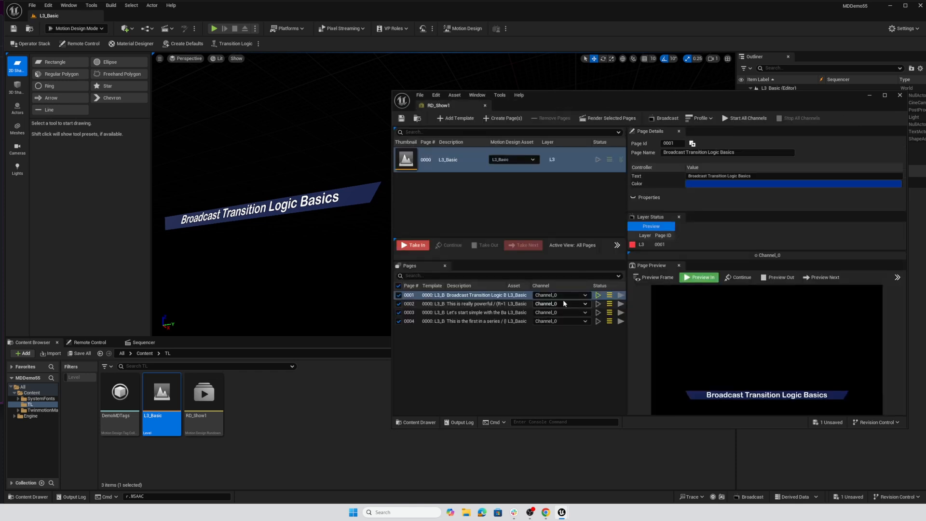
Close the RD_Show1 rundown, stopping all playing pages, and delete its asset from the TL folder
mouse_move(622, 300)
click(900, 95)
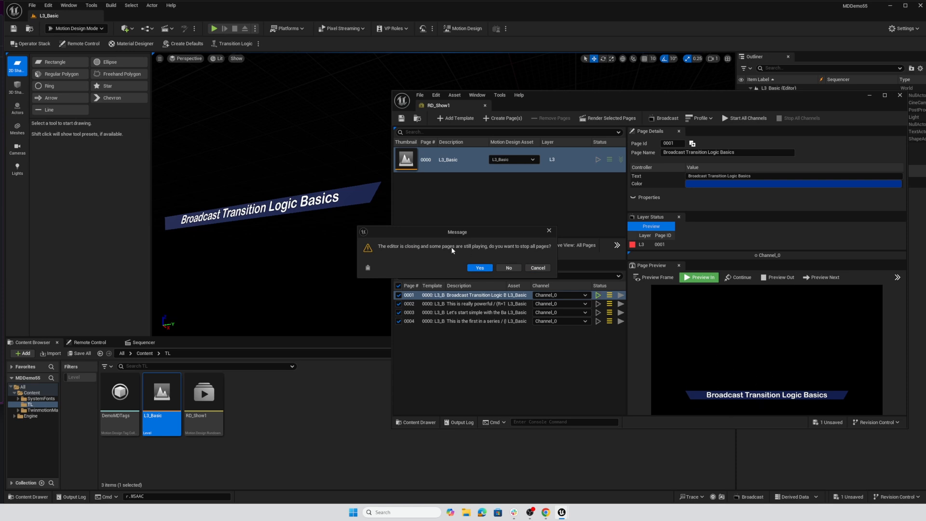
click(479, 268)
right_click(203, 408)
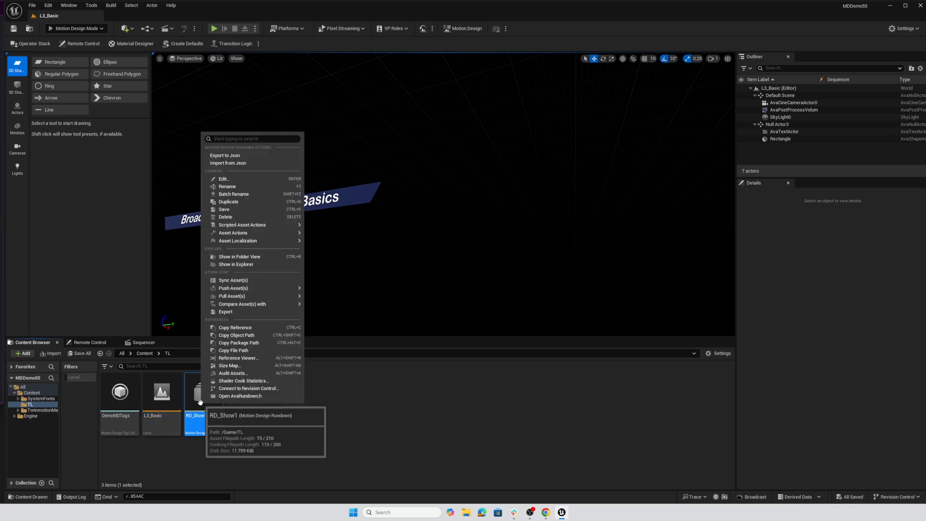
click(244, 215)
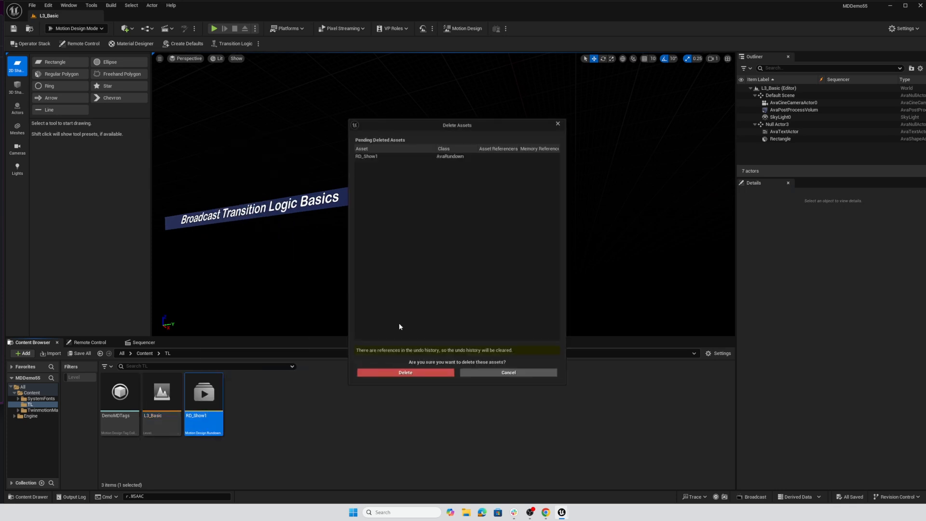
click(424, 373)
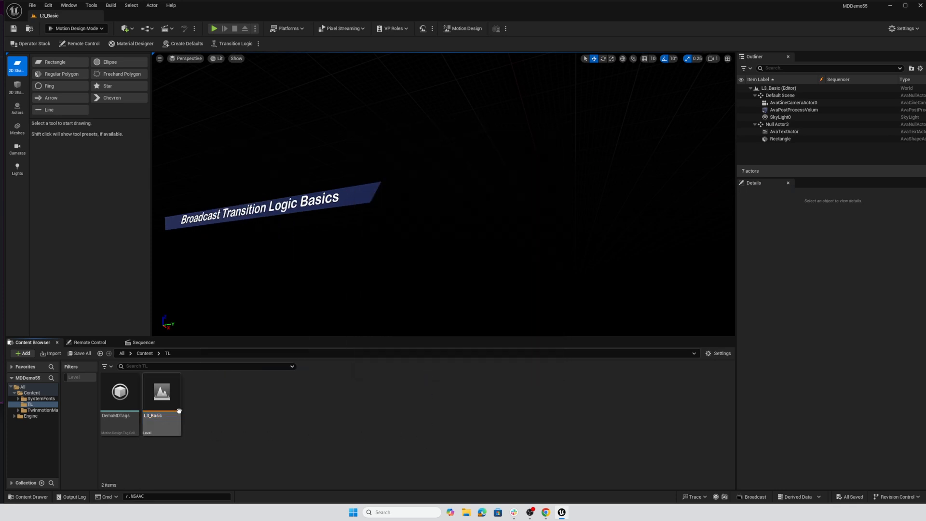
Create a new level named EmptyMD in the TL folder and save it
right_click(209, 406)
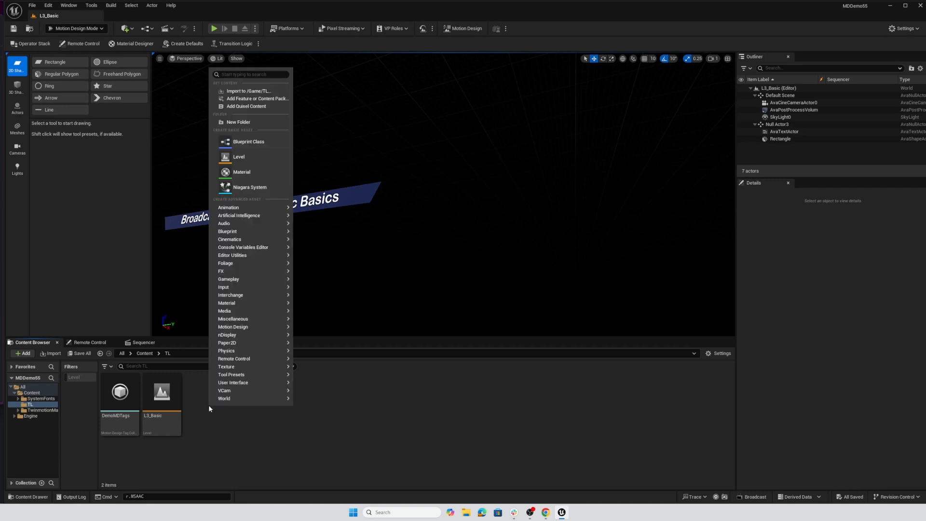
click(248, 157)
text(Emp)
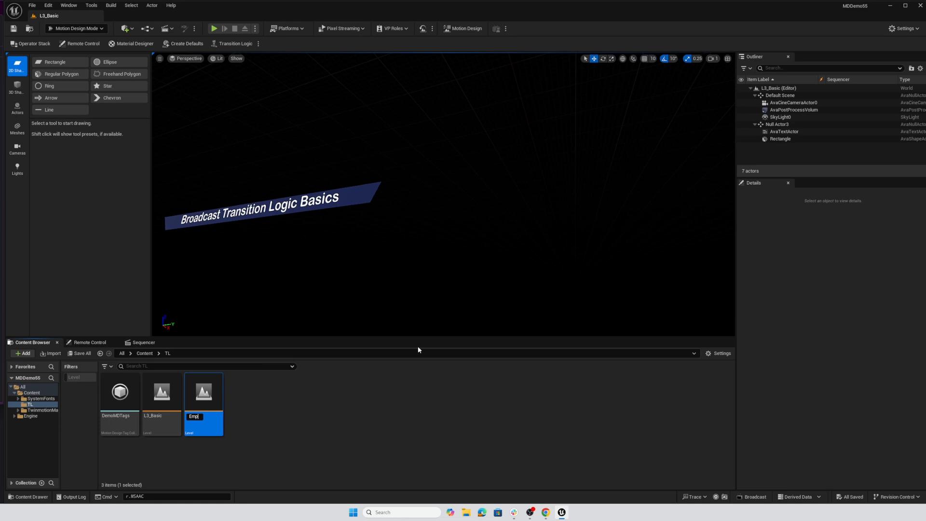
text(tyMD)
key(Return)
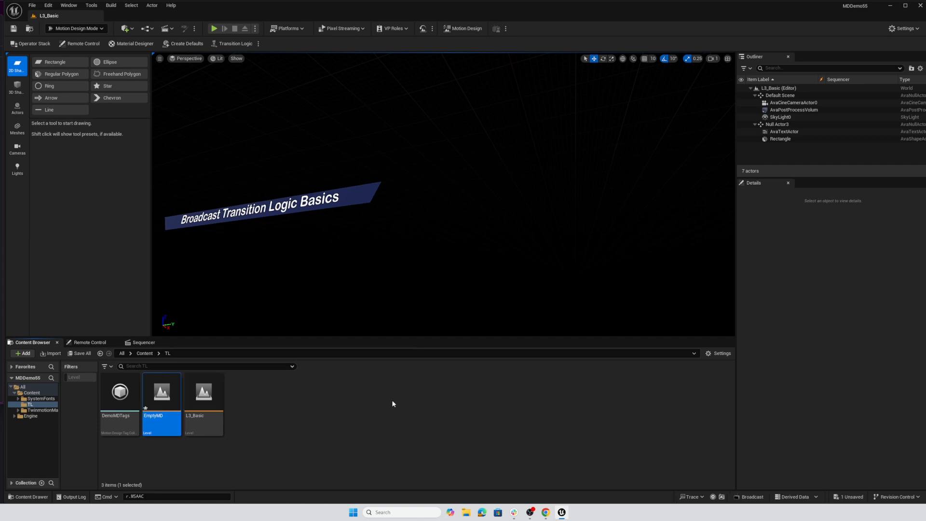
key(ctrl+s)
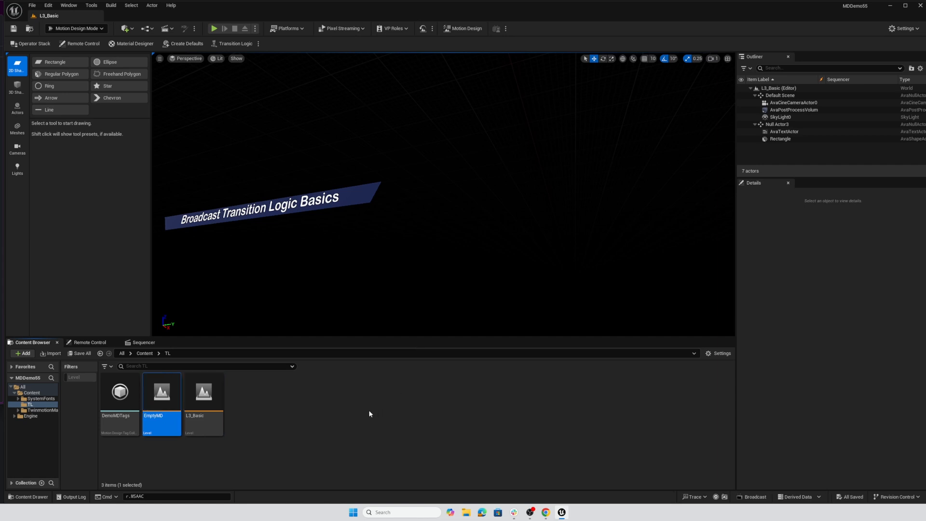
Open the EmptyMD level and force-delete the L3_Basic level from the TL folder
double_click(169, 400)
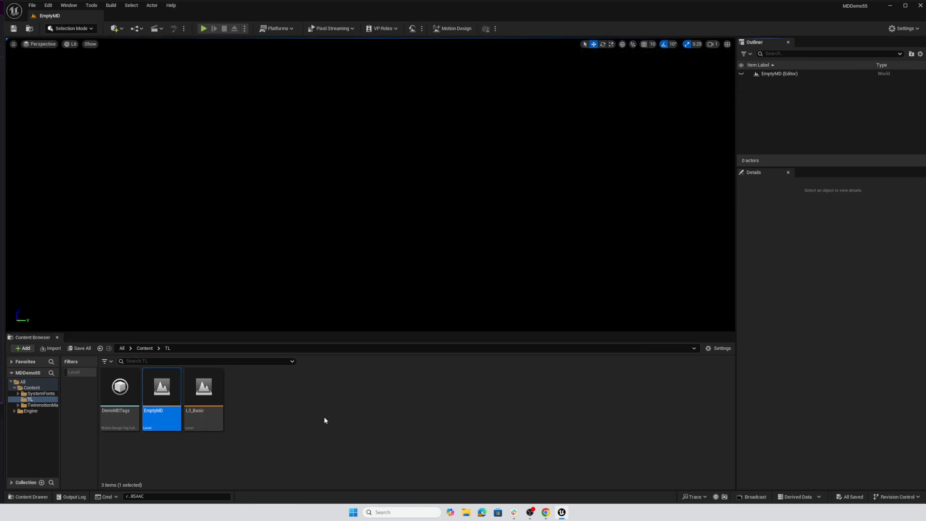
right_click(202, 393)
click(233, 179)
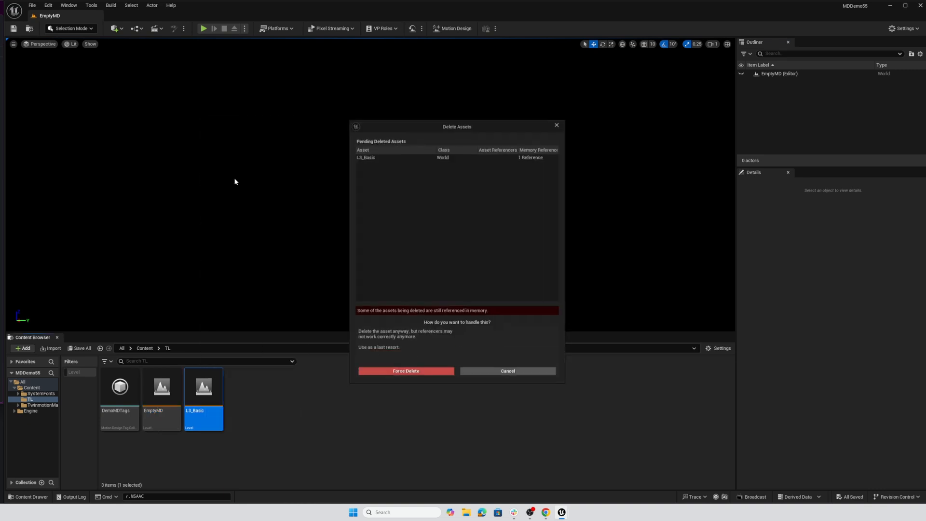
click(441, 370)
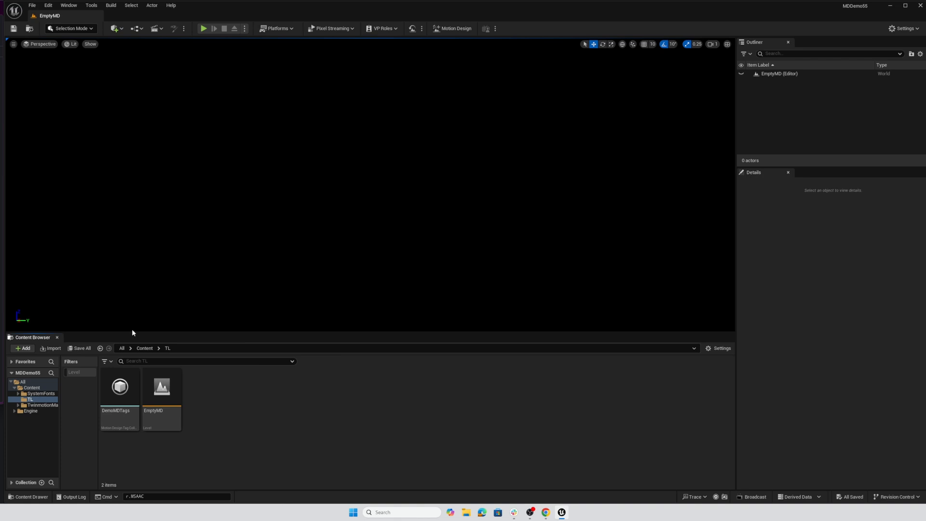
Activate Motion Design for the open EmptyMD level and save the level
click(452, 29)
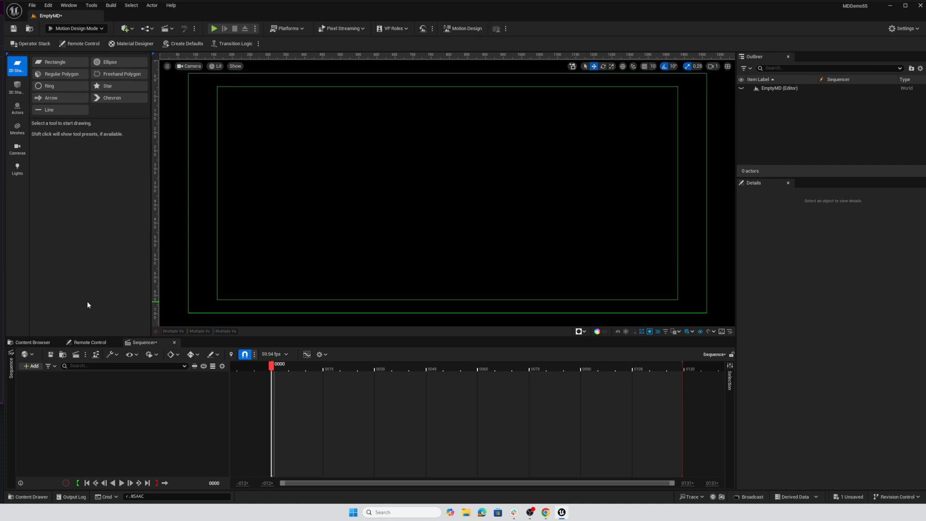
click(29, 342)
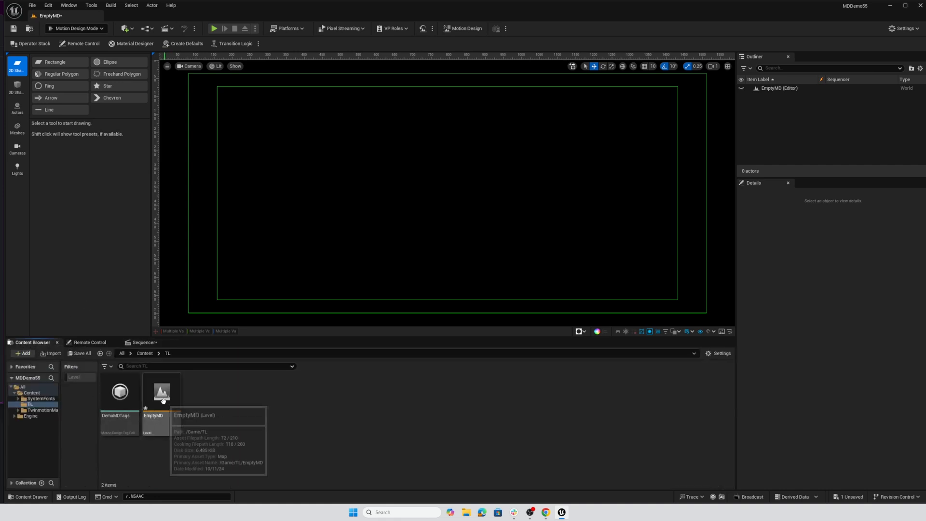
click(170, 413)
key(ctrl+s)
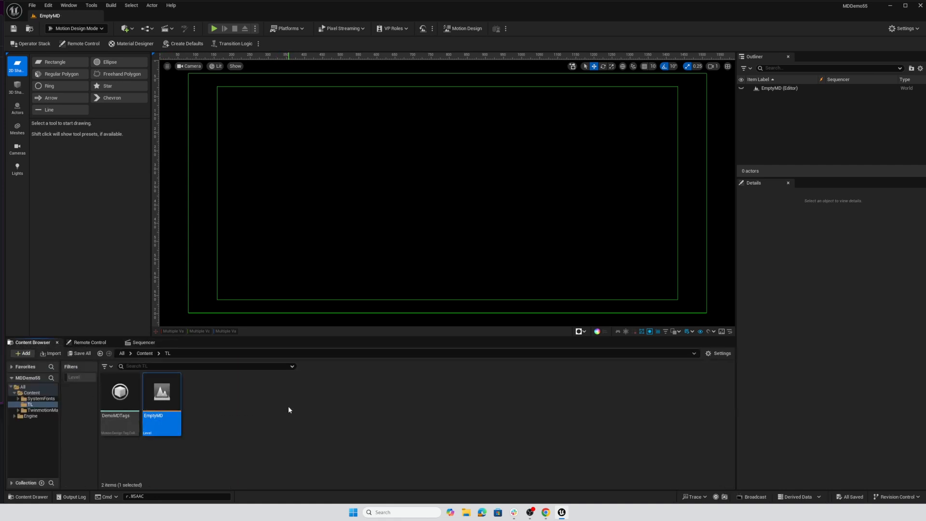
Force-delete the DemoMDTags tag collection from the TL folder
right_click(113, 395)
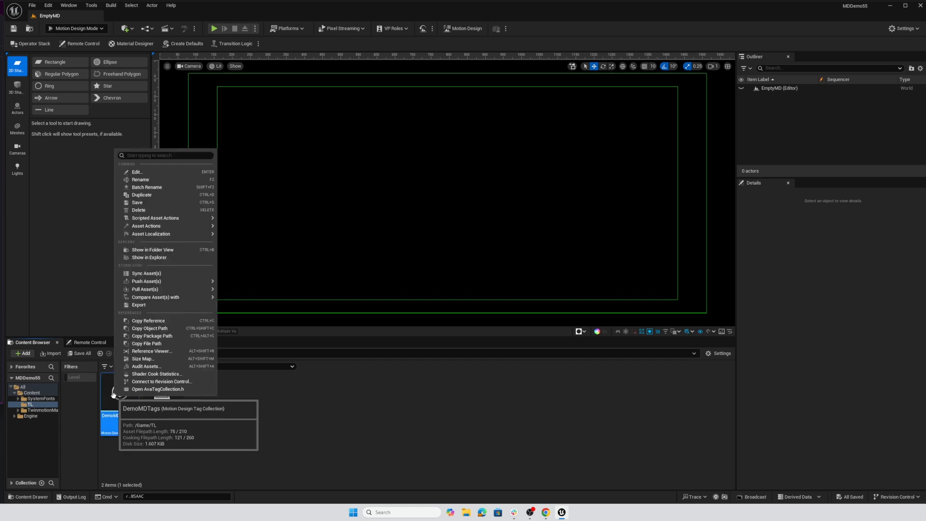
click(145, 210)
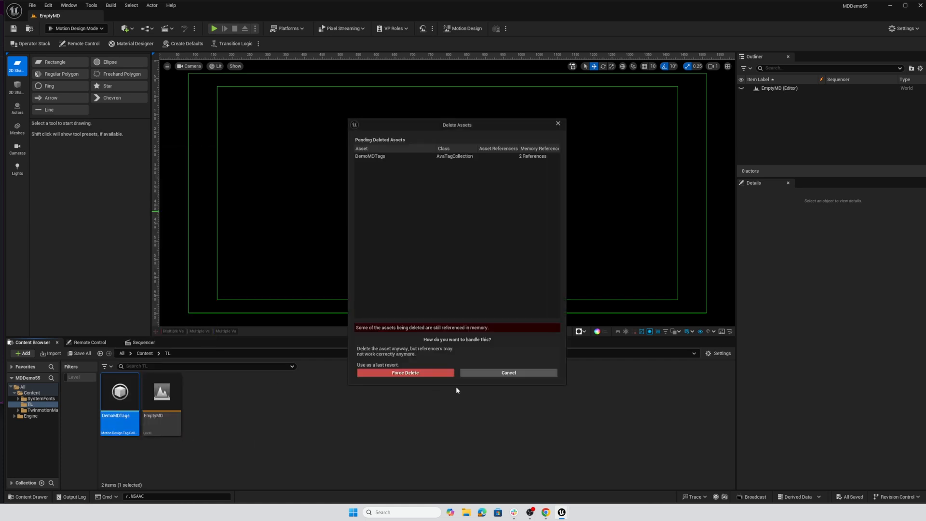
click(427, 374)
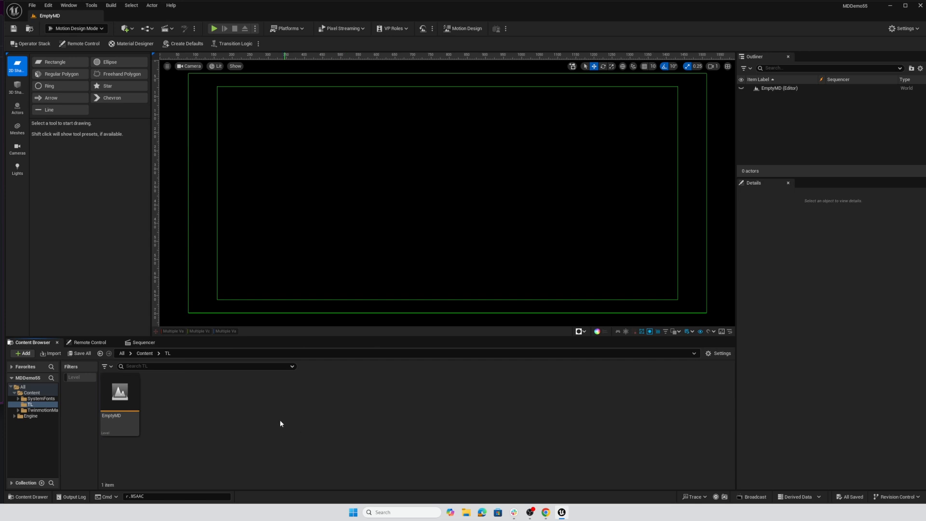
Create a level named L3_Demo in the TL folder and open it with Motion Design activated
right_click(164, 395)
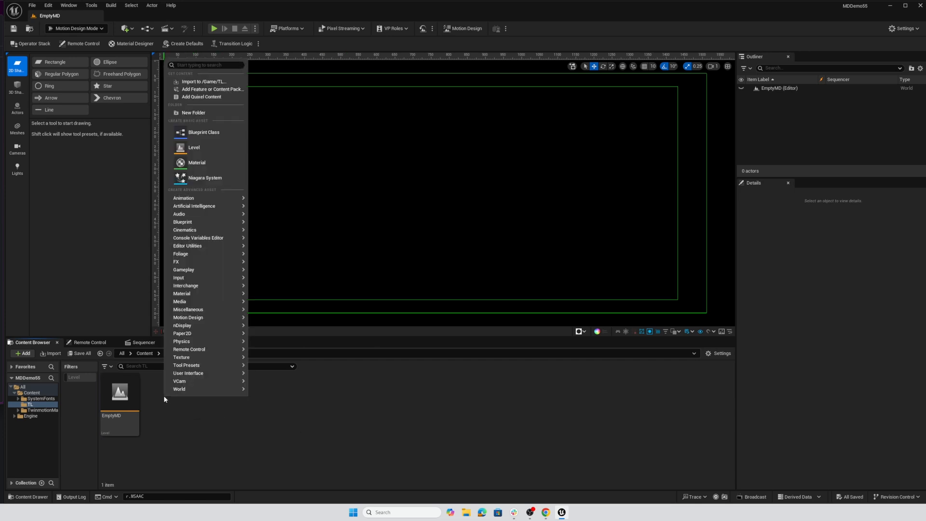
click(206, 148)
text(L)
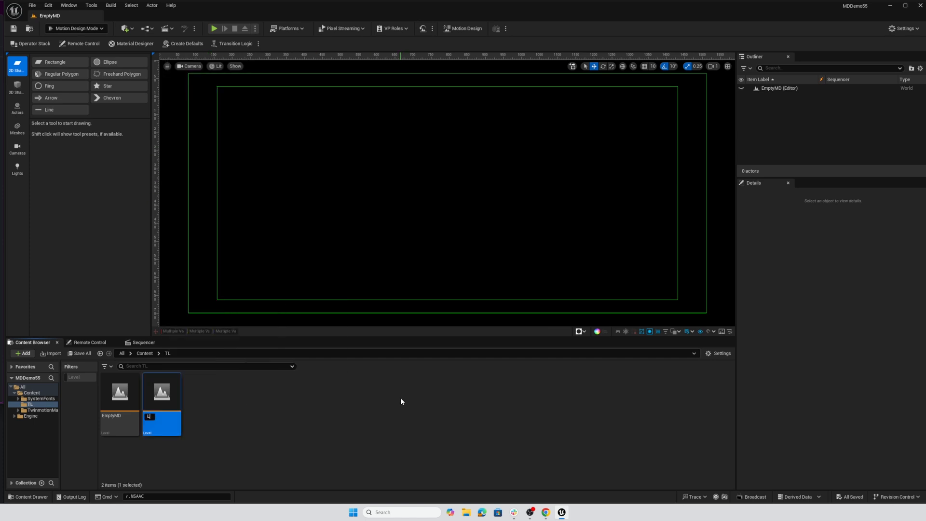
text(3_Demo)
key(Return)
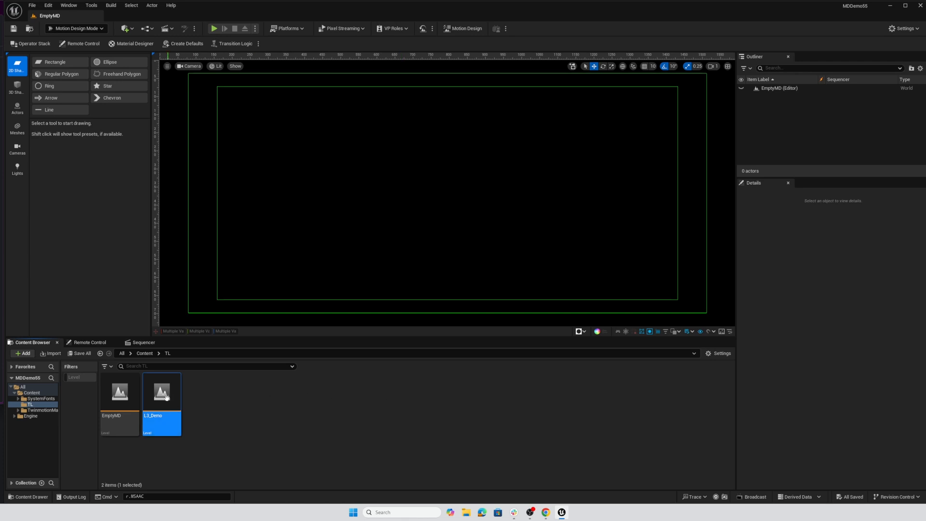
double_click(162, 396)
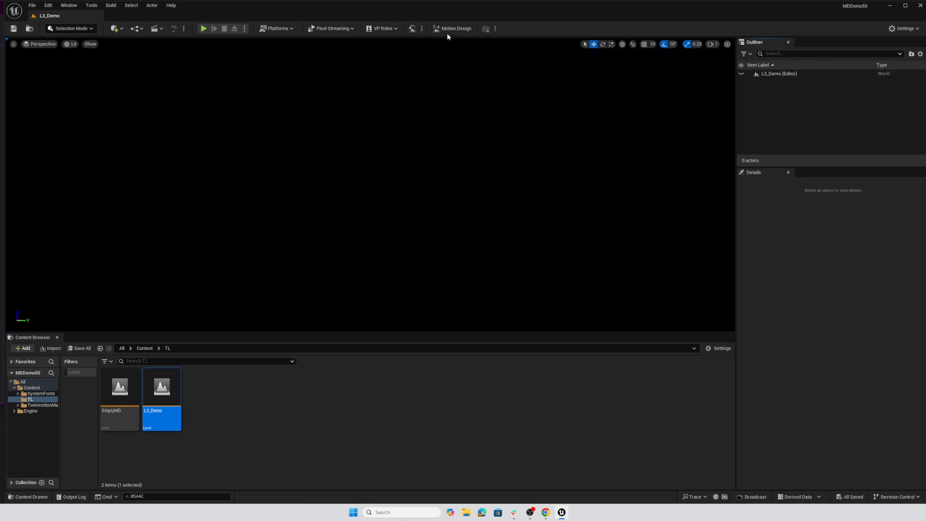
click(448, 30)
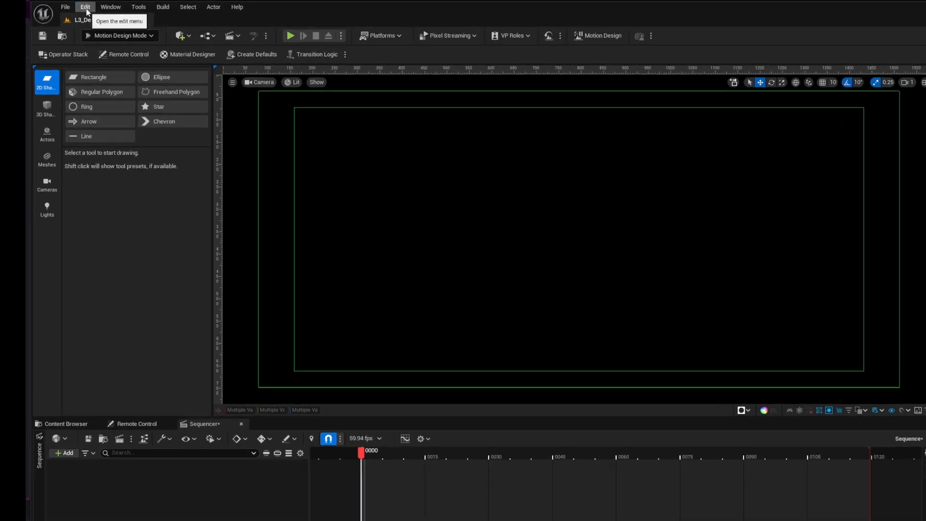
Search the project's plugins for "motion" and examine the Motion Design and Storm Sync entries
click(48, 6)
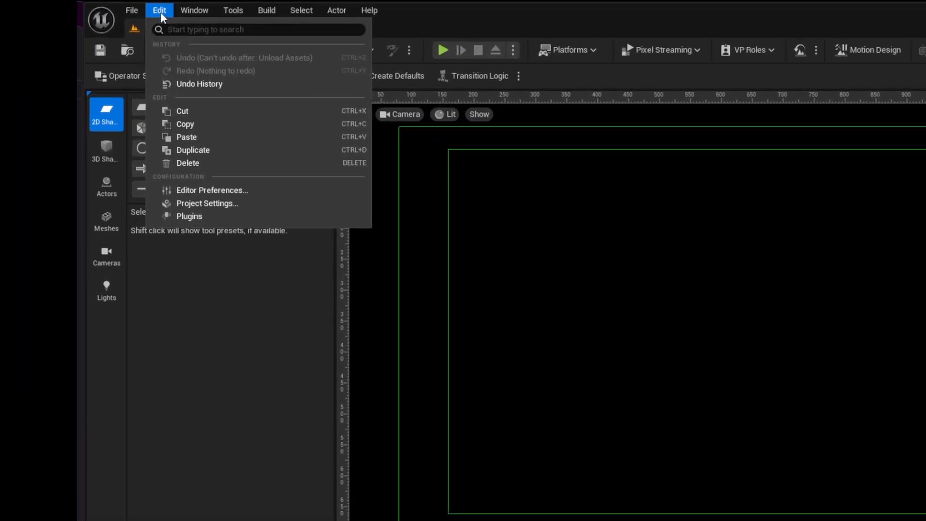
click(213, 220)
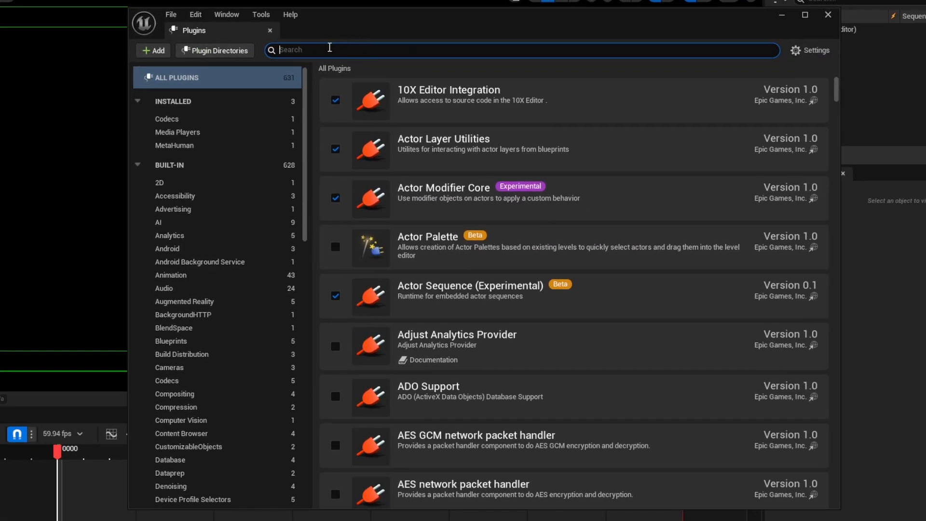
text(motion)
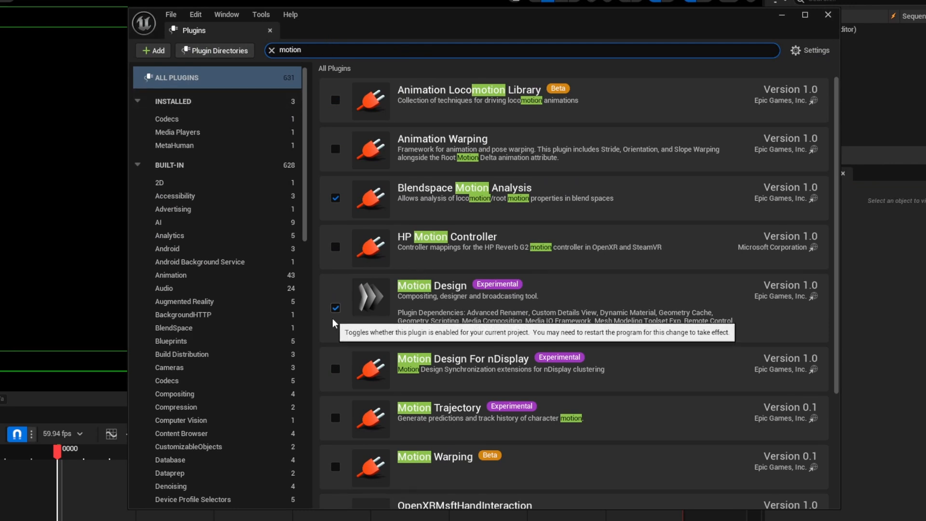
scroll(449, 313, down, 5)
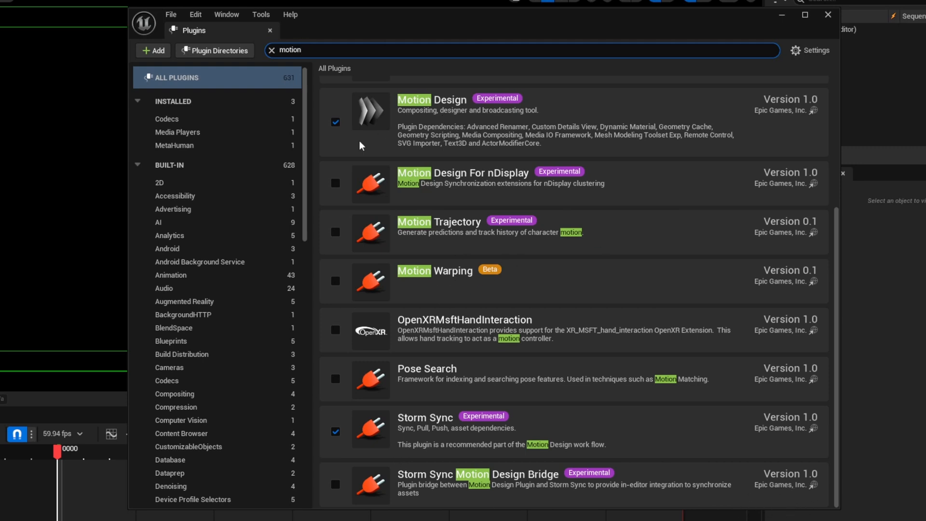
click(836, 19)
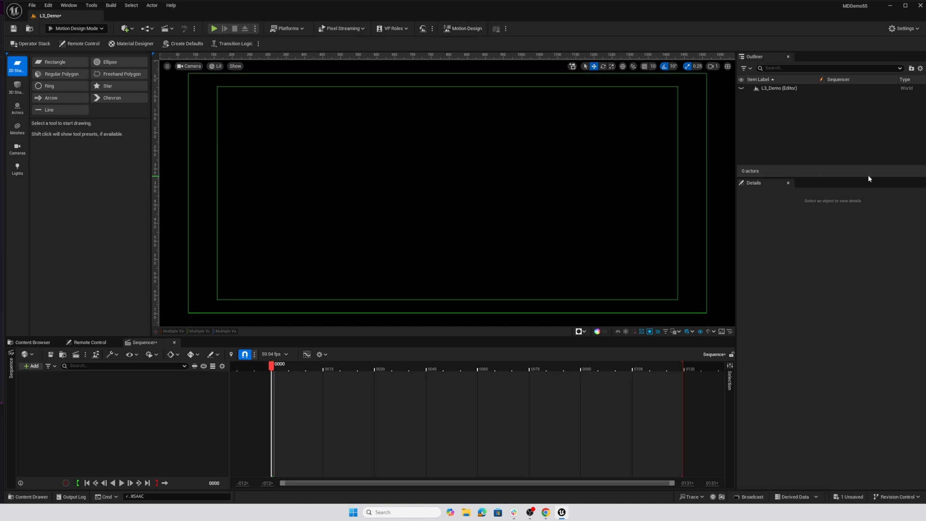
Narrow the editor window and deactivate the Motion Design scene of L3_Demo, widening the window again
drag(925, 152, 661, 135)
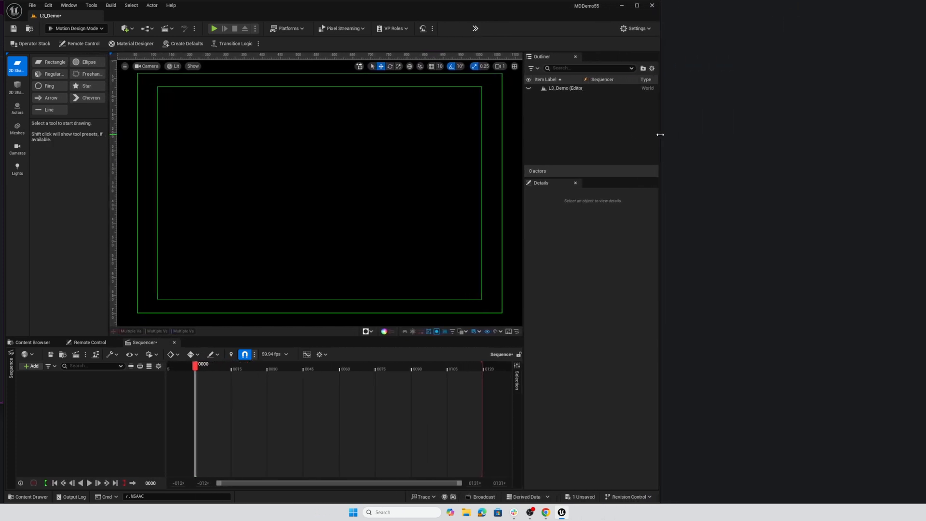
click(475, 28)
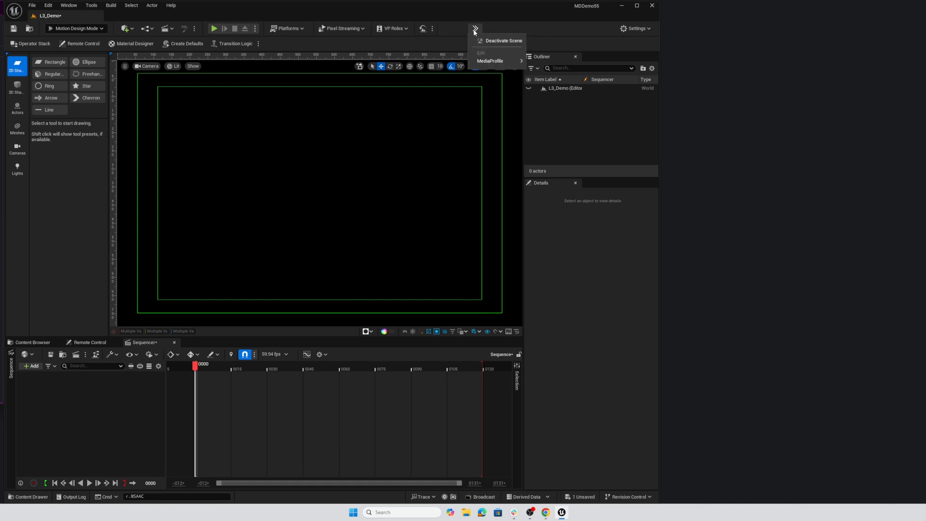
click(500, 43)
click(490, 268)
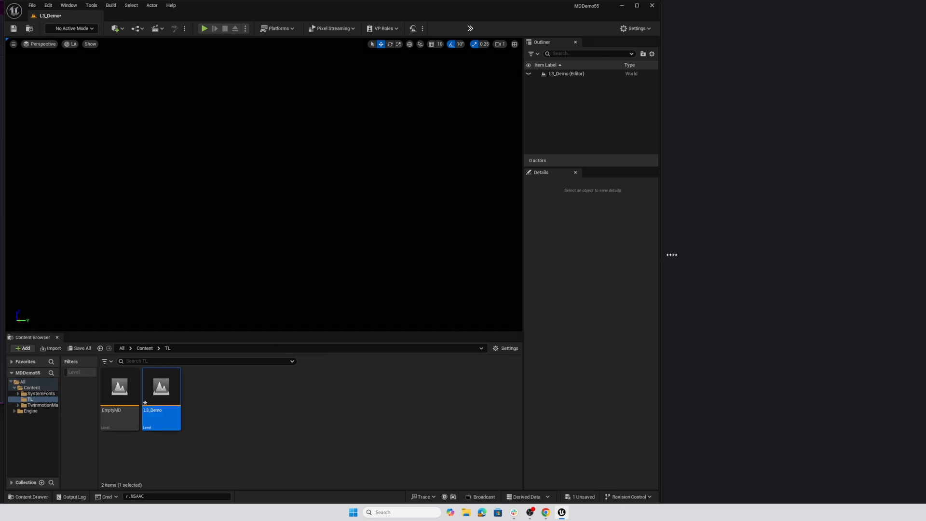
drag(667, 254, 767, 255)
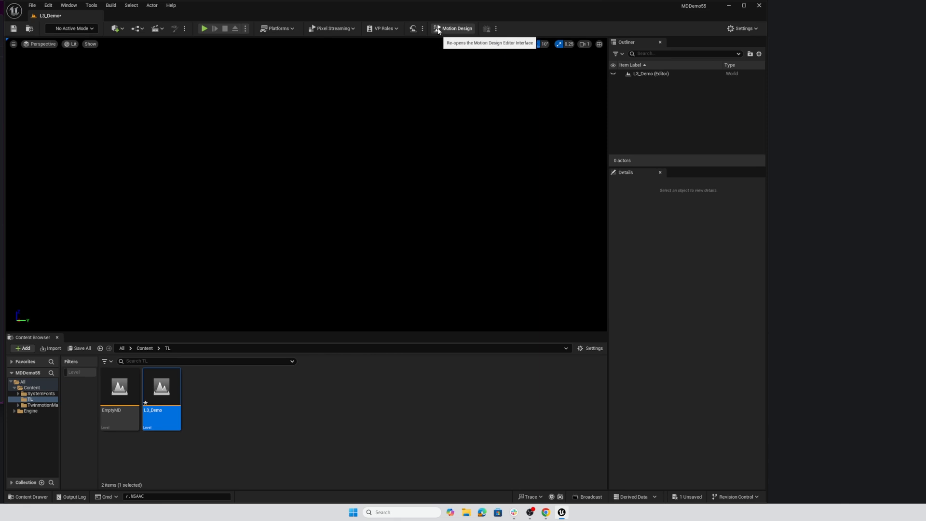
Activate the Motion Design scene for L3_Demo with the editor window narrowed, and restore the window's full width
drag(767, 233, 643, 232)
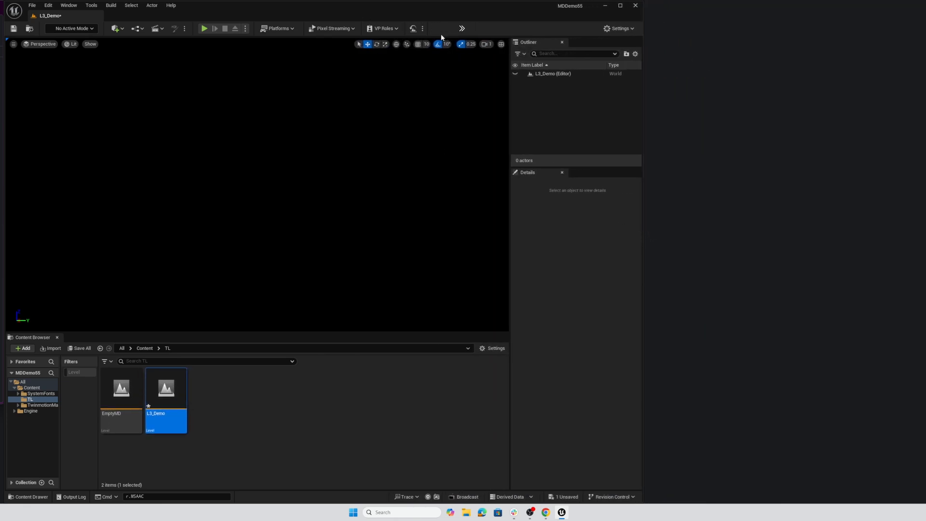
click(459, 28)
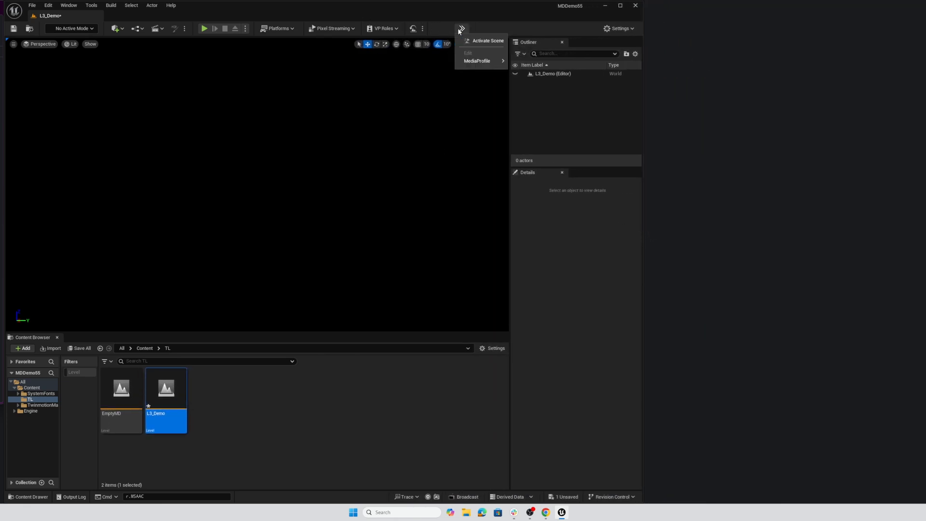
click(481, 41)
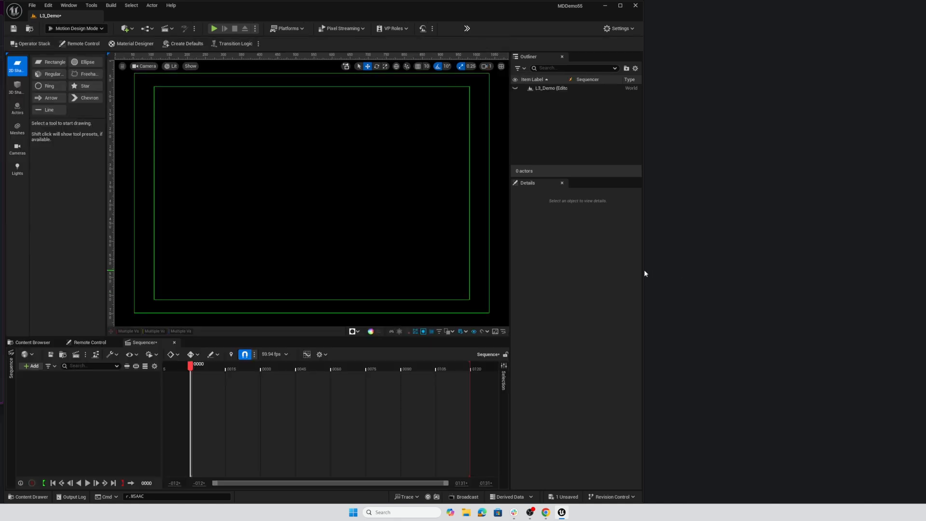
drag(643, 270, 925, 239)
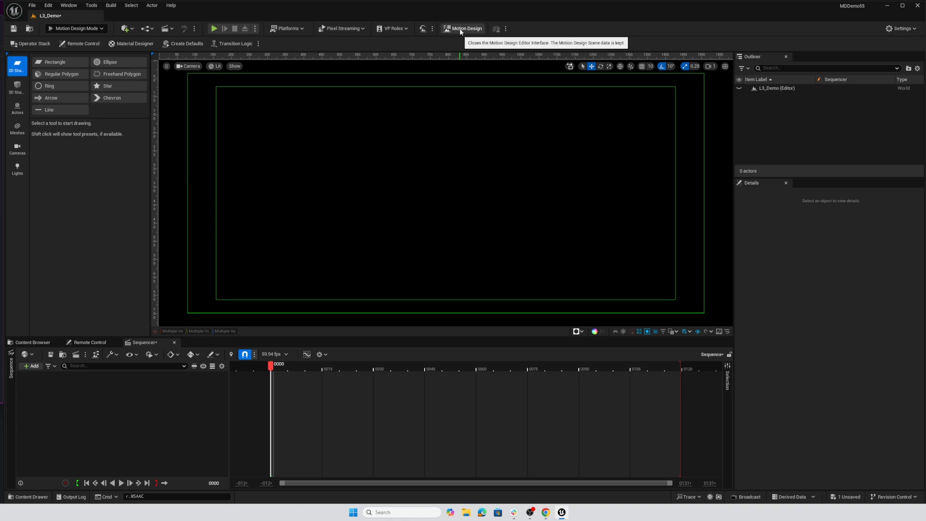
Save the L3_Demo level and spawn all default scene actors except the Directional Light
click(38, 342)
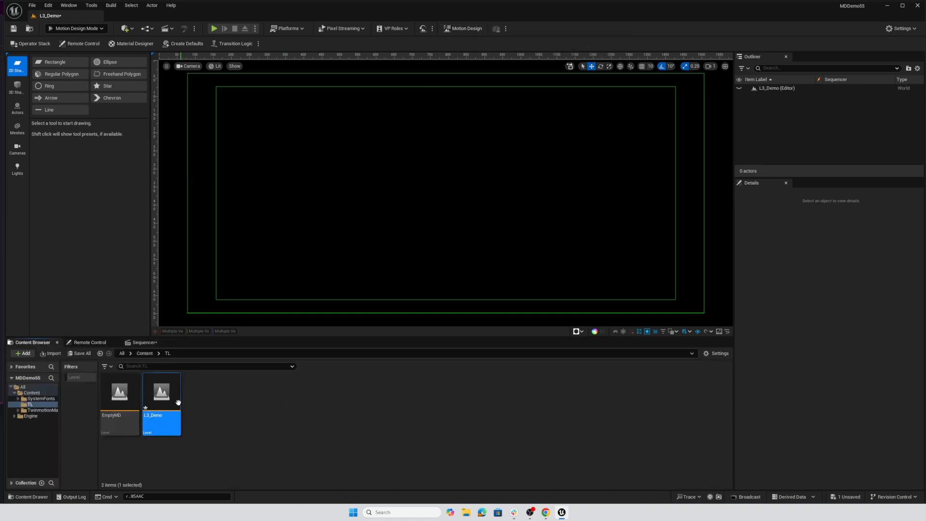
key(ctrl+s)
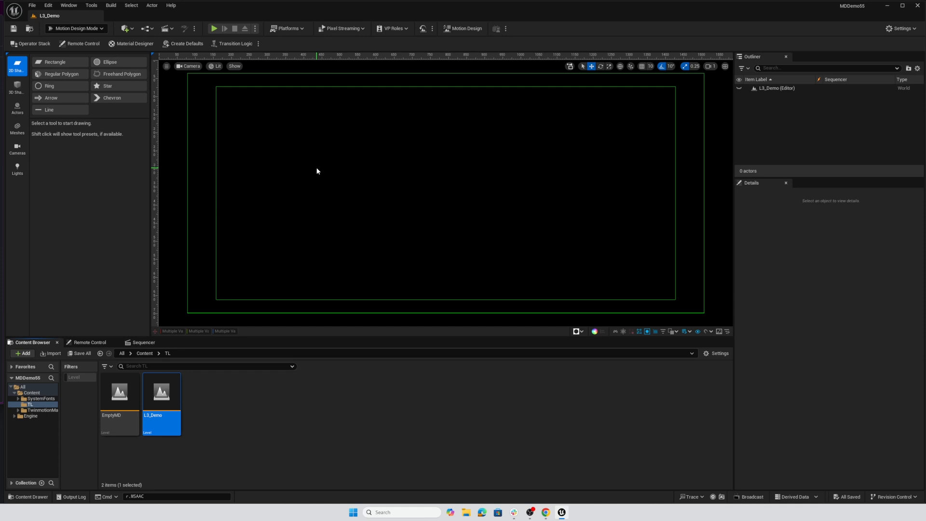
click(182, 45)
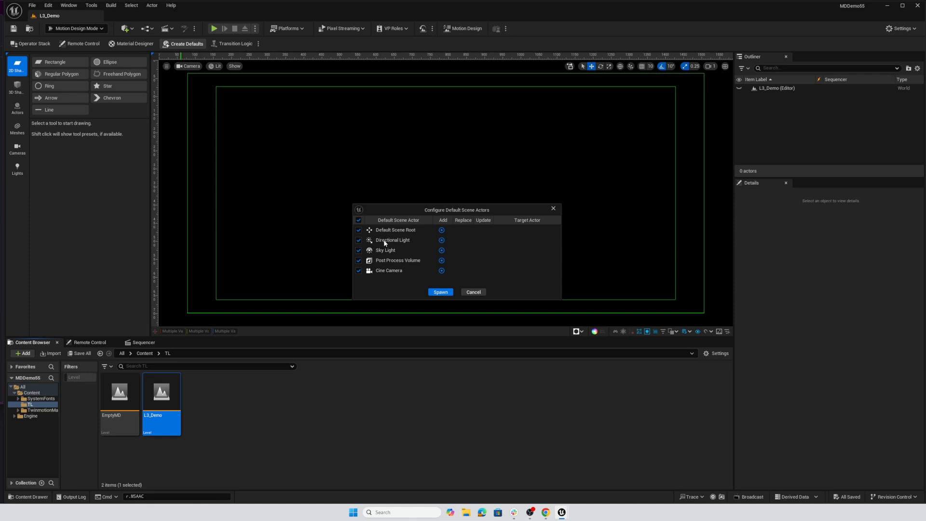
click(359, 240)
click(439, 294)
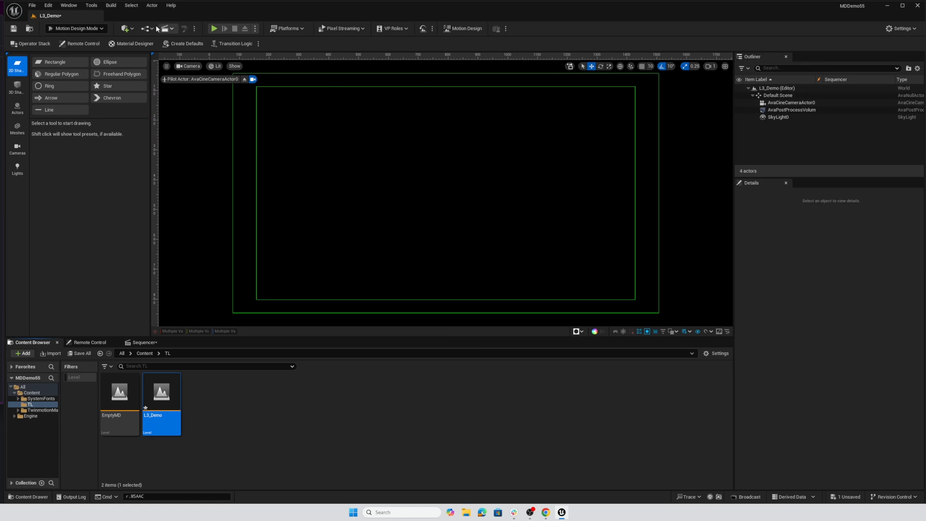
Open a Motion Design Outliner with the Default Scene's actors expanded, and save the level
click(69, 6)
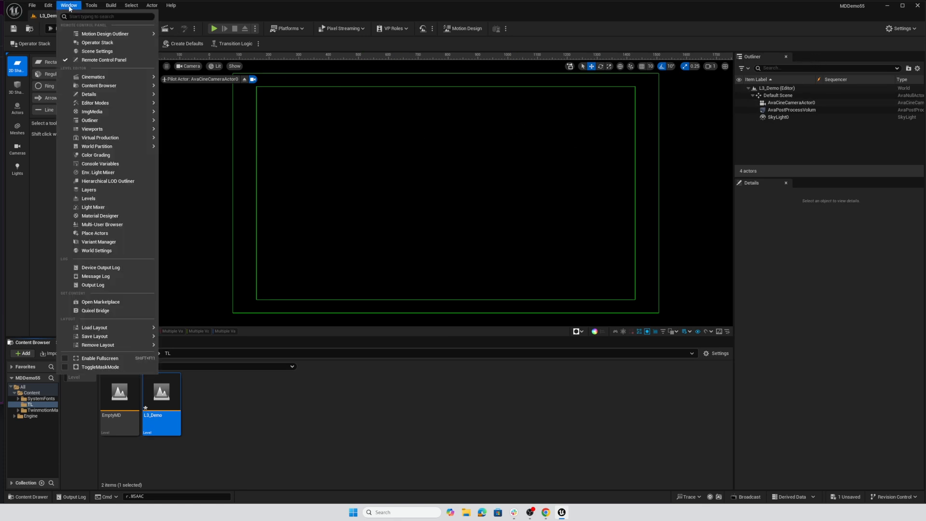
mouse_move(79, 35)
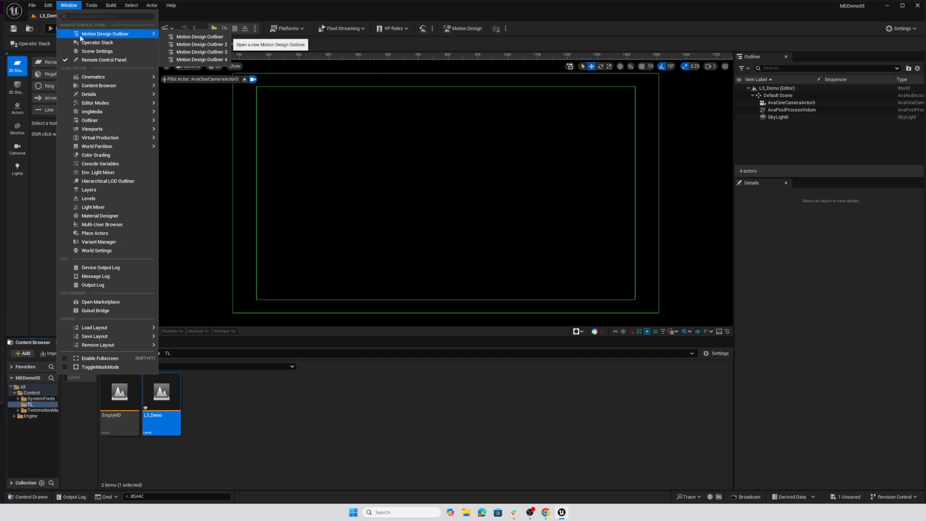
click(200, 38)
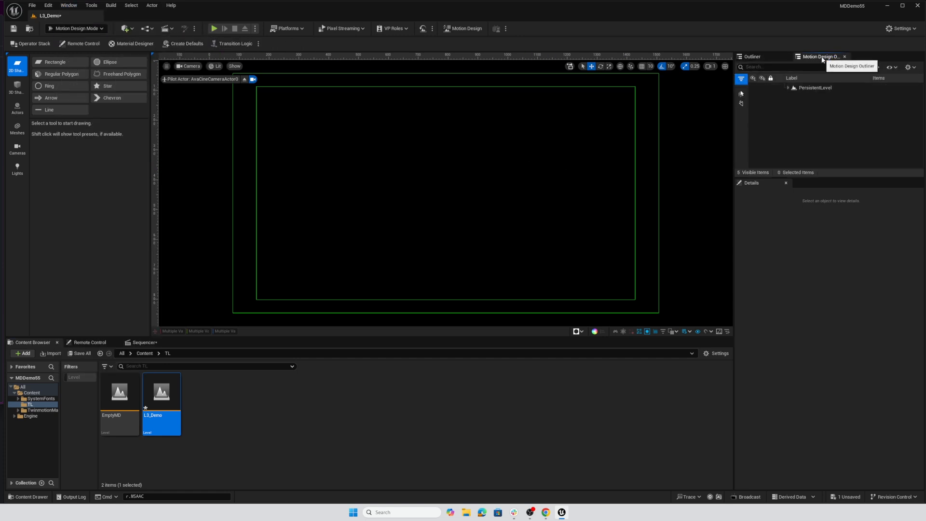
click(788, 88)
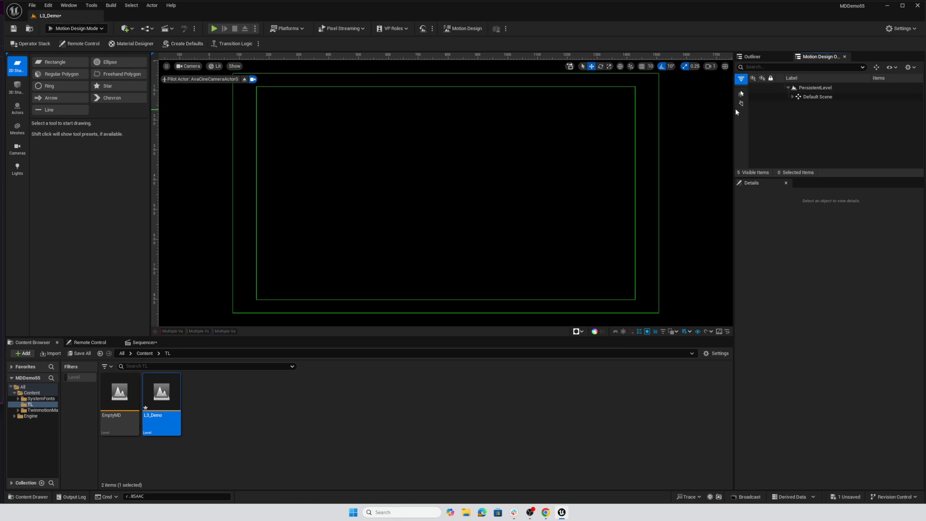
click(792, 96)
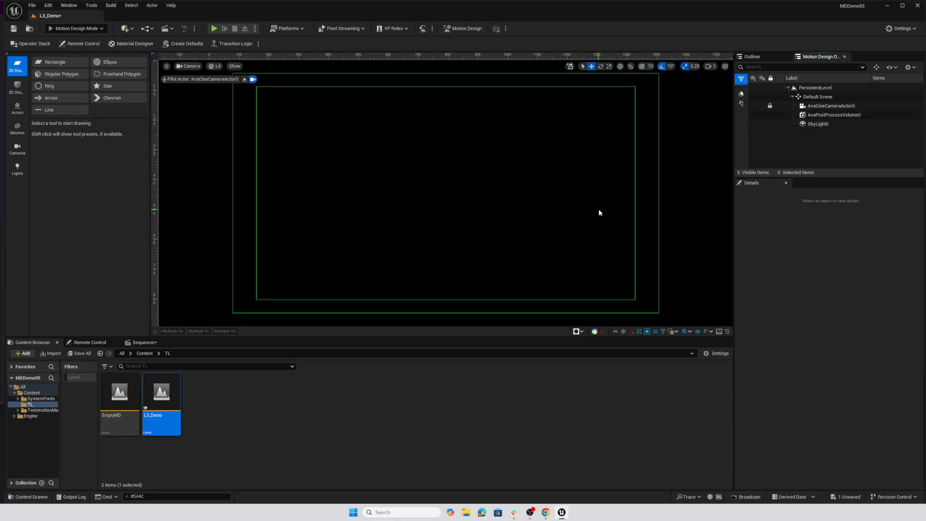
key(ctrl+s)
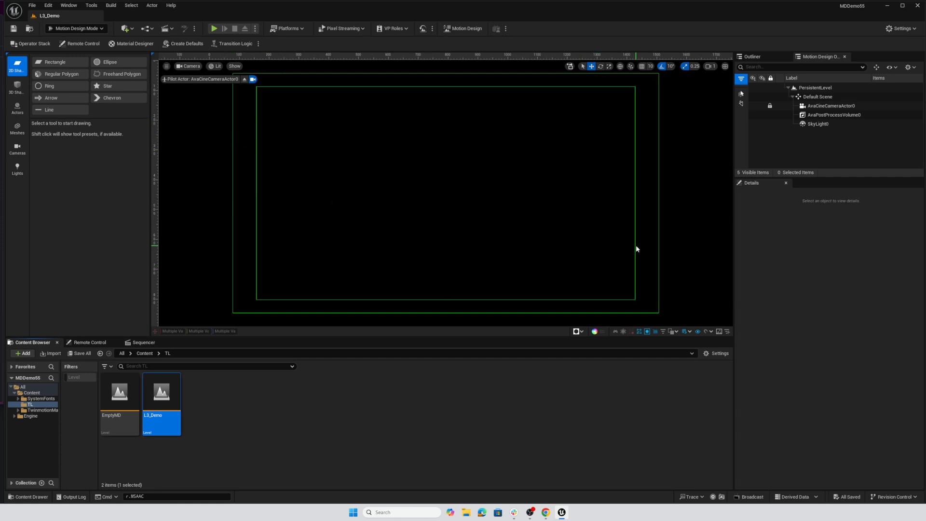
Toggle the viewport's safe frames off and back on
click(647, 331)
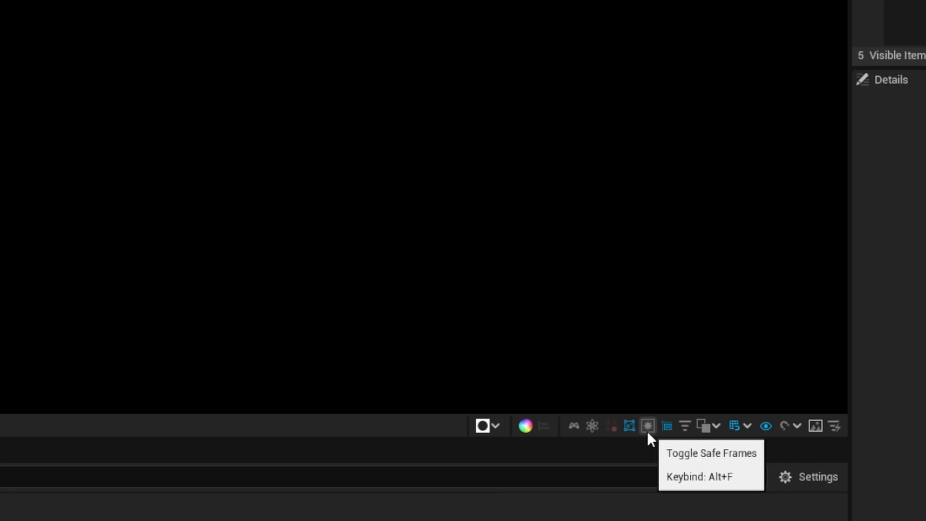
click(648, 426)
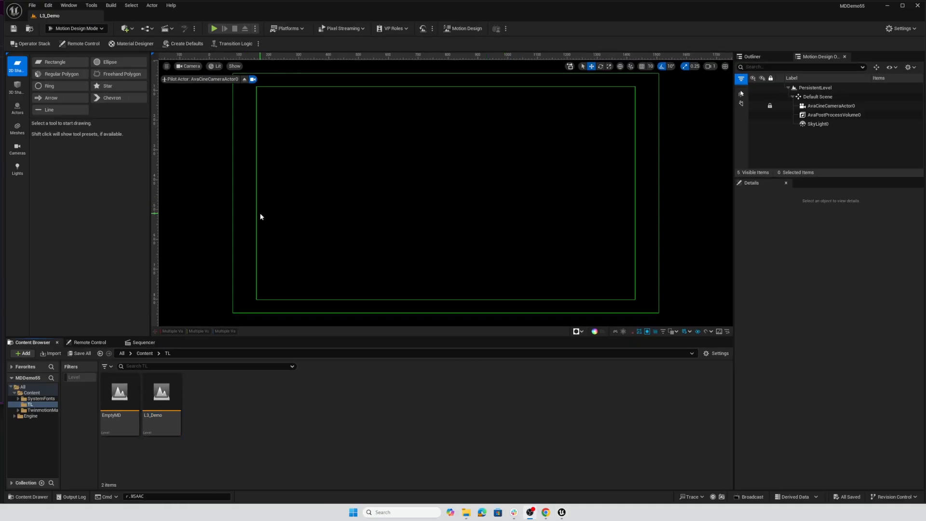
Examine the Motion Design viewport settings in the Editor Preferences, including guides and safe frames, and close the preferences
click(48, 5)
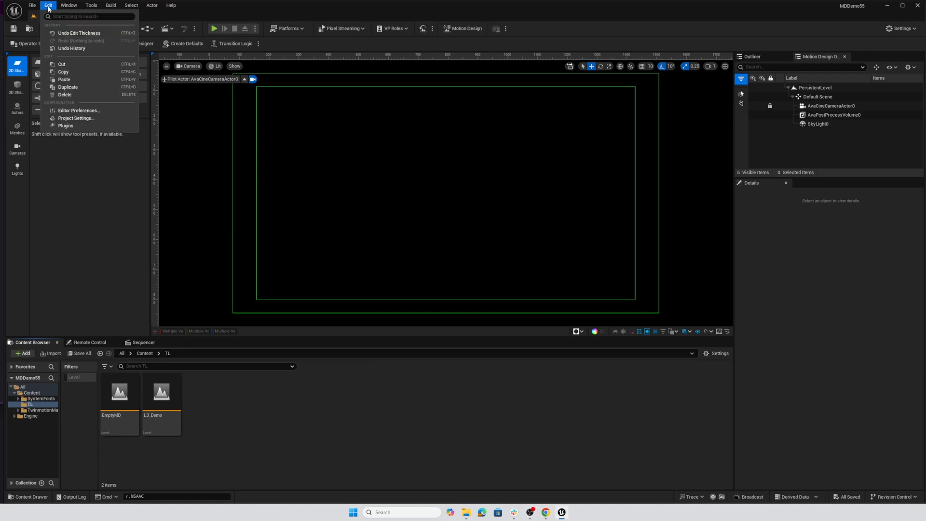
click(95, 112)
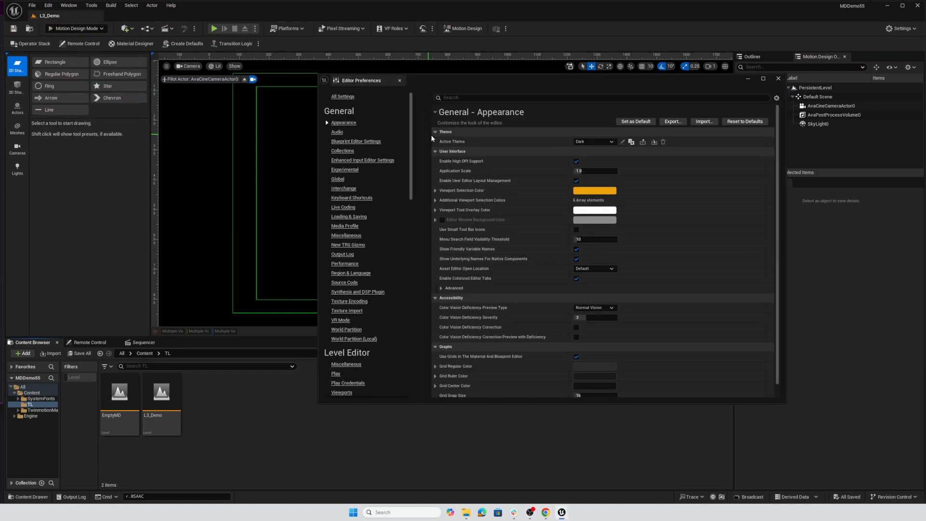
scroll(403, 305, down, 15)
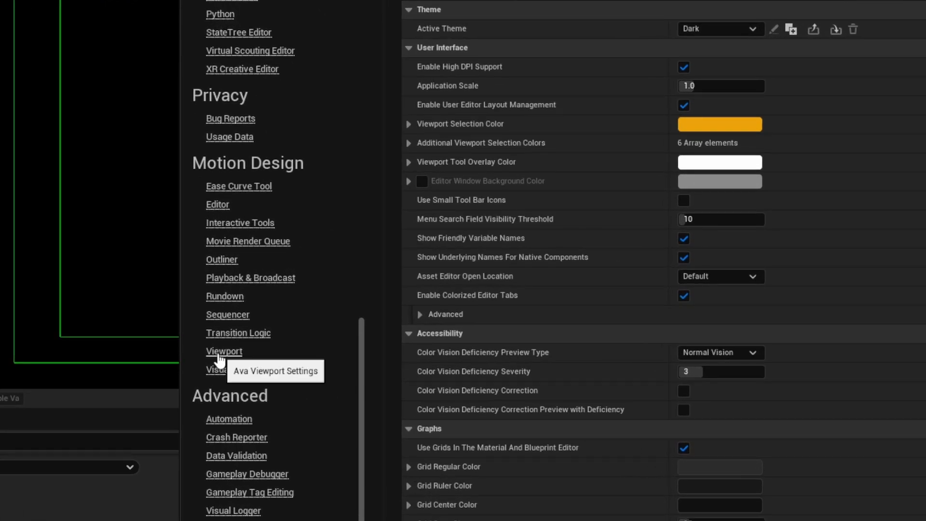
click(220, 352)
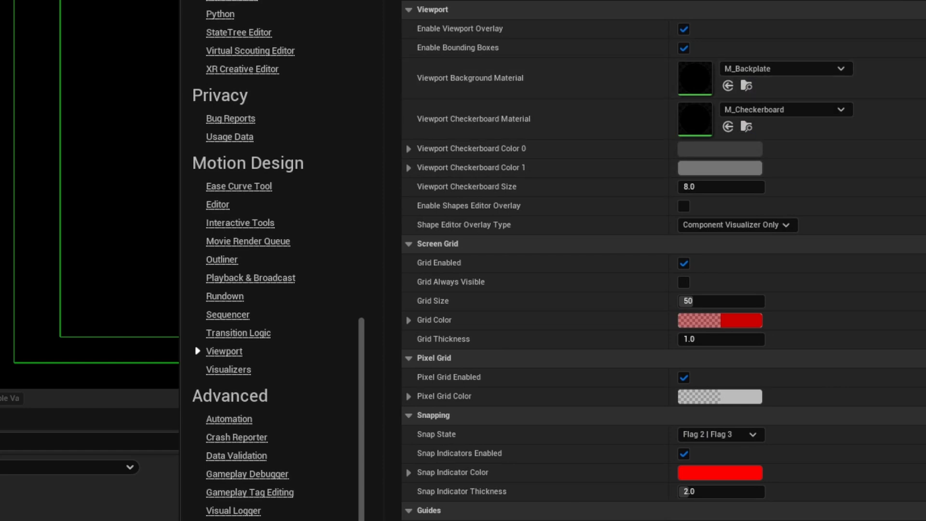
scroll(470, 193, down, 10)
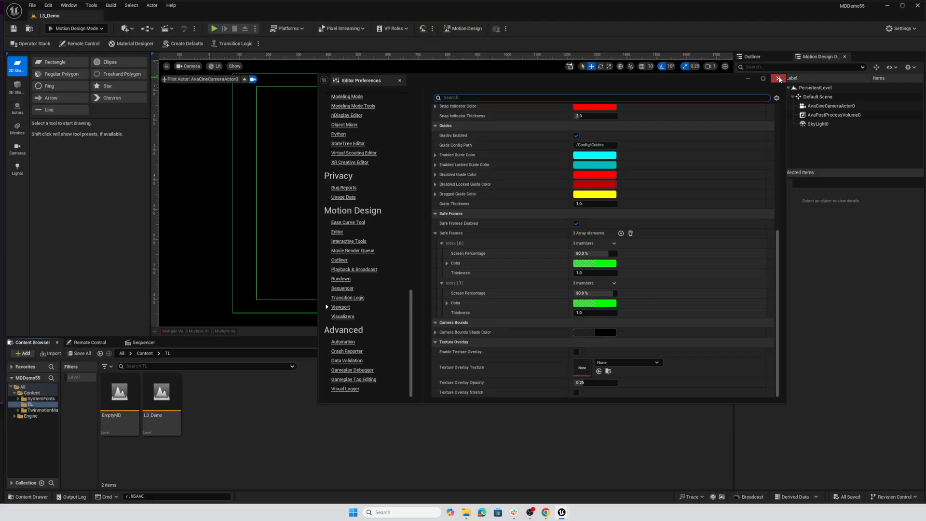
click(778, 78)
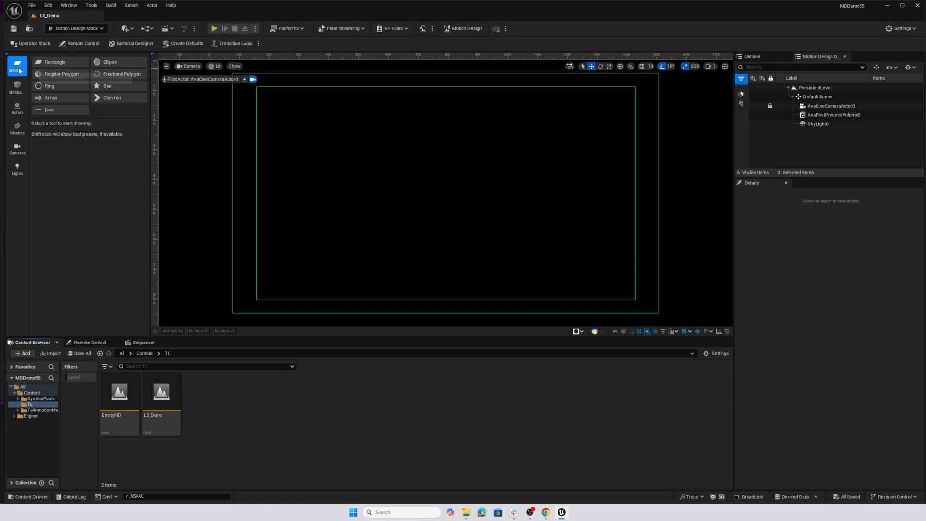
Create a default 2D rectangle in the scene, and show all its details with the property values in a wider column
double_click(58, 63)
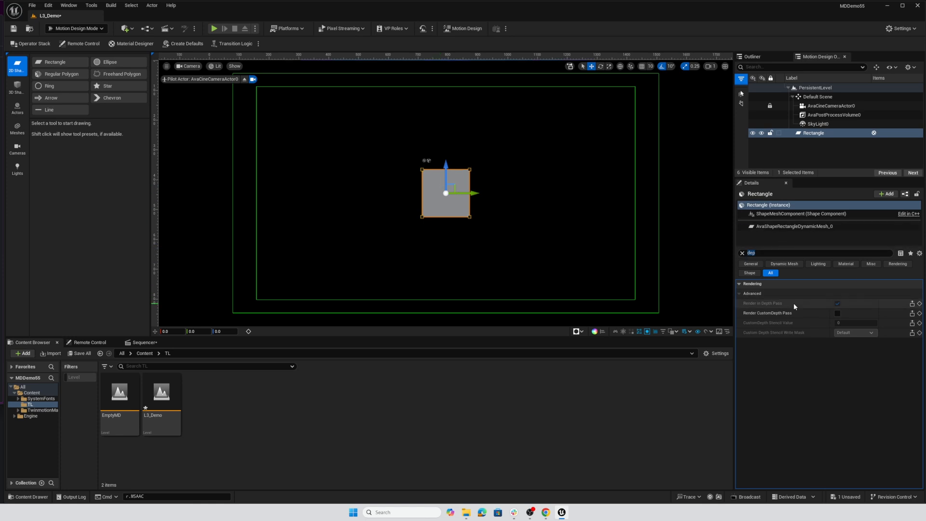
click(743, 253)
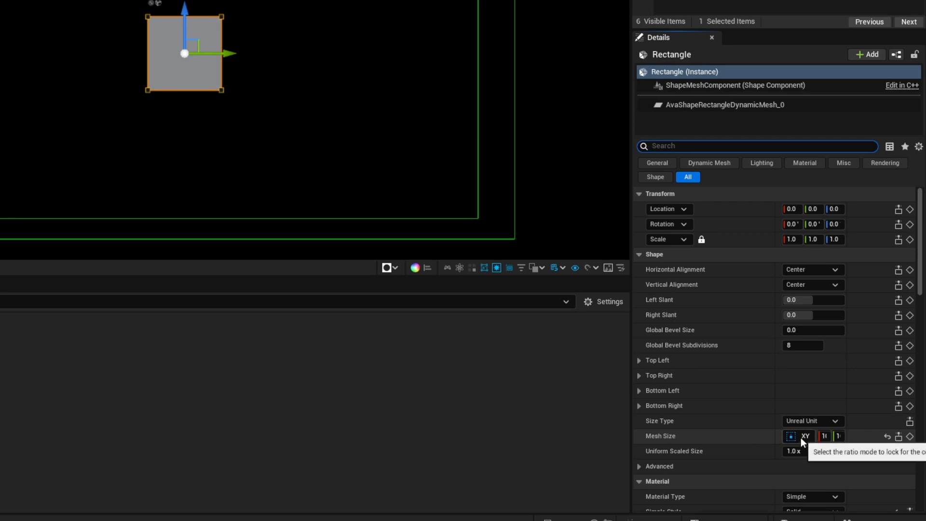
drag(777, 432, 729, 432)
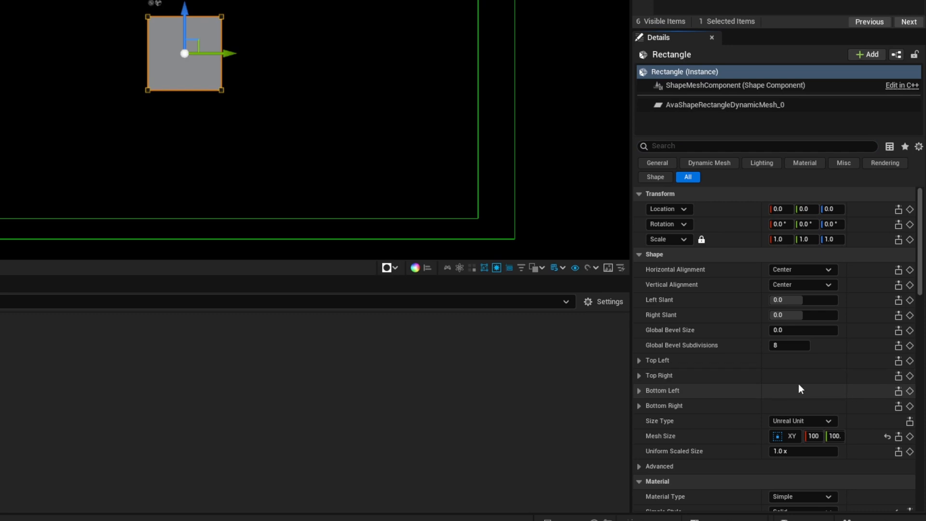
Set the rectangle's mesh size to 80 by 80 with the XY ratio locked
click(813, 436)
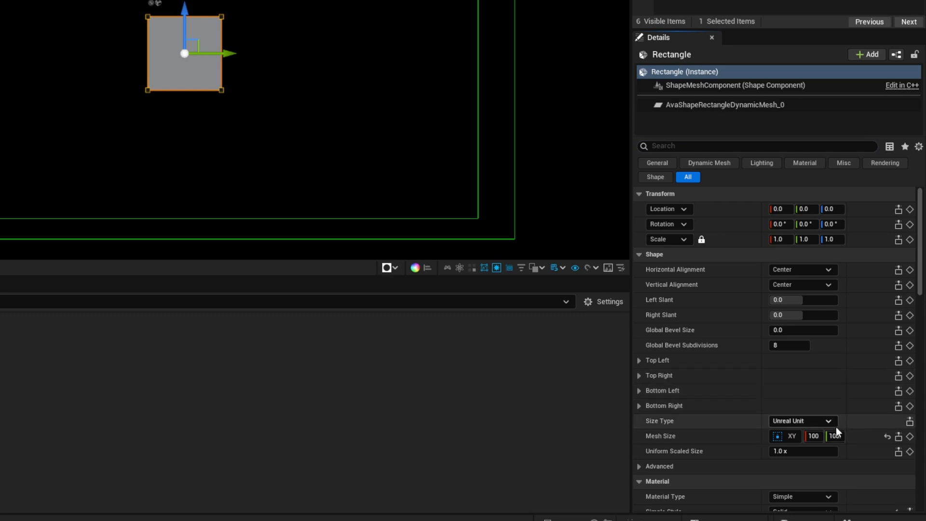
text(30)
key(Return)
drag(814, 436, 838, 436)
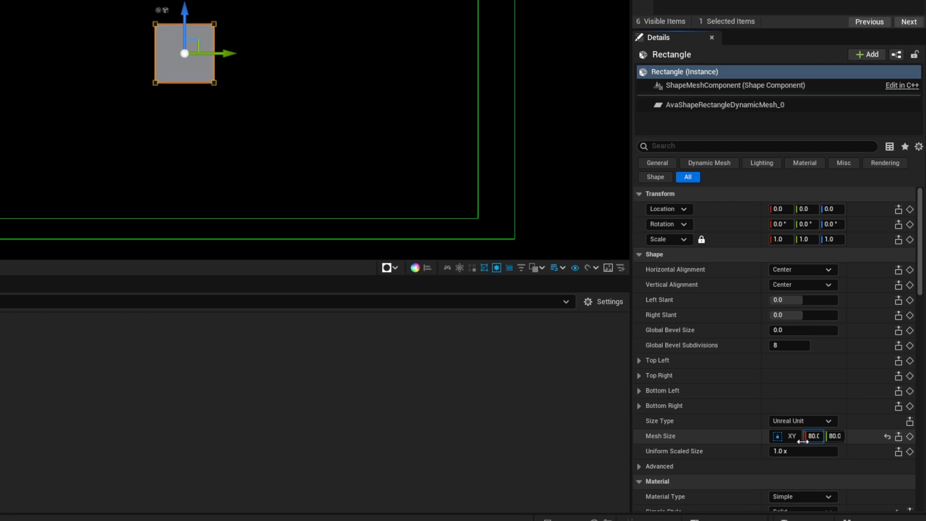
Stretch the rectangle with a Free size ratio to about 674 by 39 and move it down to a Z location of about -200
click(777, 437)
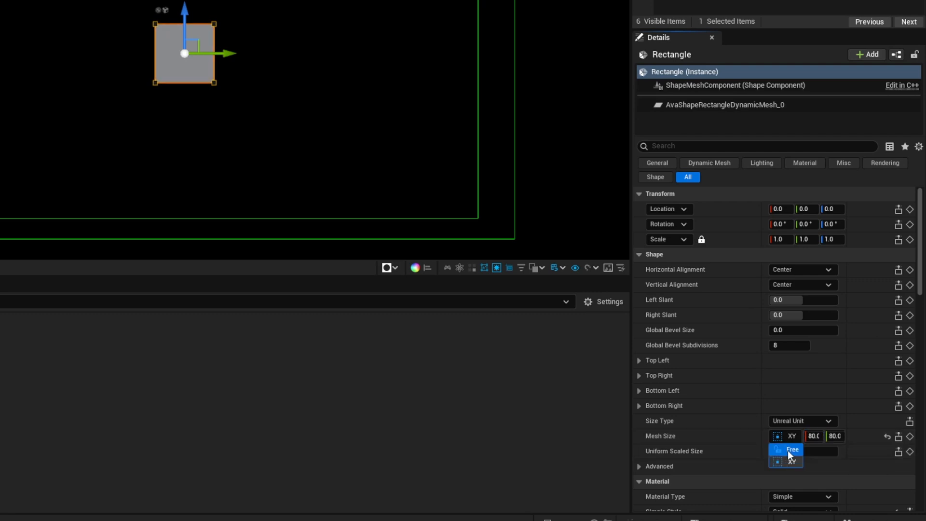
click(788, 450)
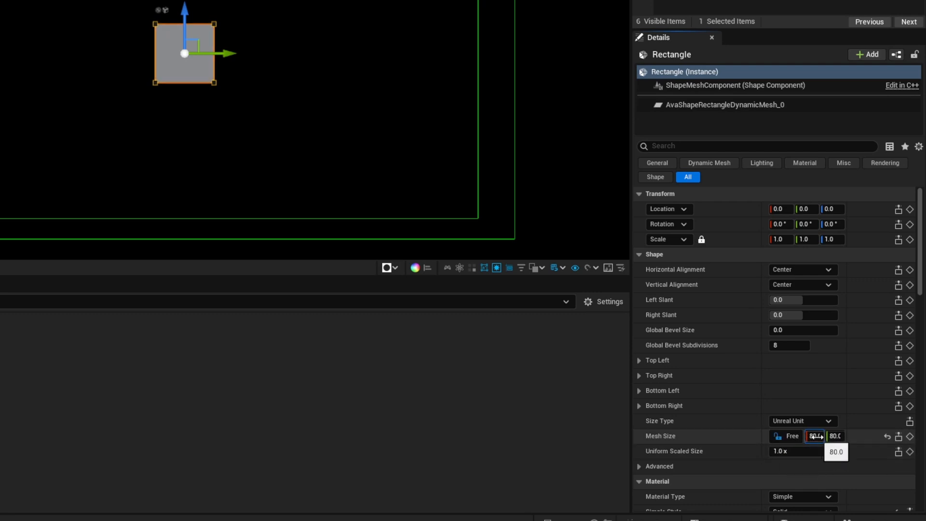
mouse_move(815, 436)
mouse_down()
mouse_move(845, 436)
mouse_move(826, 436)
mouse_up()
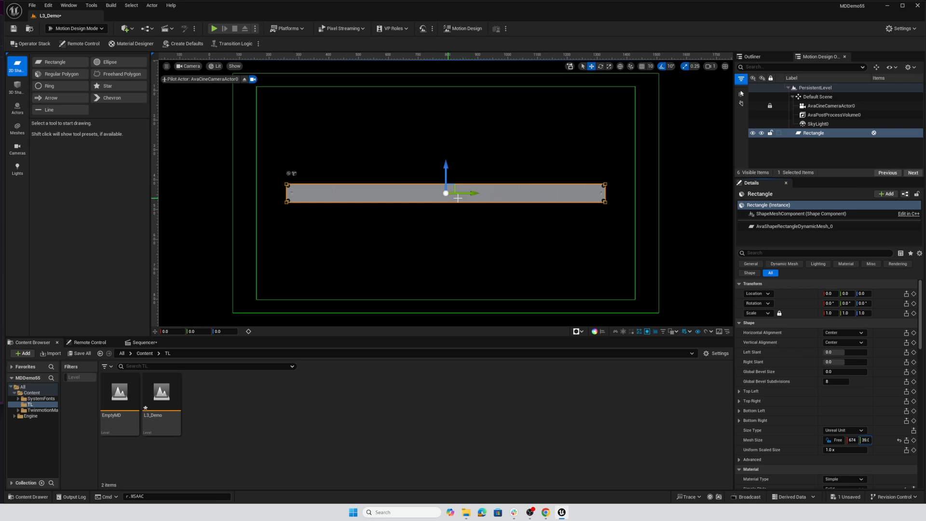
drag(444, 166, 439, 259)
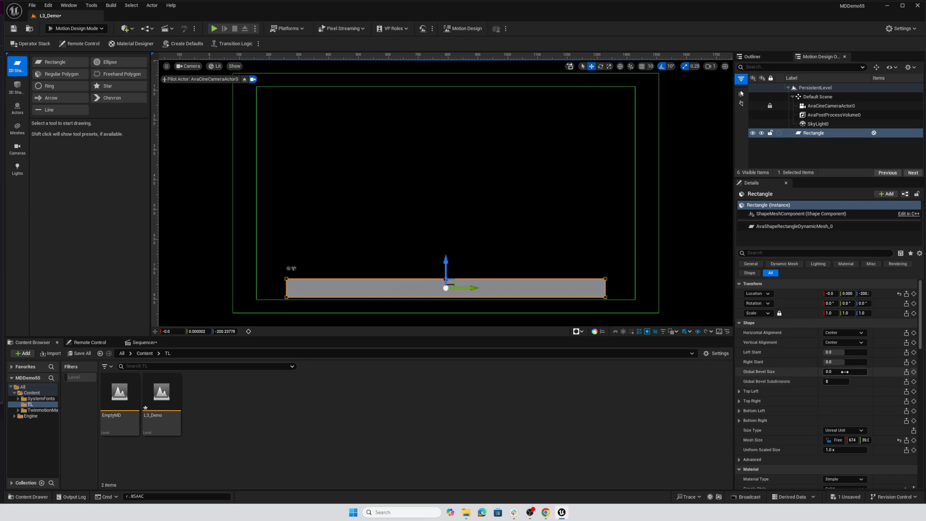
Set both the left slant and the right slant of the rectangle to 30
drag(835, 352, 875, 361)
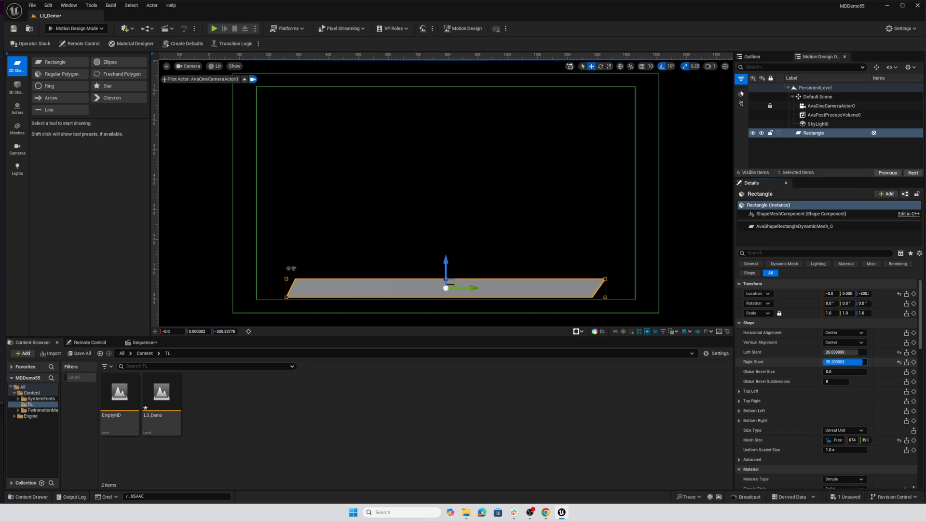
click(851, 352)
text(30)
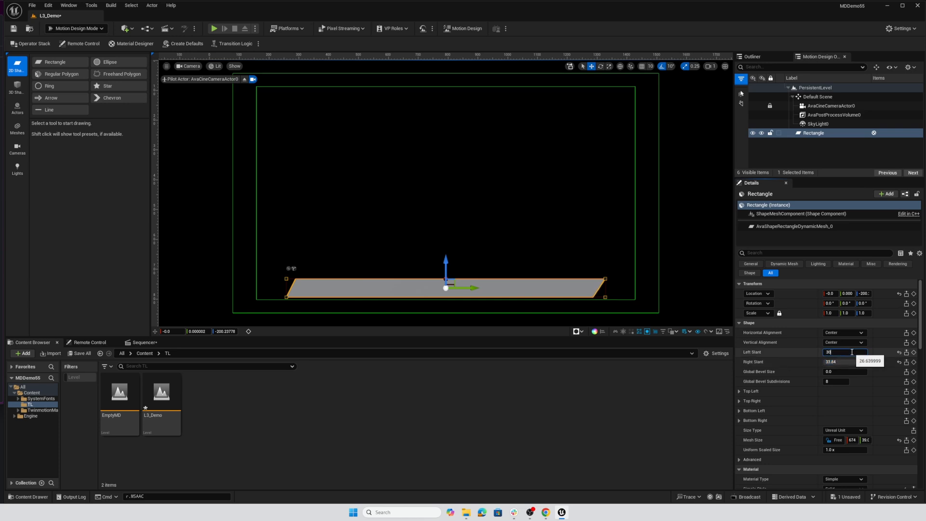
key(Tab)
text(30)
key(Tab)
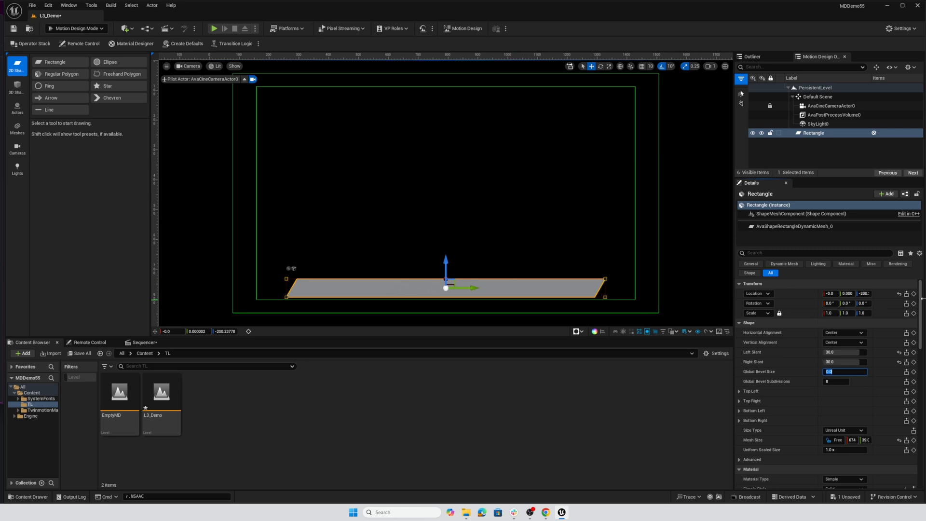
Color the rectangle dark blue, with a blue value of about 0.2, and enable its unlit material
scroll(915, 324, down, 5)
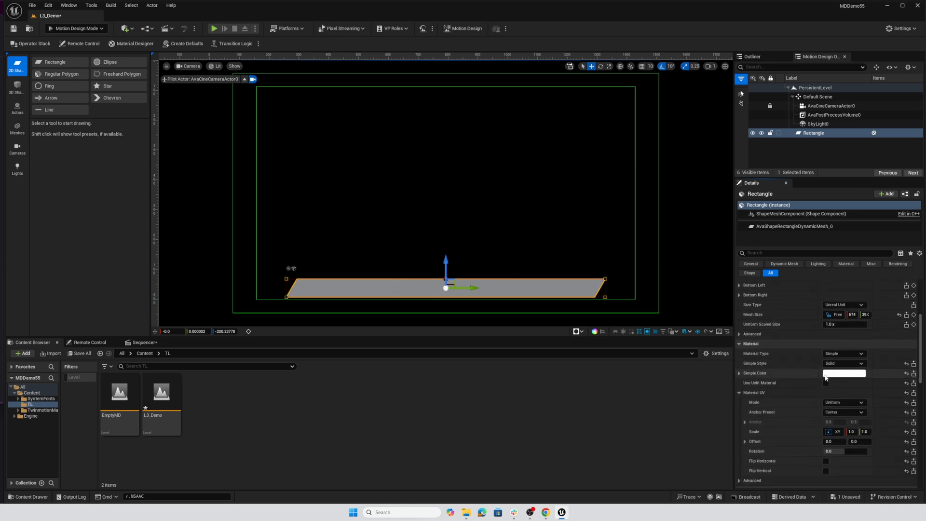
click(844, 375)
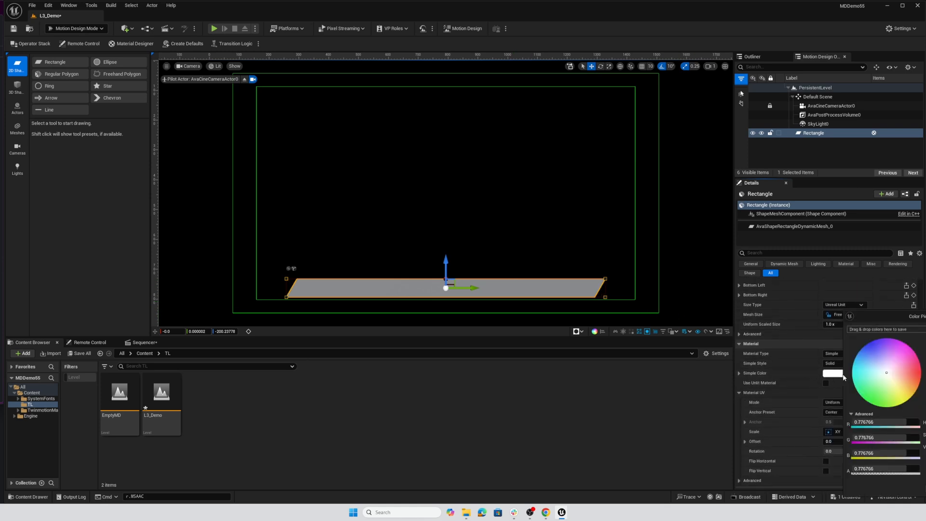
drag(888, 371, 869, 342)
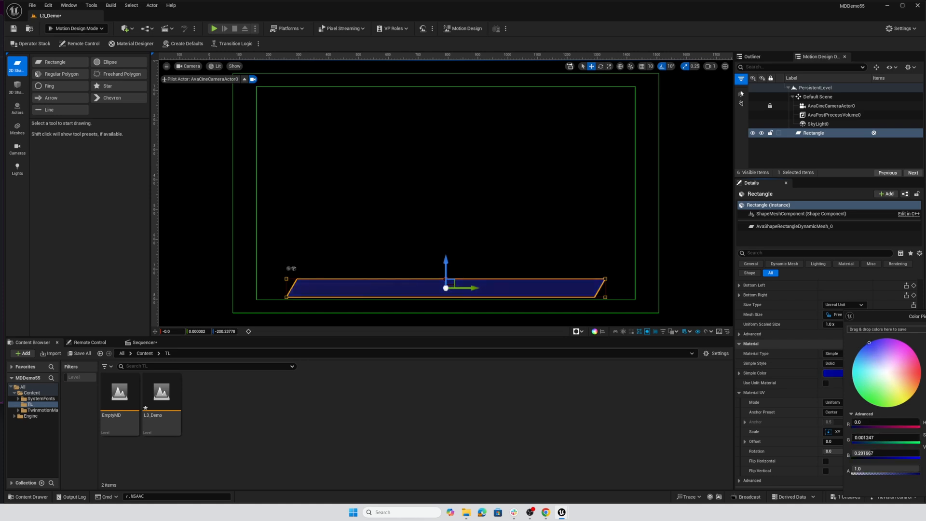
key(Return)
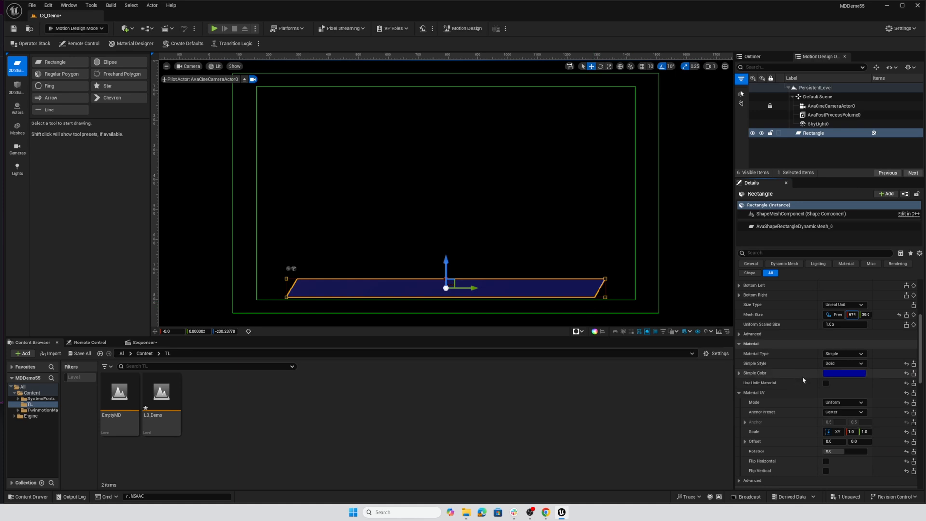
click(826, 383)
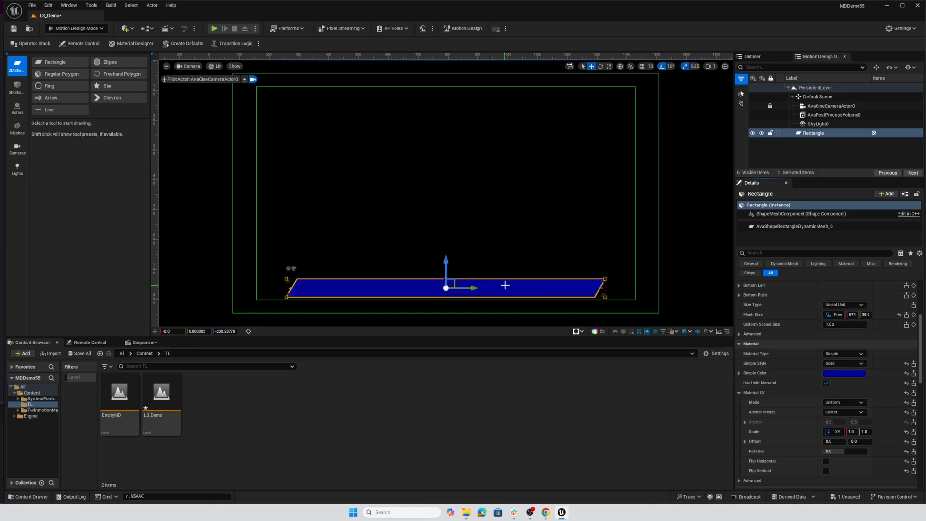
click(844, 373)
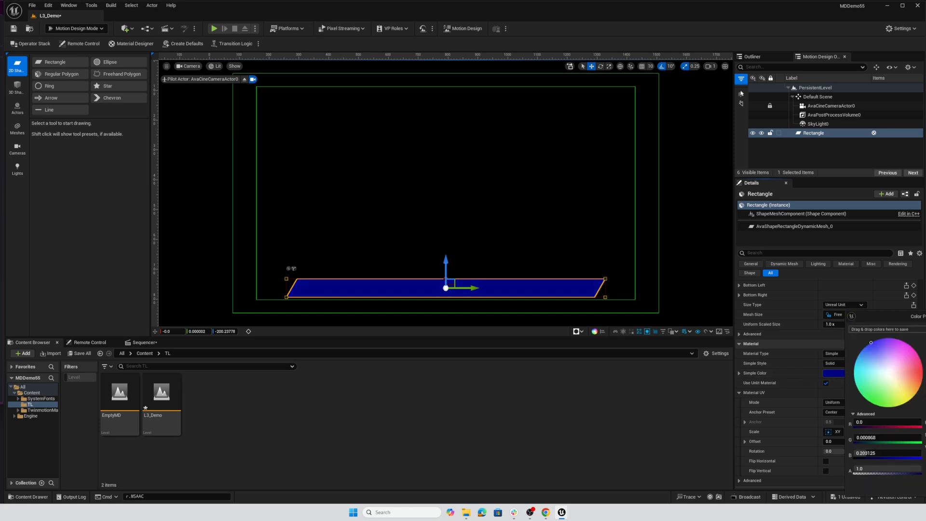
key(Return)
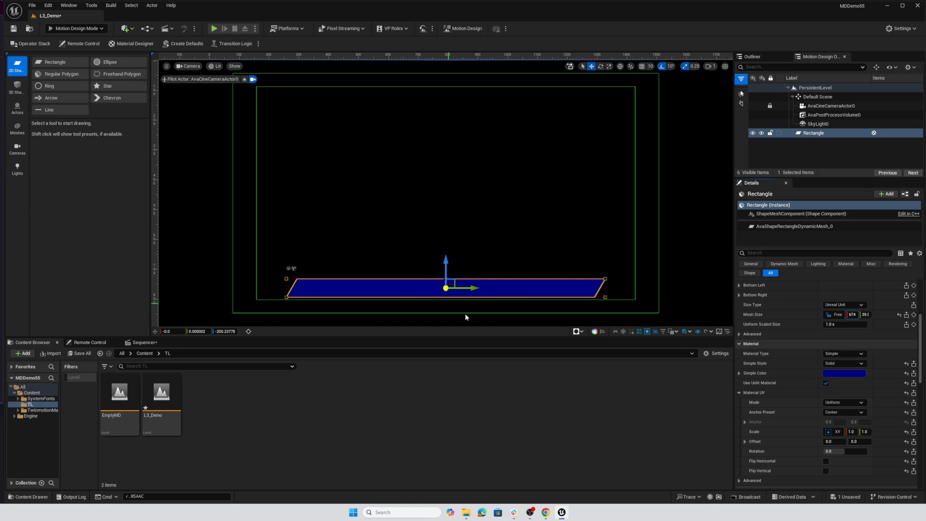
Rename the rectangle actor to L3Bar in the Motion Design Outliner
click(819, 133)
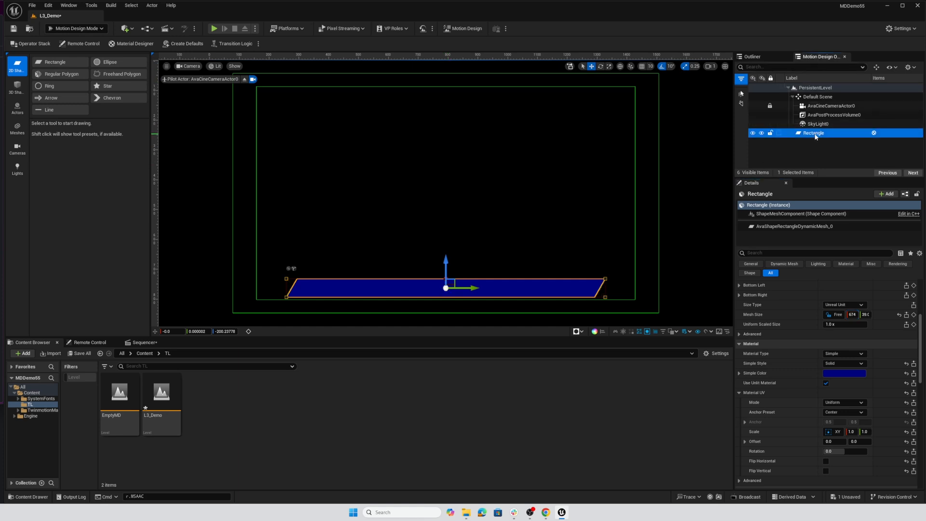
key(XF86AudioRaiseVolume)
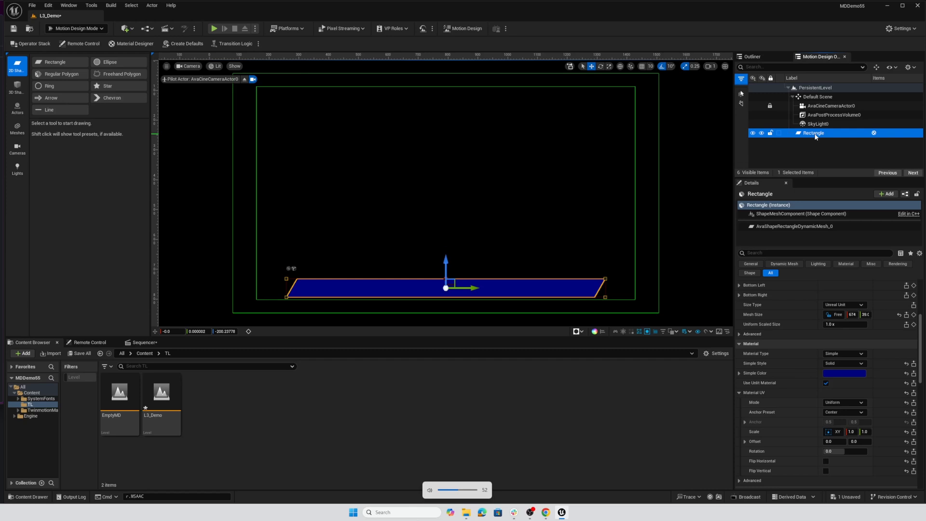
click(817, 134)
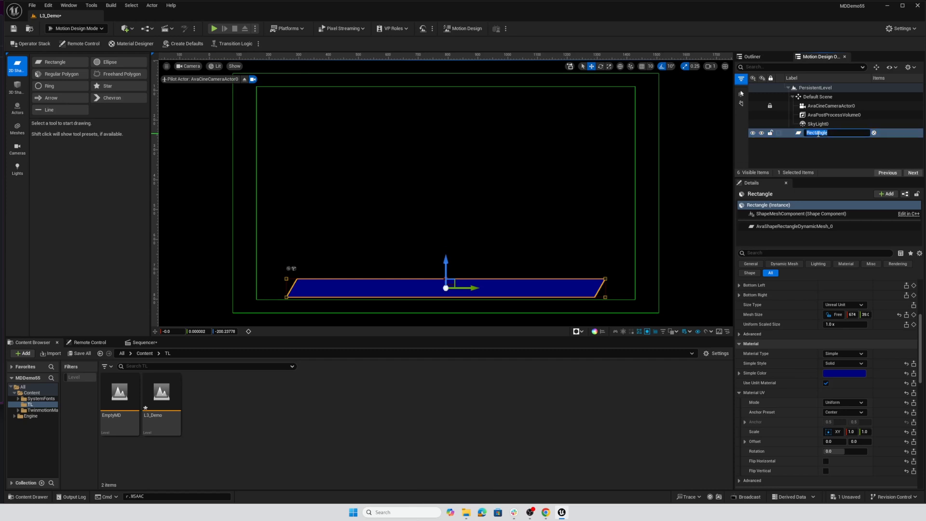
text(L3Bar)
key(Return)
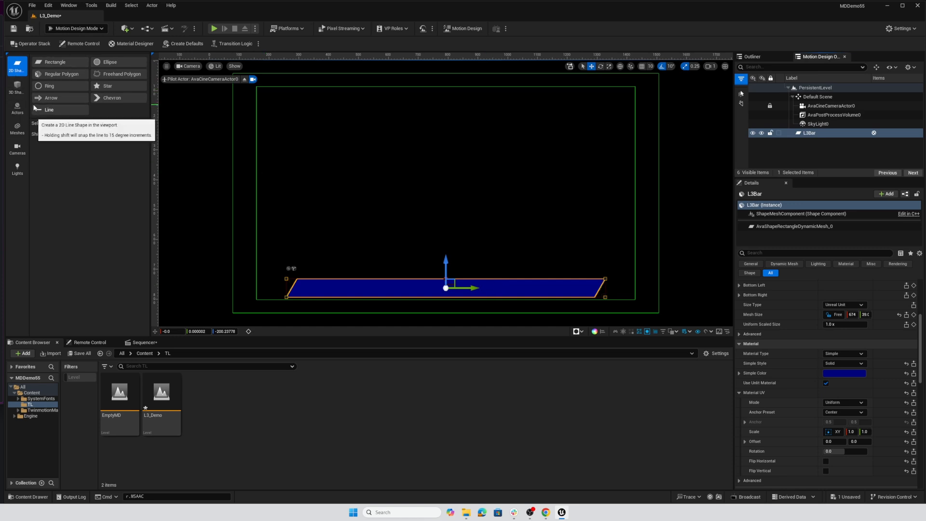
Add a default text actor to the scene and set its horizontal alignment to center
click(18, 114)
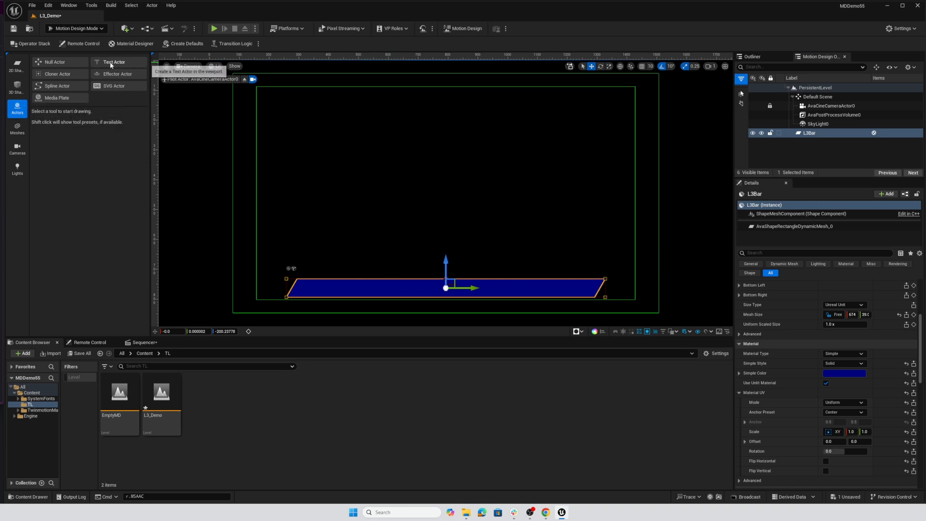
click(112, 64)
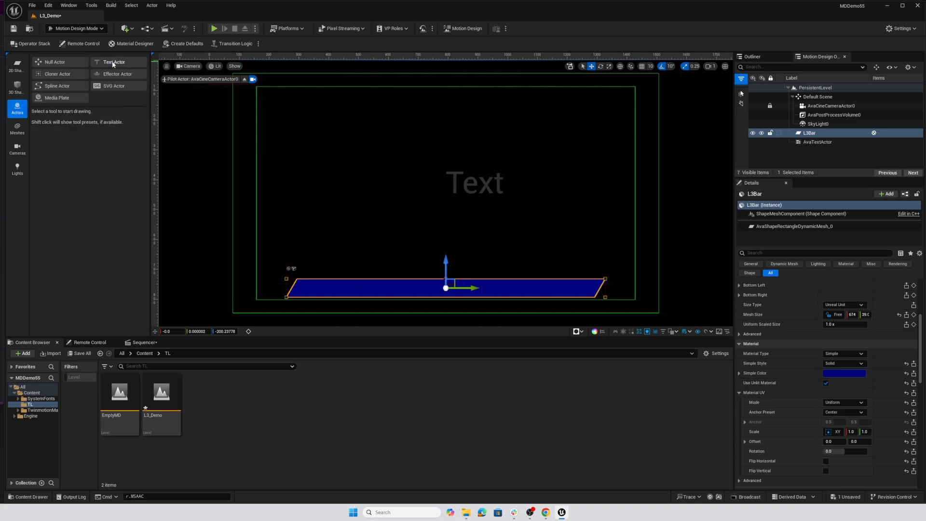
click(427, 217)
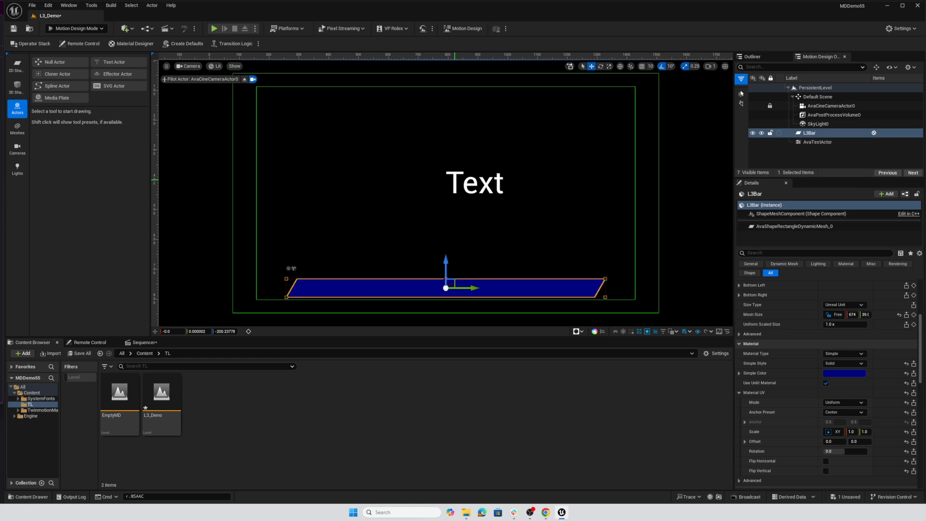
click(454, 183)
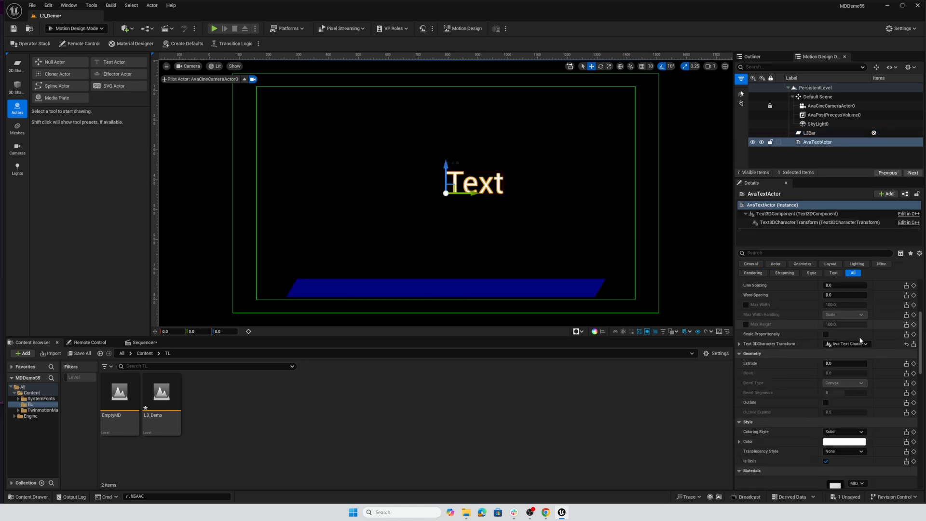
drag(922, 338, 921, 305)
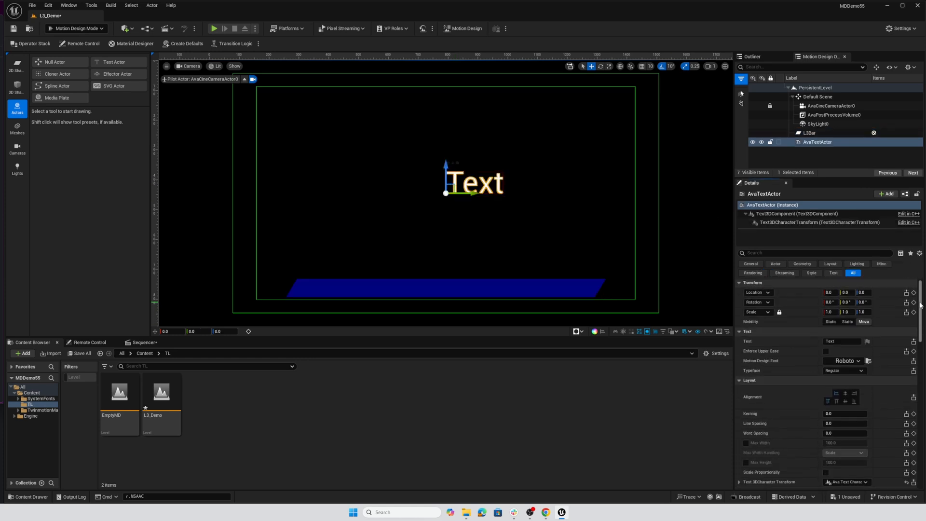
click(846, 394)
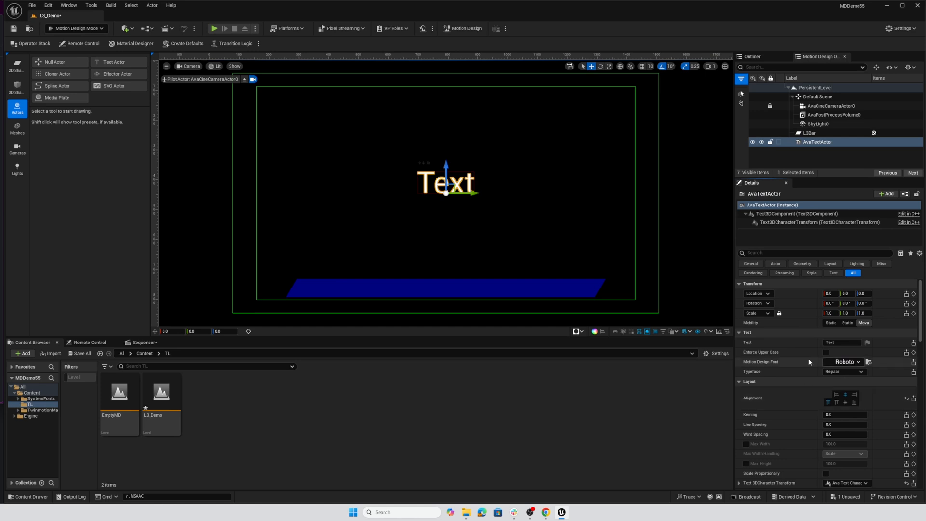
Set the text's font to Arial Rounded MT and move the text down onto the blue bar, at about -214 in Z
click(853, 364)
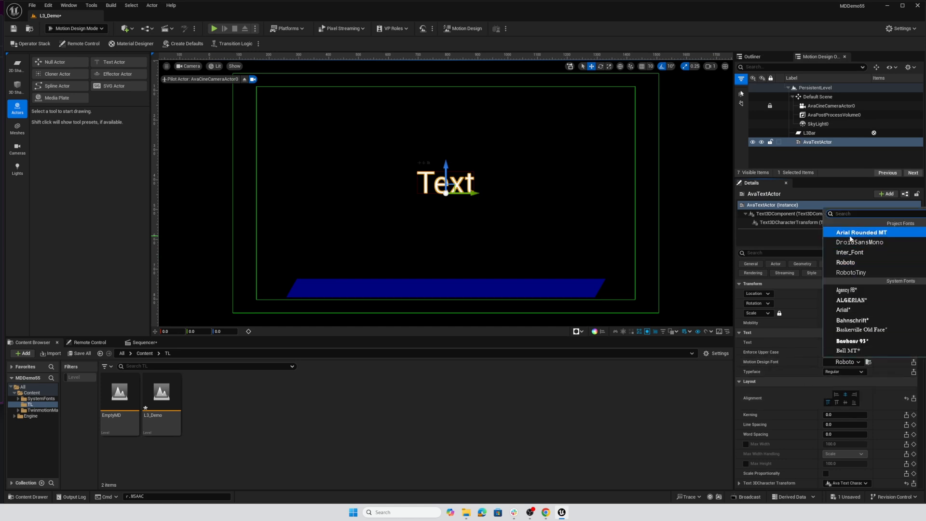
click(850, 234)
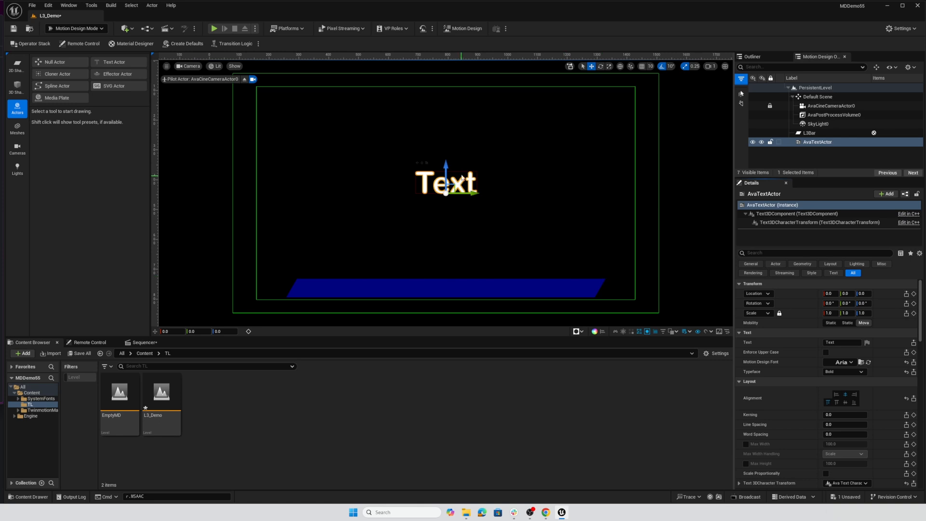
drag(445, 162, 431, 264)
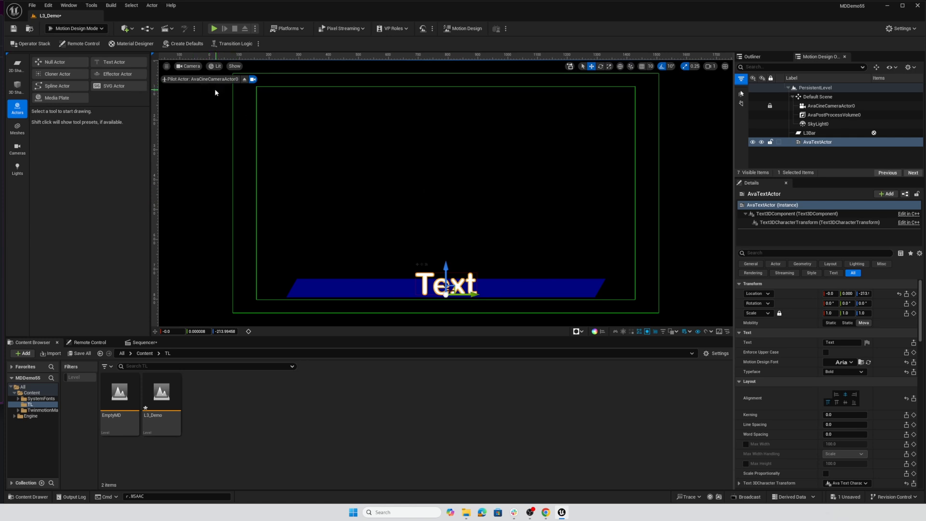
click(438, 170)
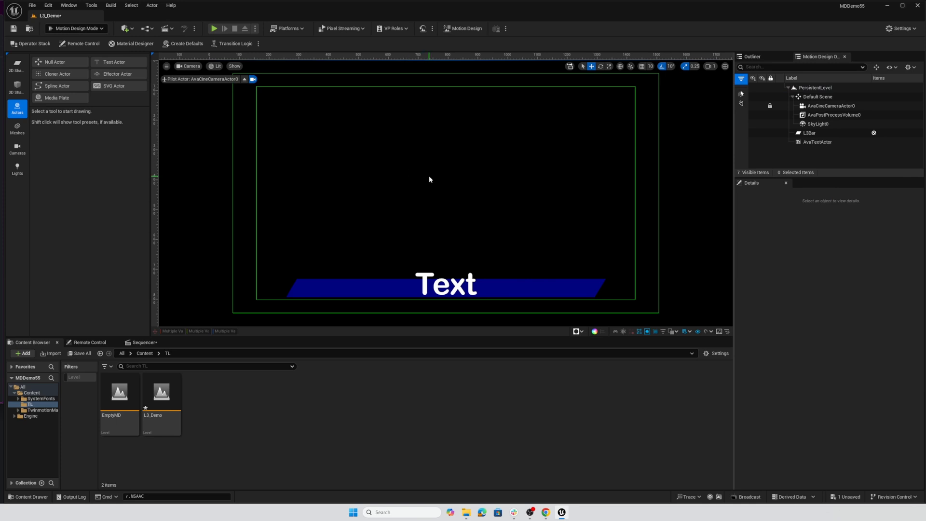
Bring the text in front of the bar by setting its X location to -1, checking in perspective before returning to the camera view
key(alt+g)
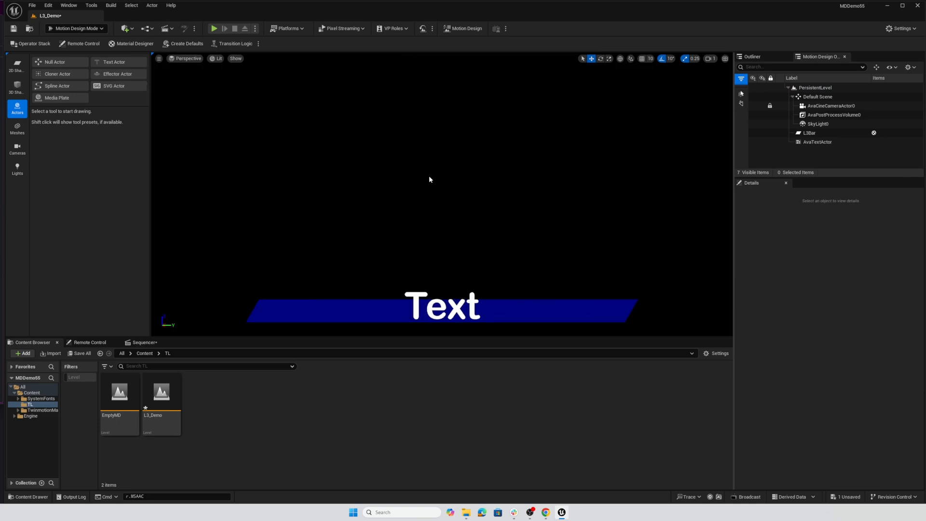
scroll(449, 203, down, 5)
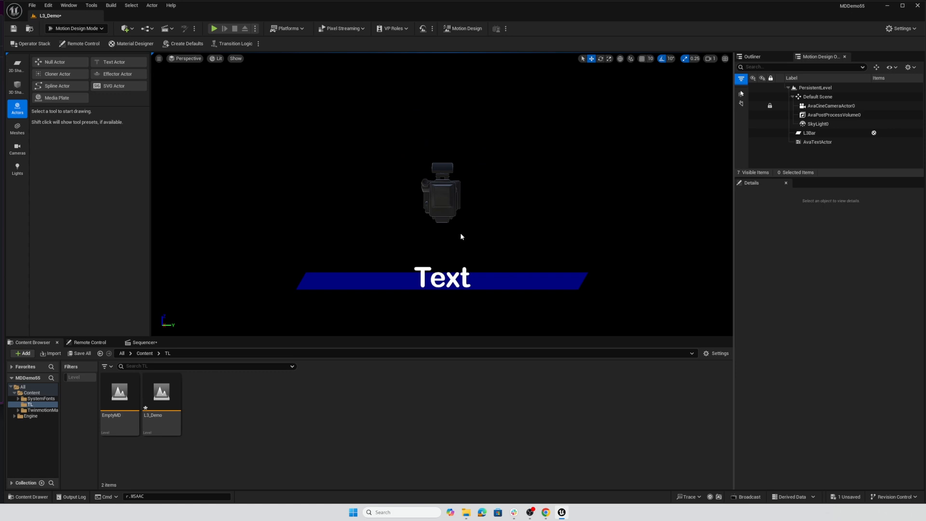
alt+right_drag(461, 234, 430, 234)
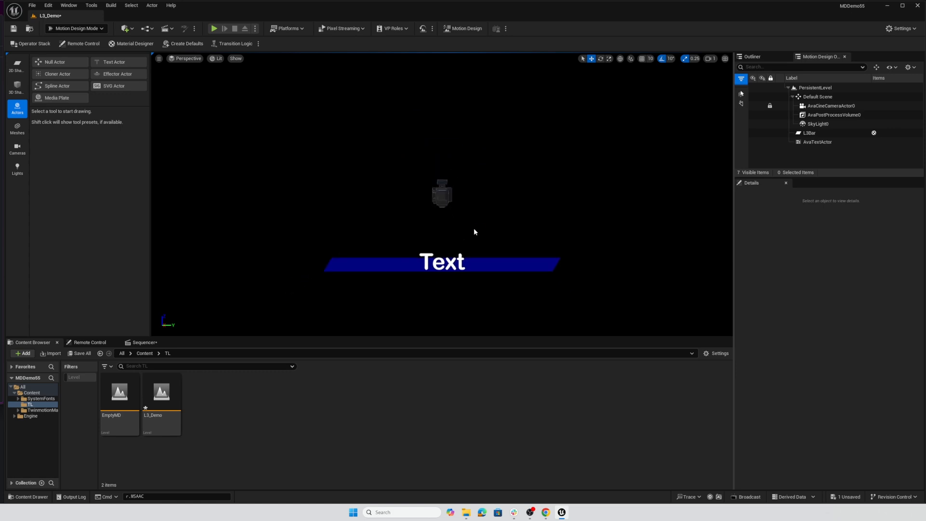
alt+drag(493, 212, 388, 266)
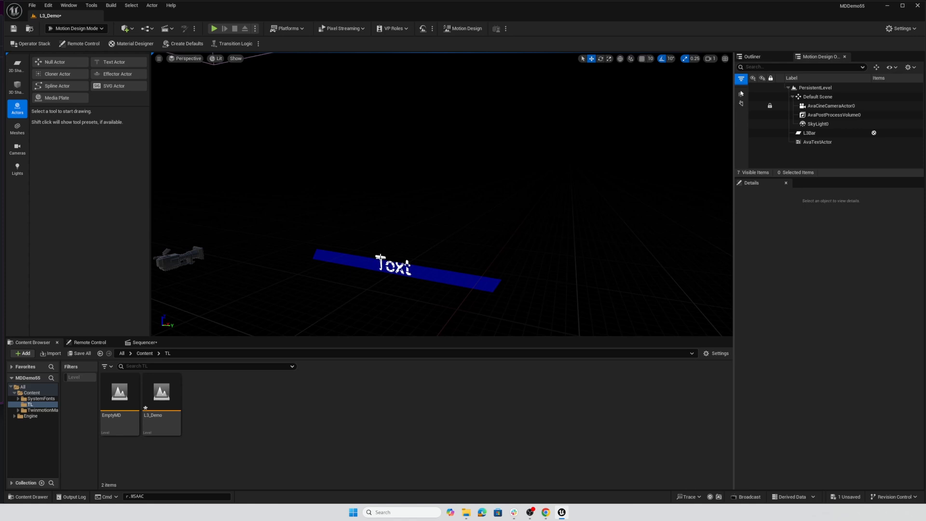
click(380, 259)
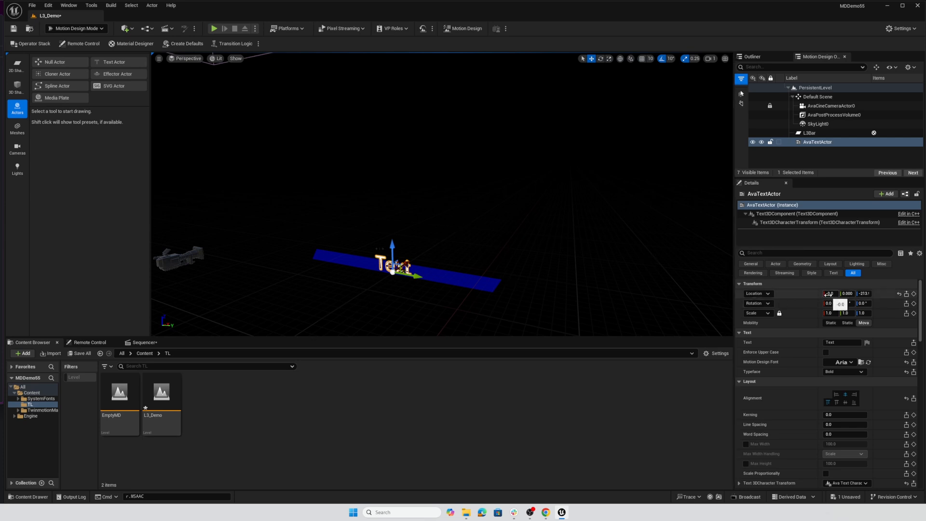
click(451, 276)
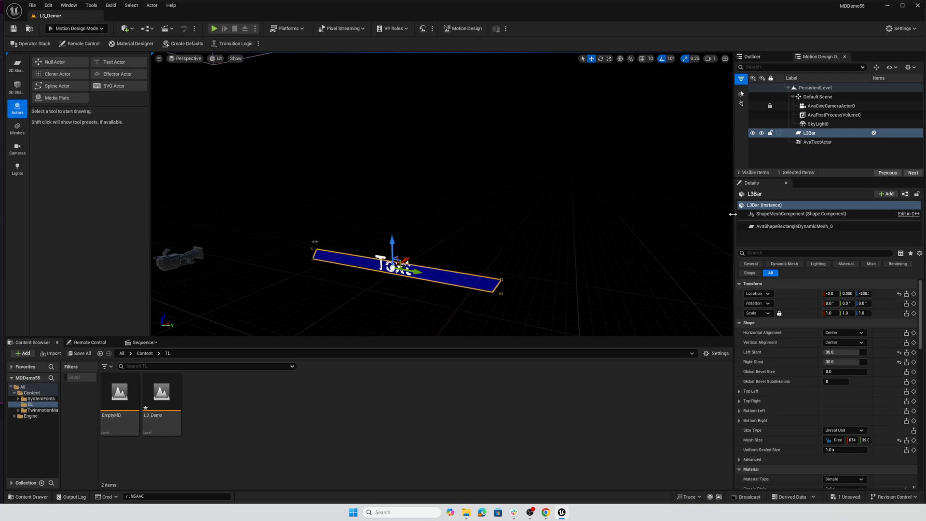
click(381, 260)
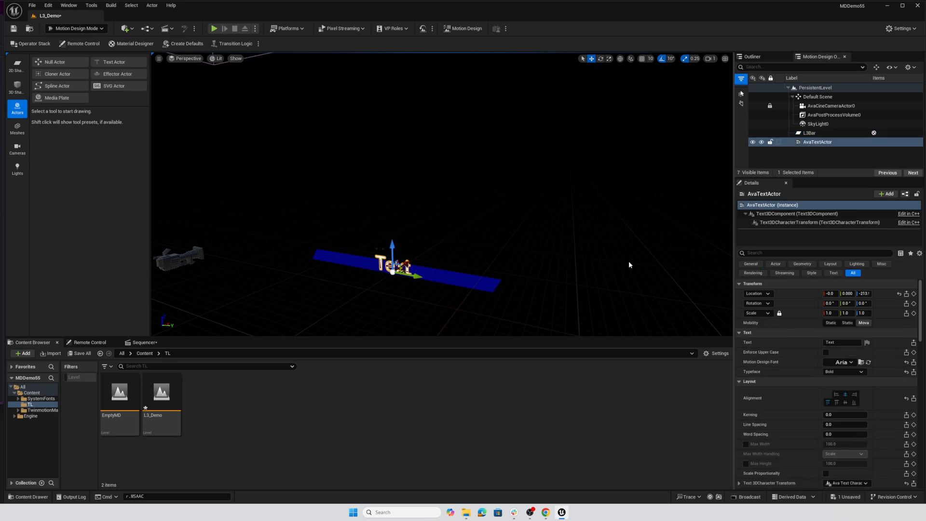
click(833, 294)
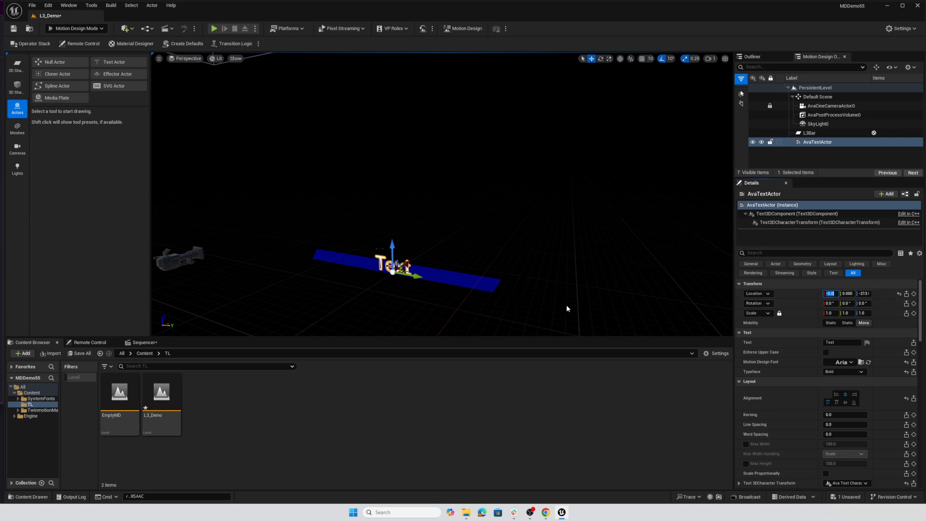
click(830, 293)
alt+drag(384, 276, 392, 309)
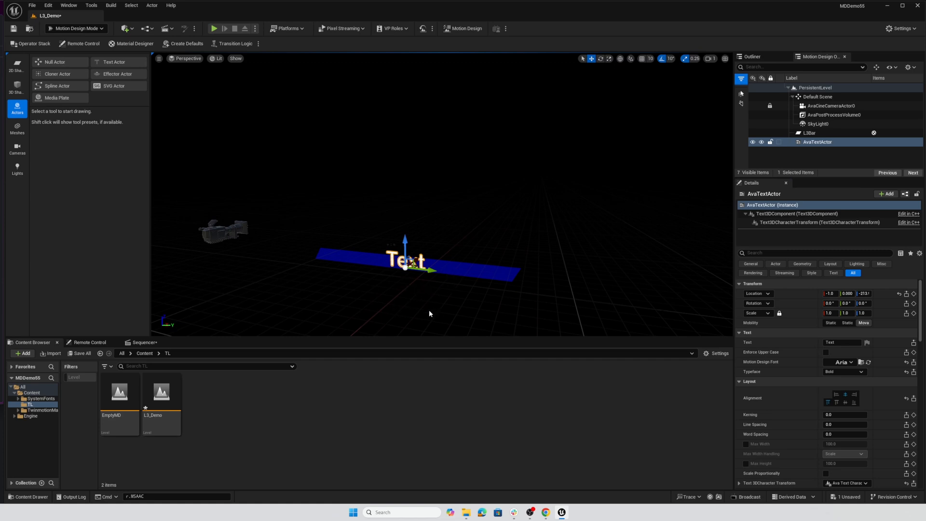
click(478, 202)
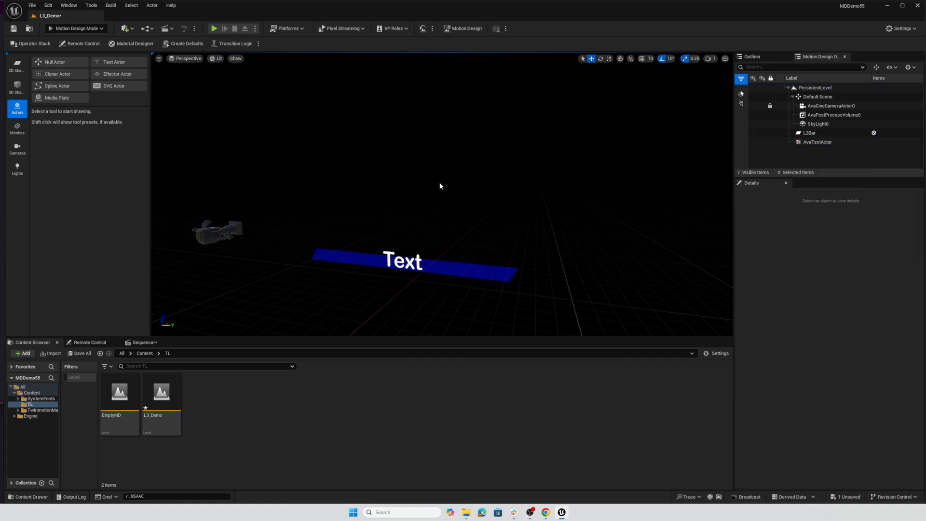
key(ctrl+shift+p)
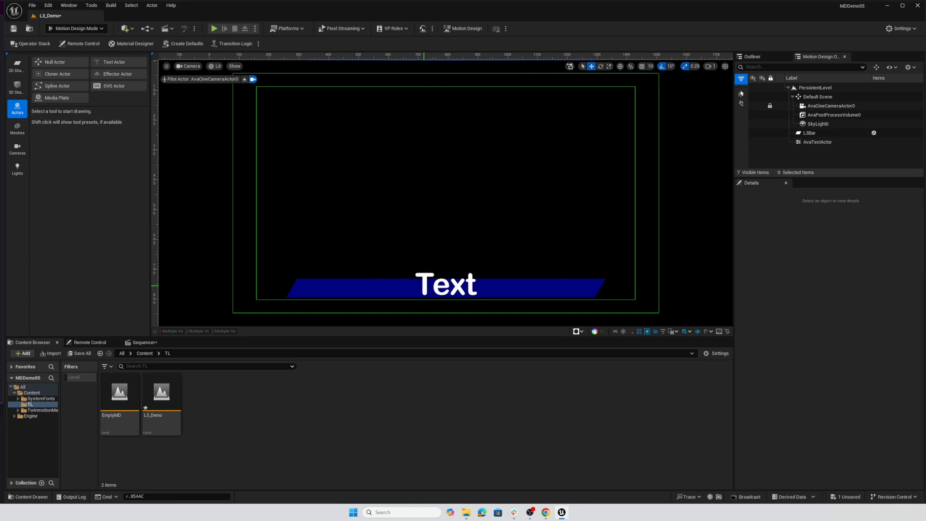
Scale the text uniformly down to about 0.615 so it fits within the bar, and save the level
click(424, 287)
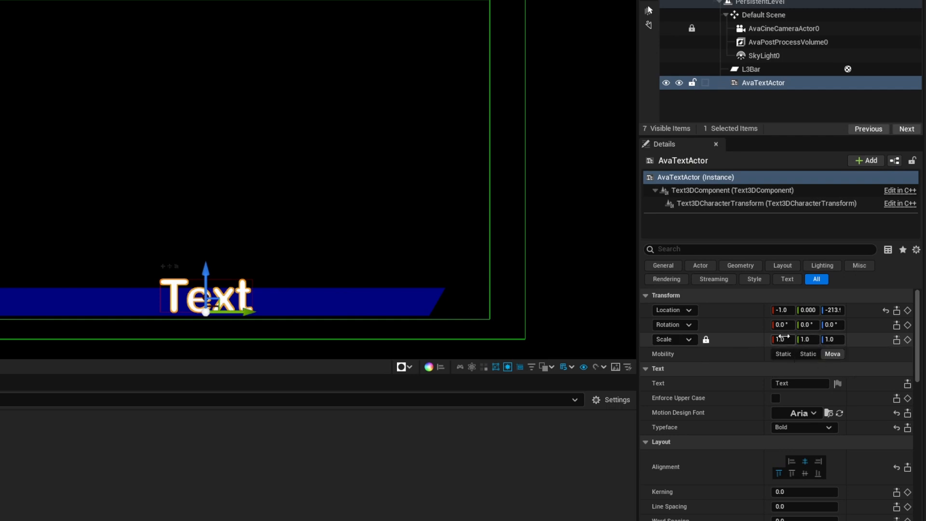
drag(786, 342, 744, 342)
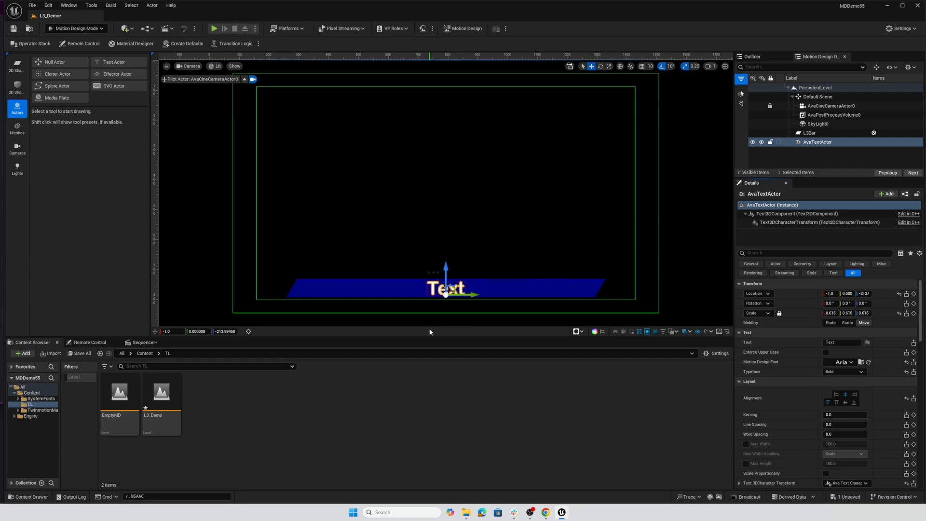
key(ctrl+s)
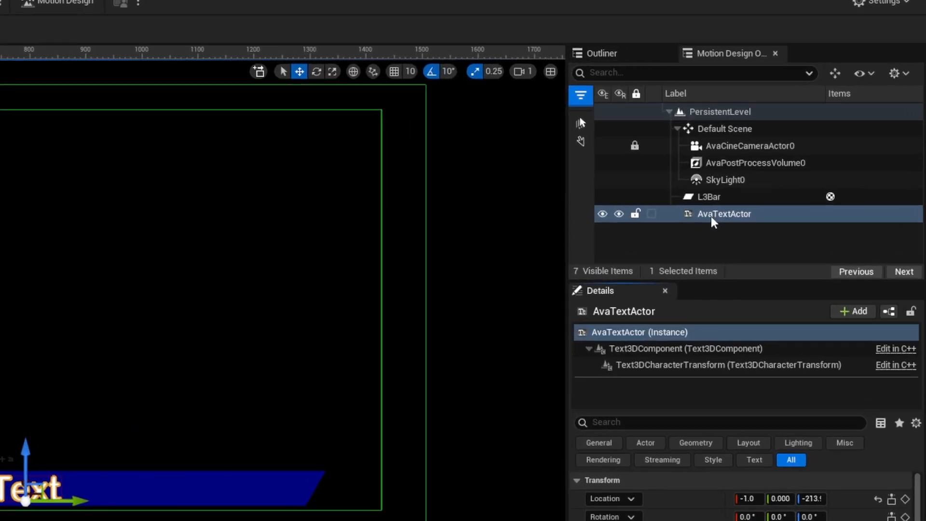
Rename the text actor to L3Text in the Motion Design Outliner
click(810, 144)
click(713, 214)
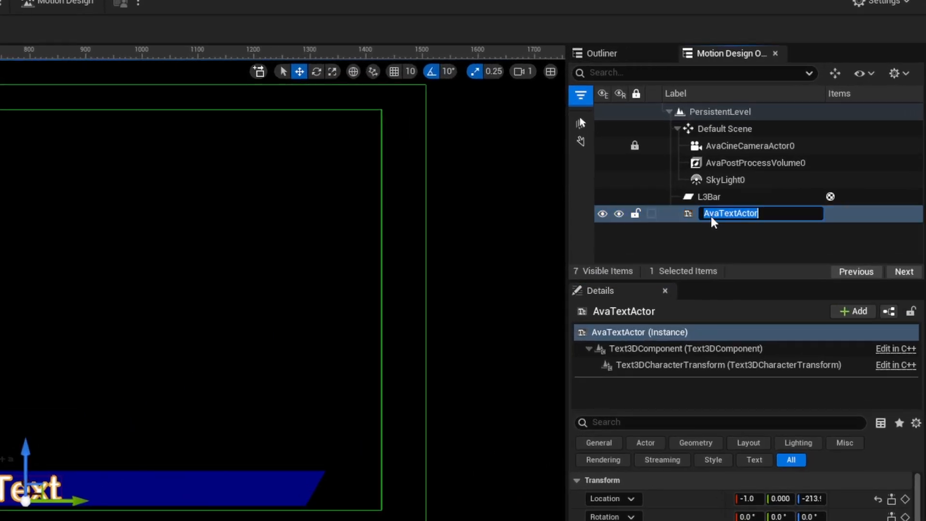
text(L3Text)
key(Return)
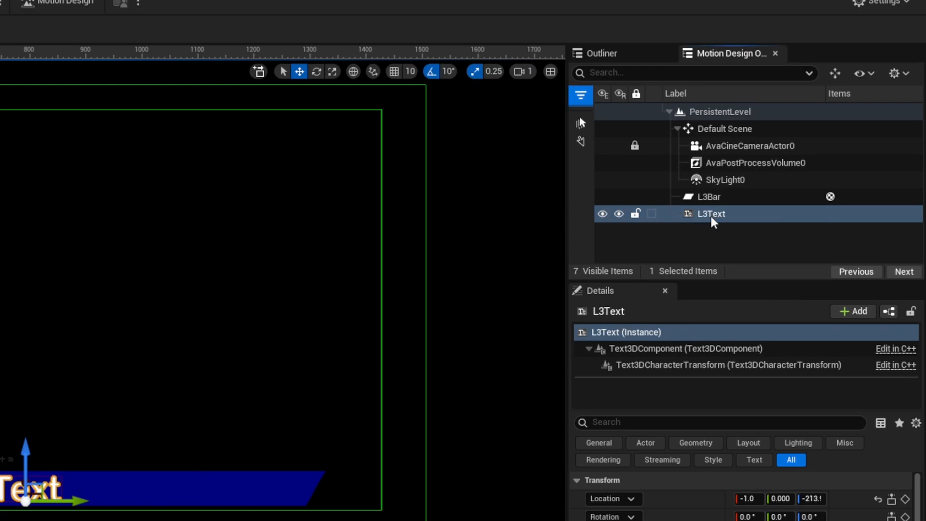
Group L3Bar and L3Text under a new null actor and name it L3Grp
ctrl+click(715, 199)
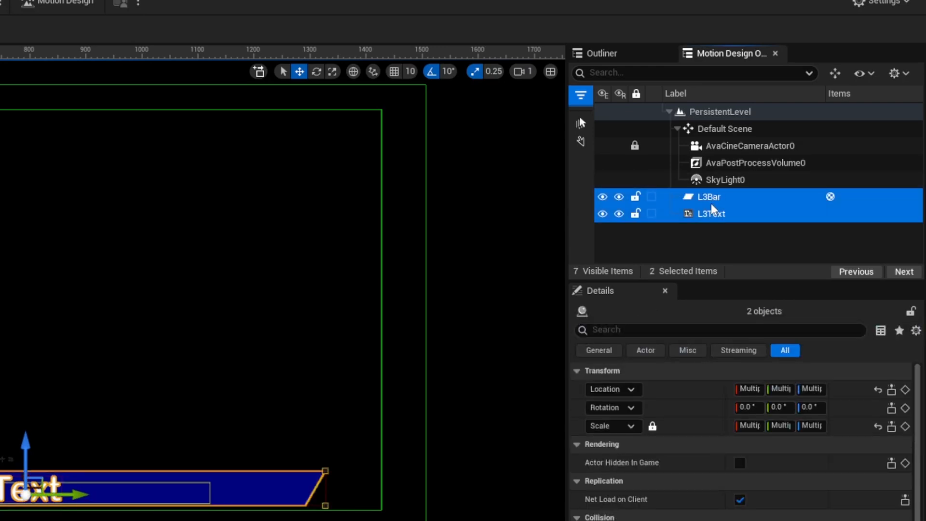
key(ctrl+g)
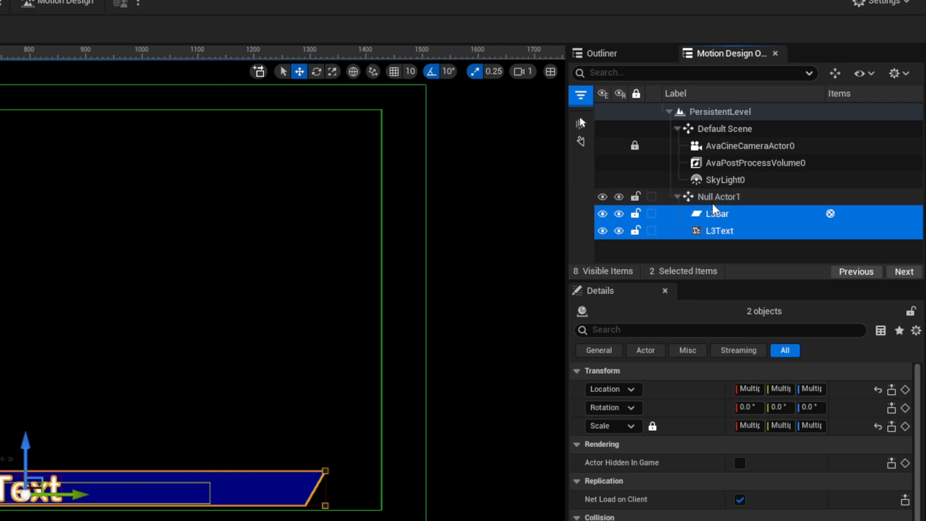
click(715, 200)
click(715, 201)
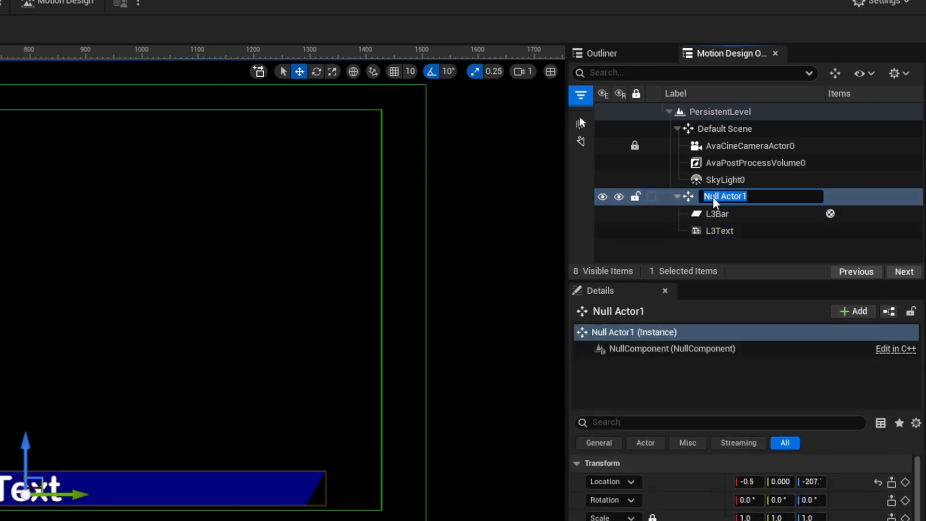
text(L3Grp)
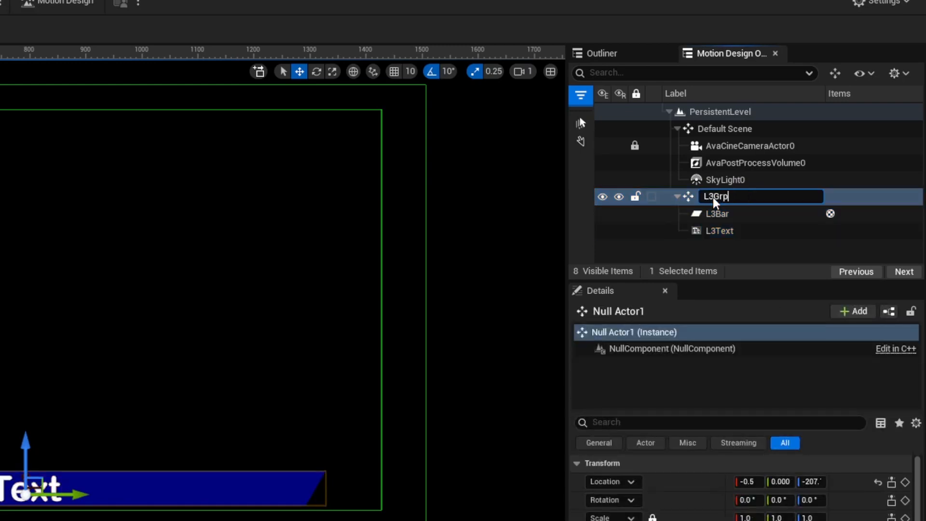
key(Return)
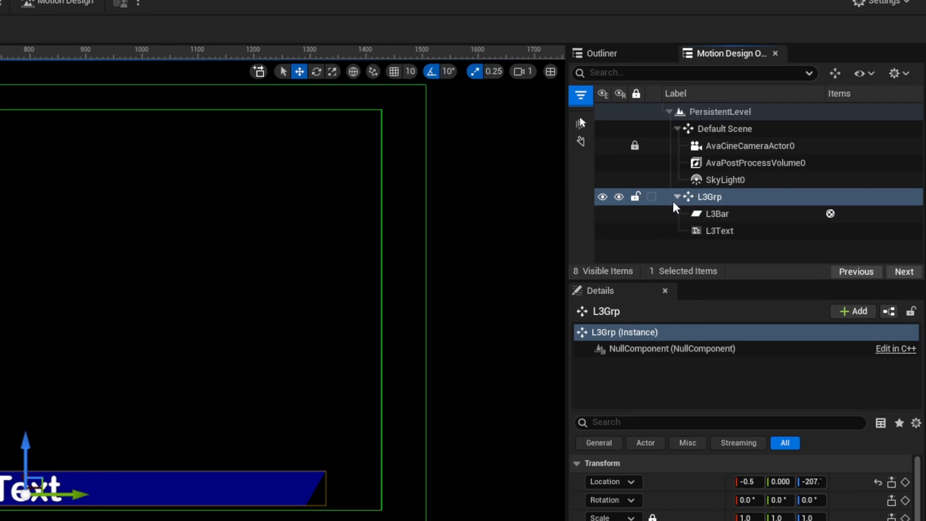
Give L3Grp and its children a light blue outliner color and collapse the Default Scene group
click(652, 198)
click(761, 238)
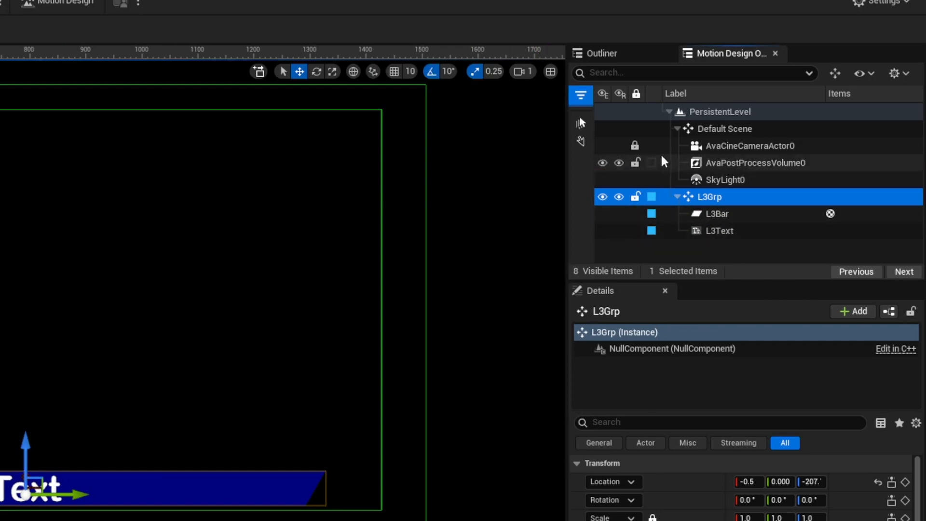
click(677, 128)
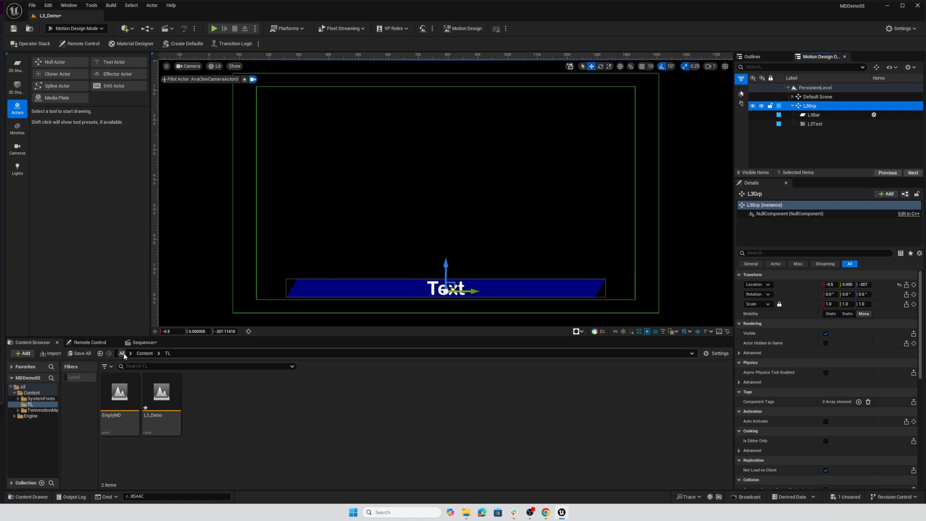
Rename the existing sequence in the Sequencer's sequence list to Layout and save the level
click(143, 343)
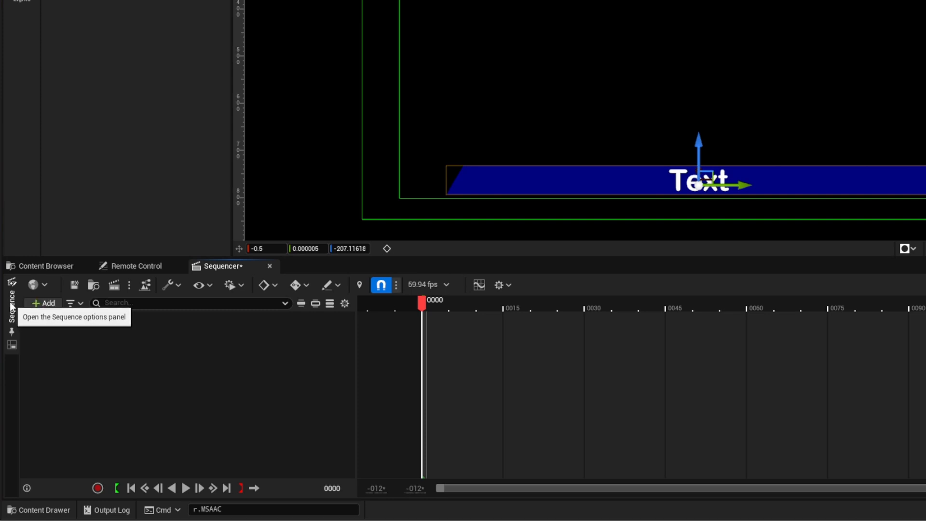
click(13, 303)
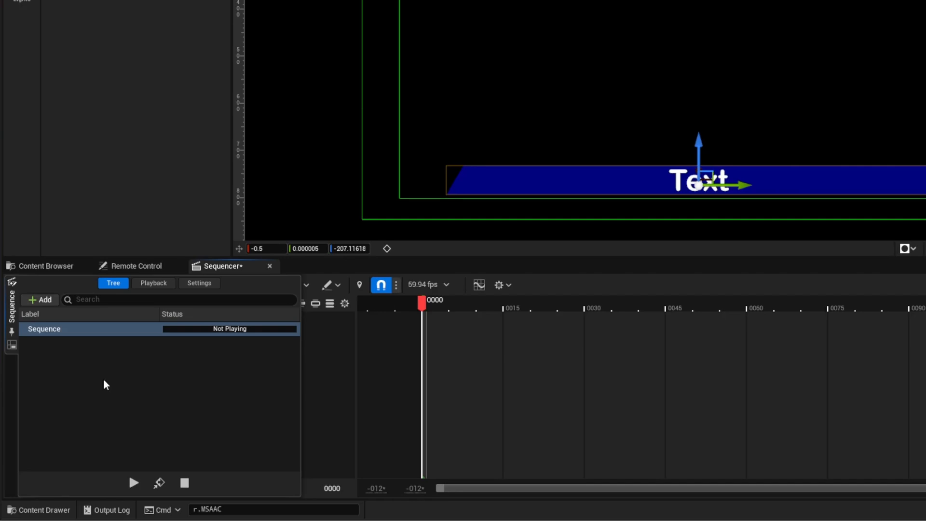
click(55, 332)
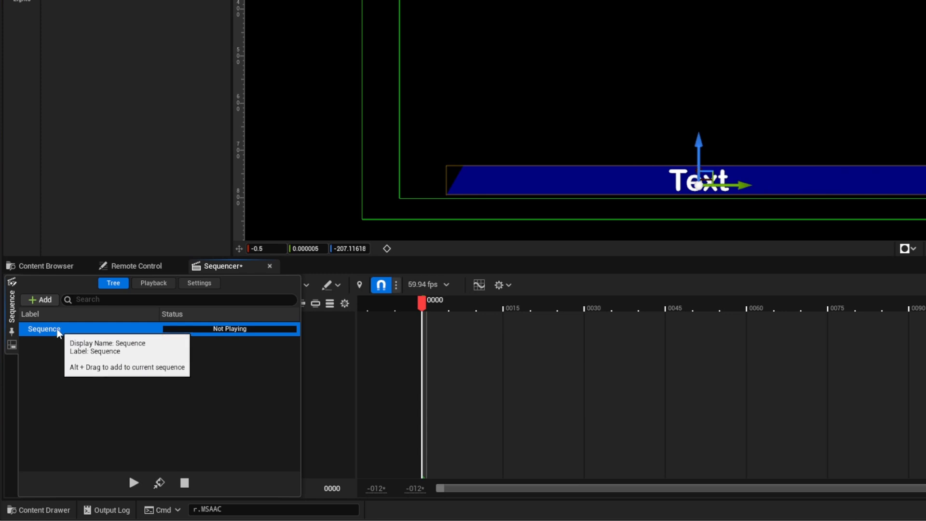
click(56, 333)
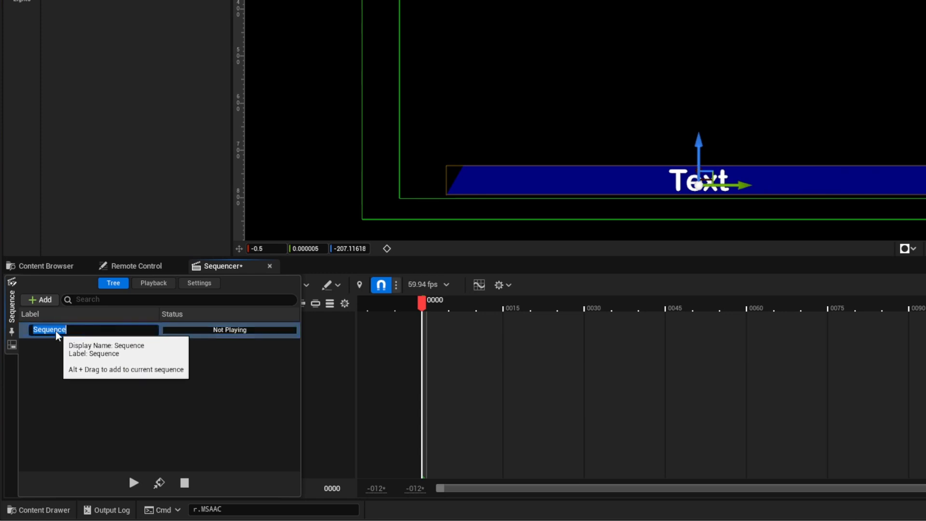
text(Layout)
key(Return)
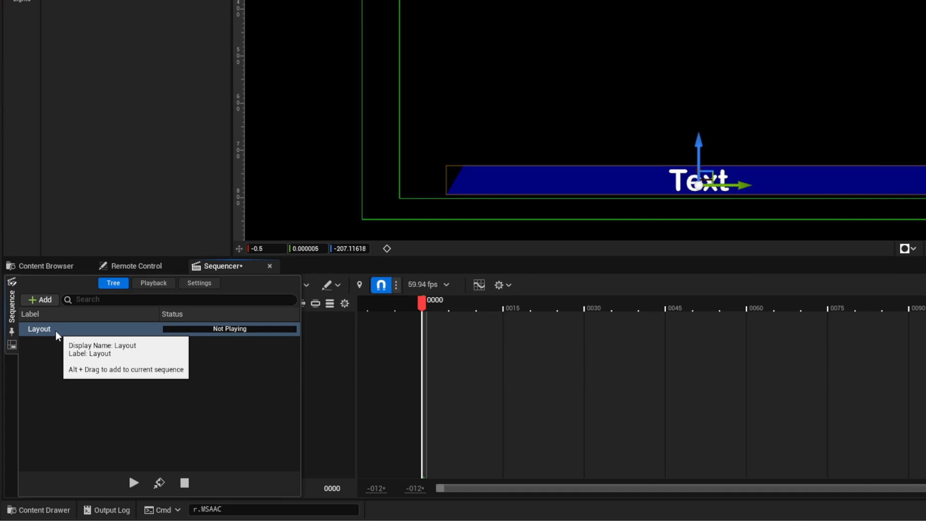
key(ctrl+s)
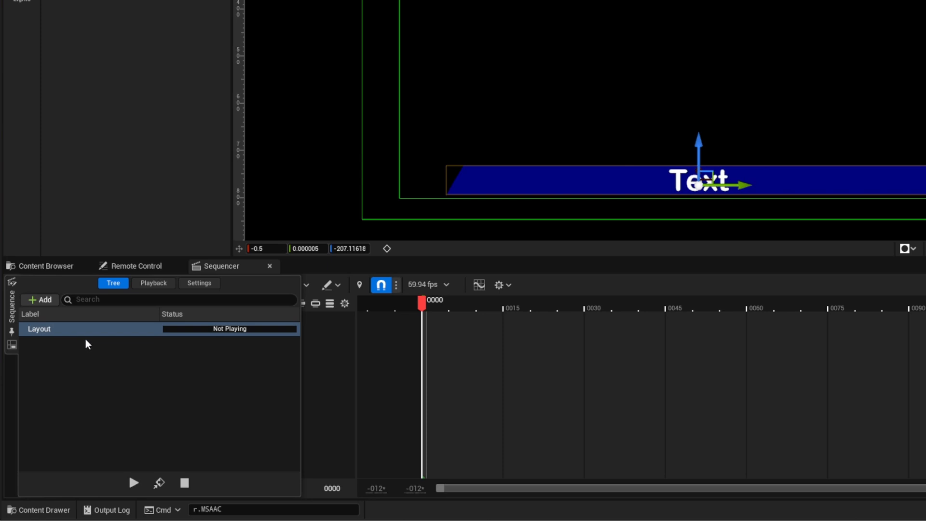
click(13, 306)
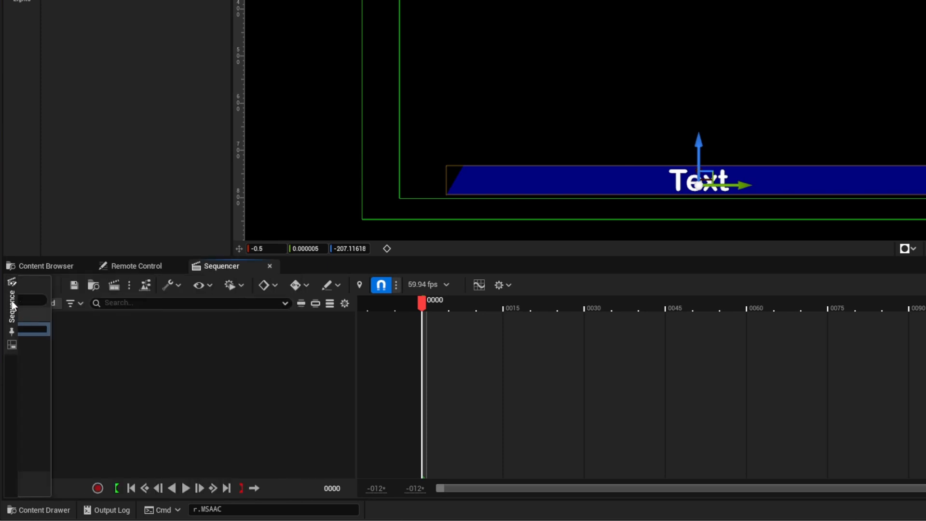
click(12, 307)
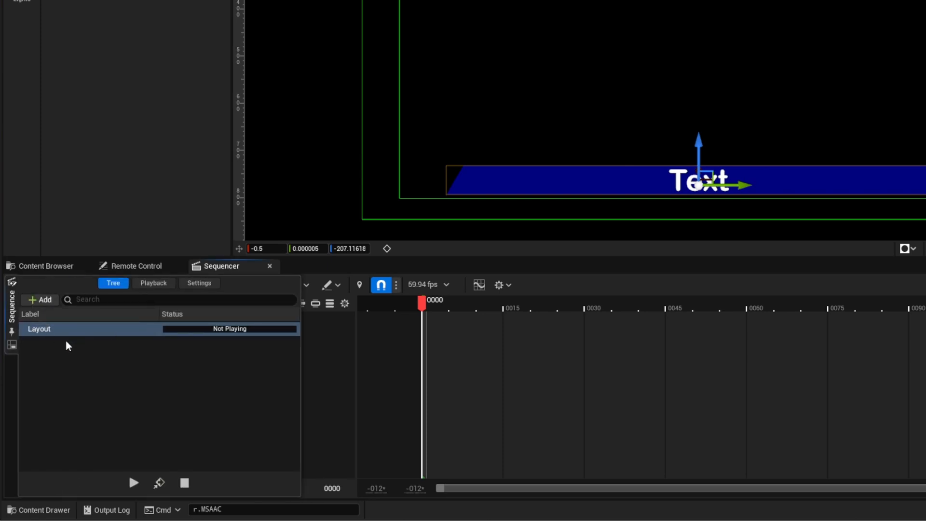
Add three new sequences below Layout in the Sequencer's sequence list
click(42, 302)
click(42, 302)
click(42, 302)
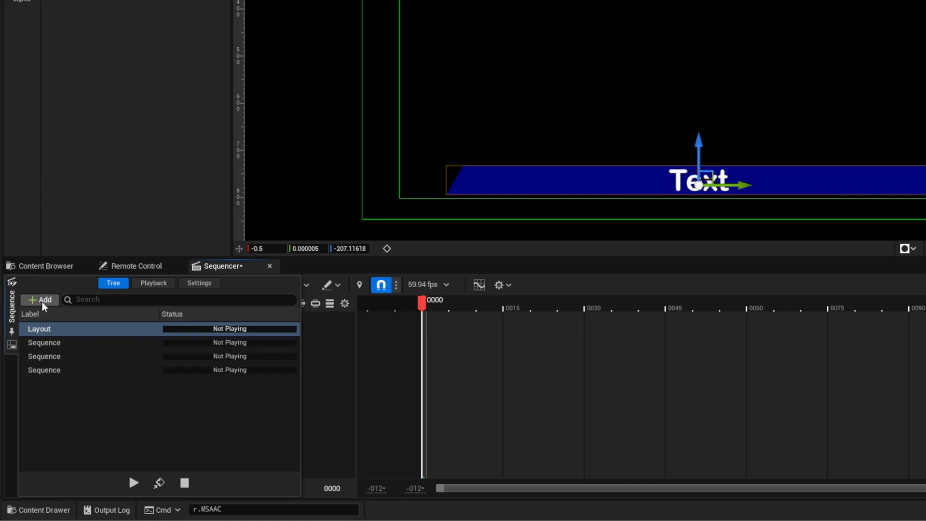
Apply the In preset to the first new sequence and check its tag in the sequence settings
right_click(50, 343)
mouse_move(69, 373)
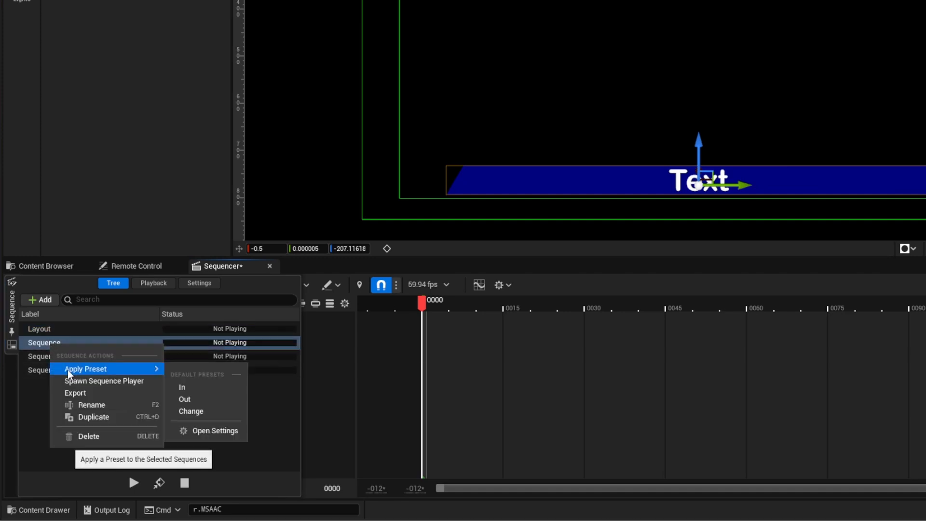
click(182, 387)
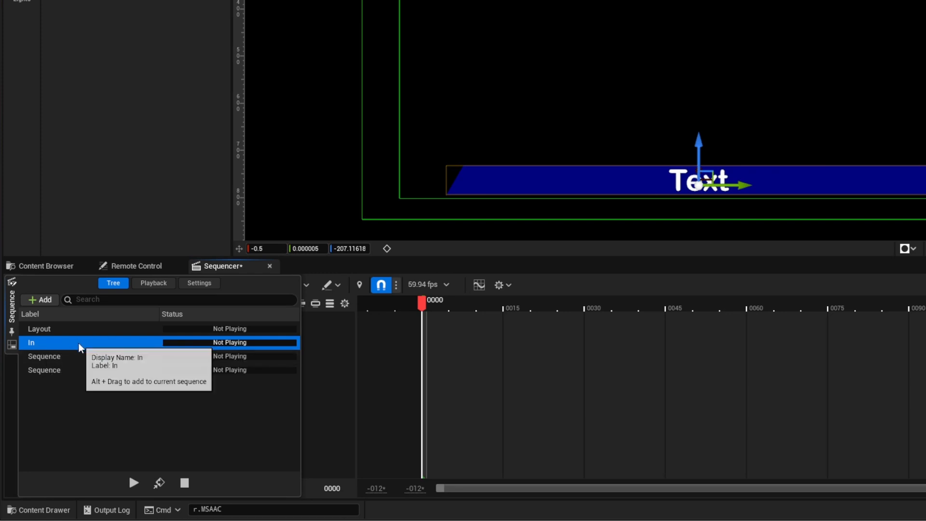
click(90, 342)
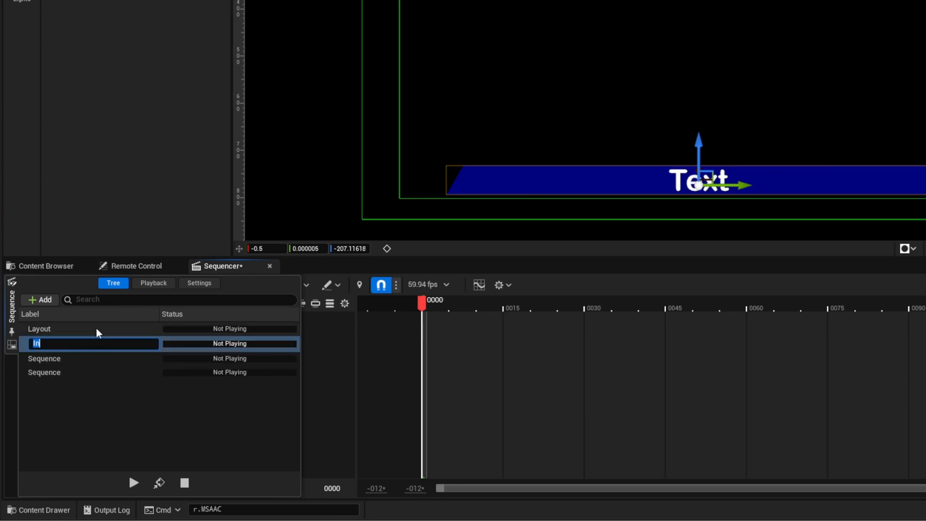
click(93, 369)
click(69, 344)
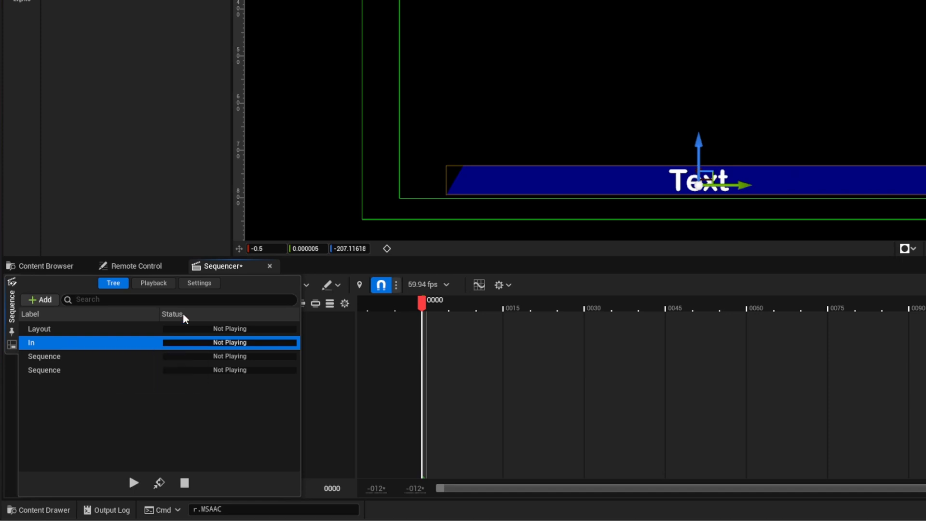
click(198, 283)
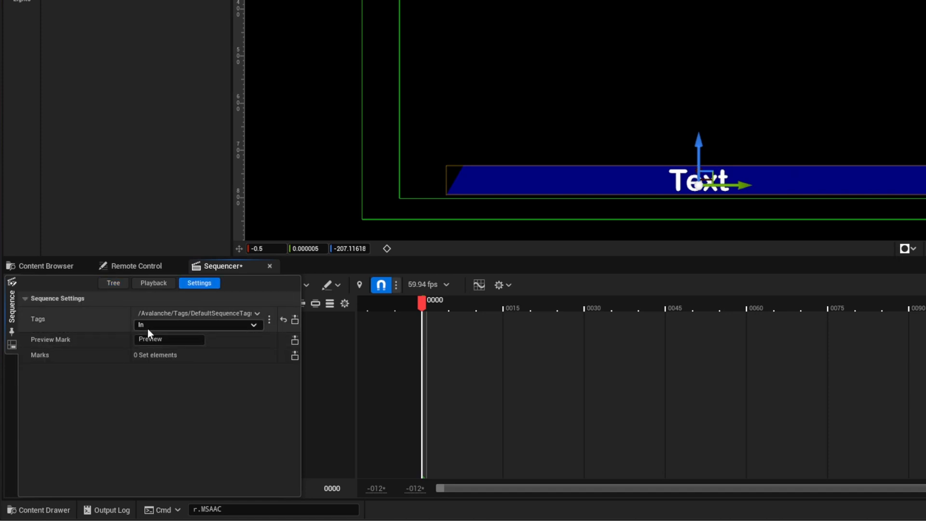
click(113, 283)
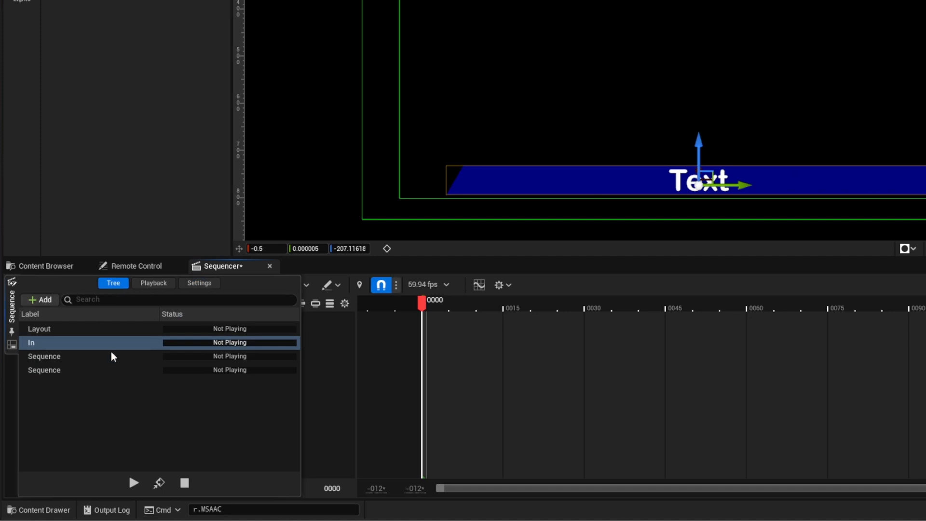
Apply the Out preset to the next unnamed sequence and check its tag in the sequence settings
right_click(69, 356)
mouse_move(105, 377)
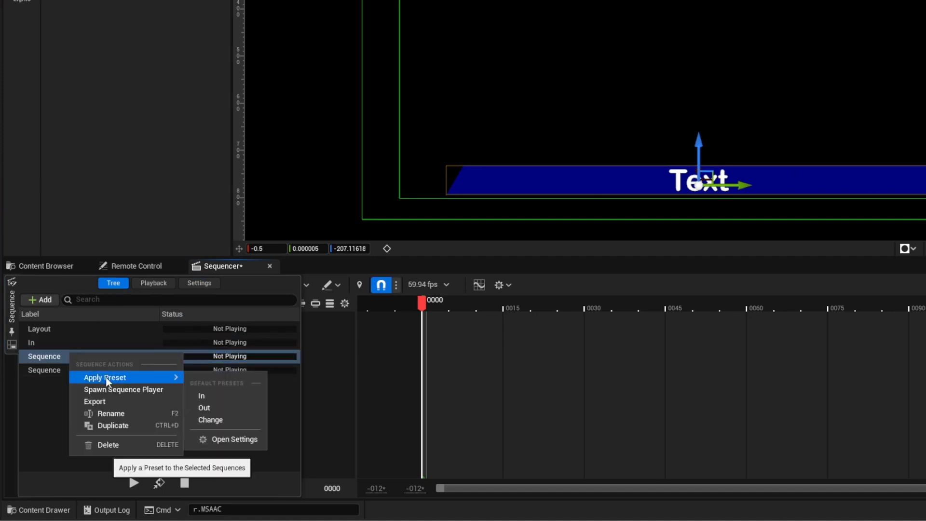
click(204, 408)
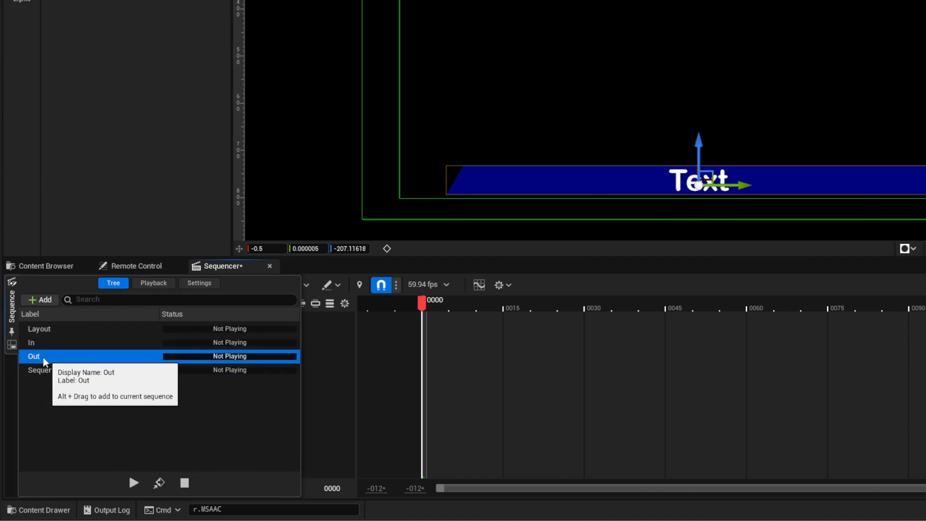
click(193, 284)
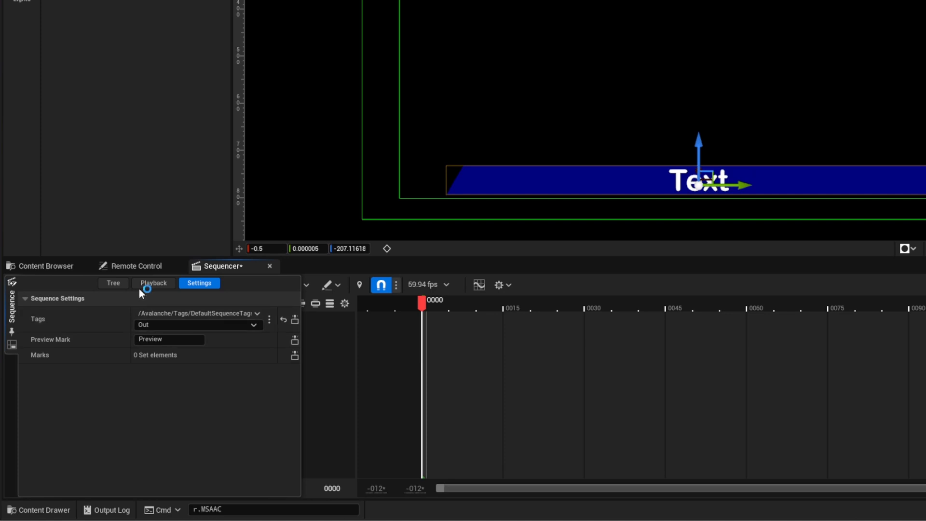
click(114, 284)
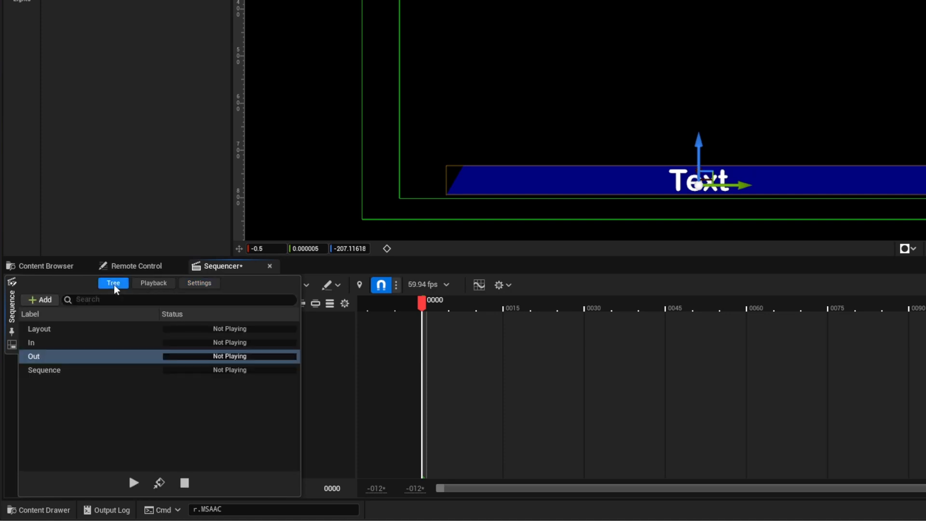
Apply the Change preset to the last unnamed sequence and check its tag and marks in the sequence settings
click(54, 371)
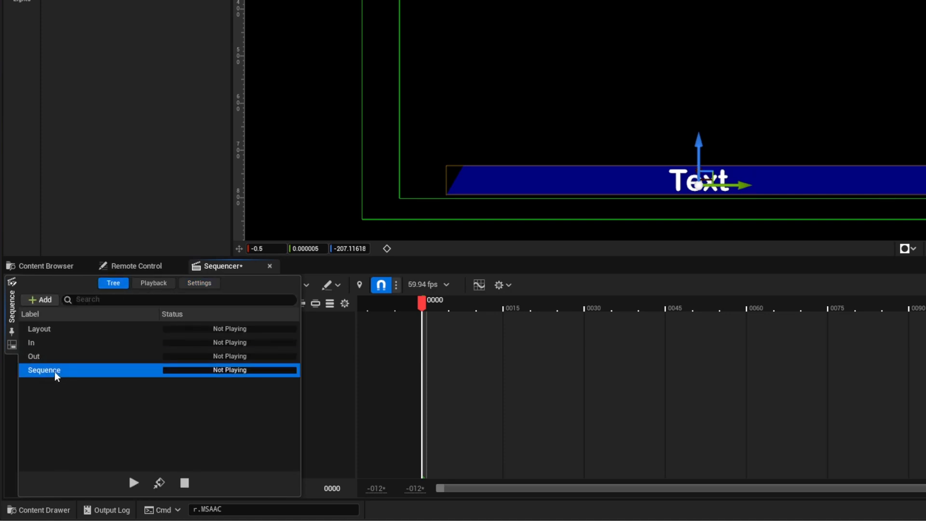
click(187, 283)
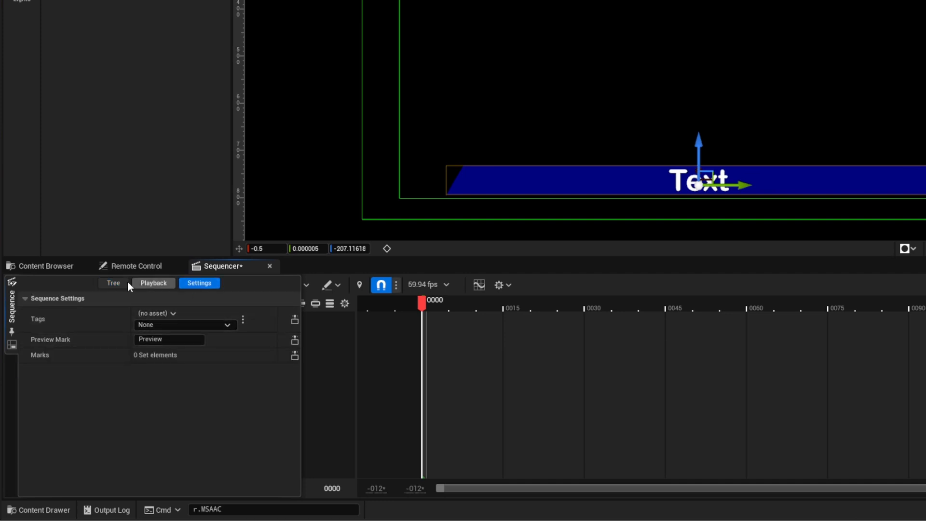
click(111, 283)
right_click(52, 373)
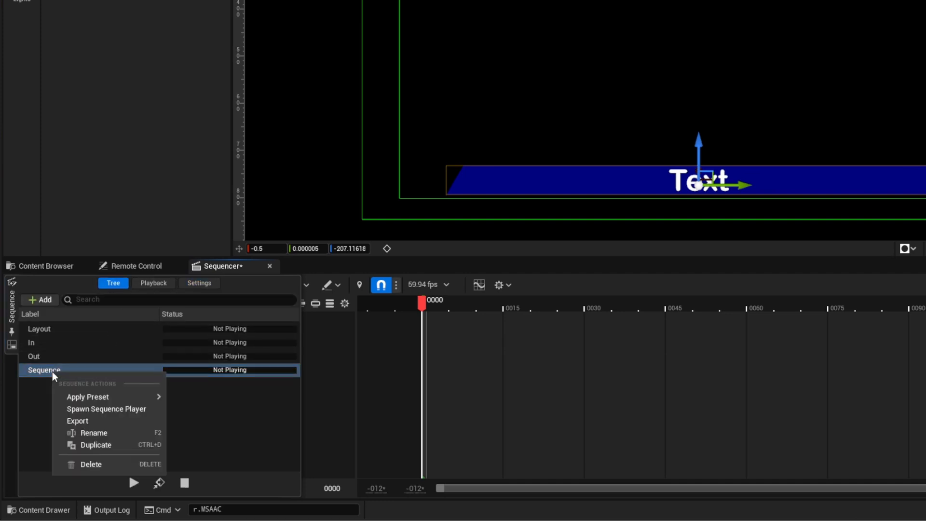
mouse_move(74, 395)
click(191, 439)
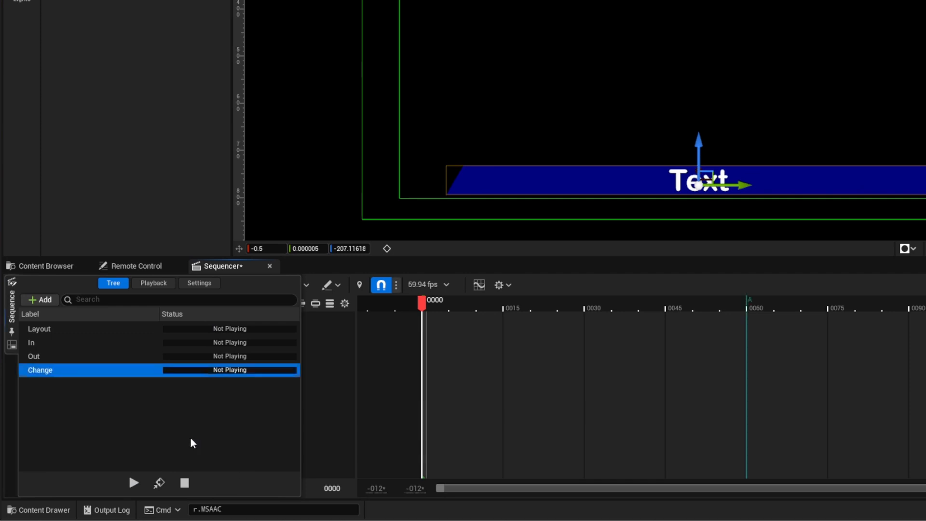
click(198, 284)
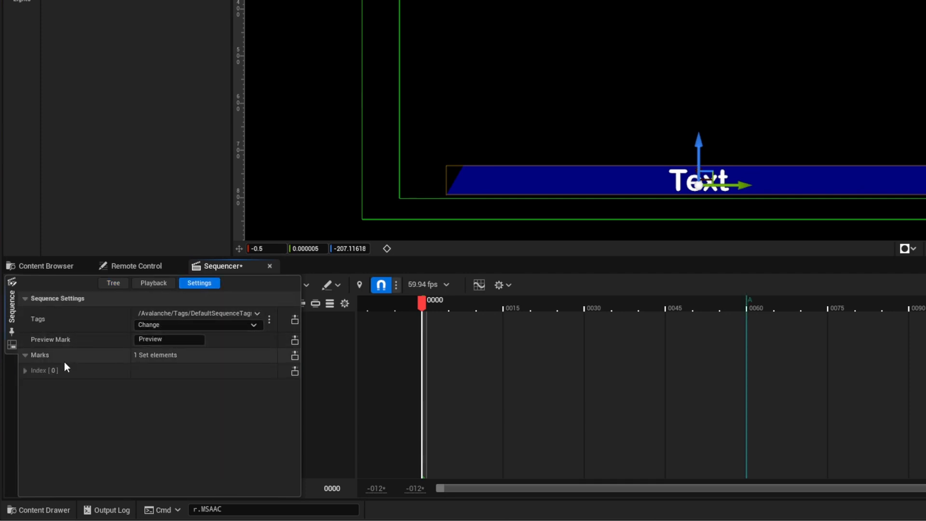
click(114, 285)
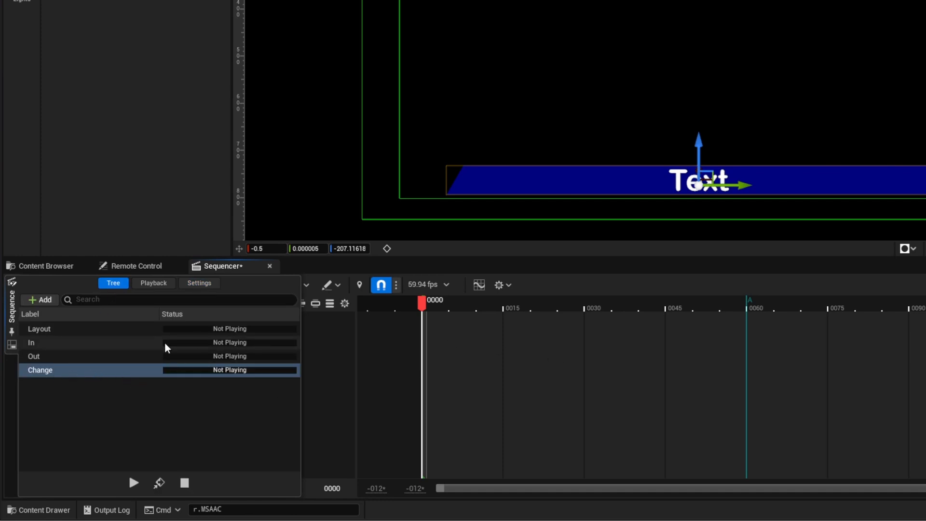
click(199, 284)
click(113, 283)
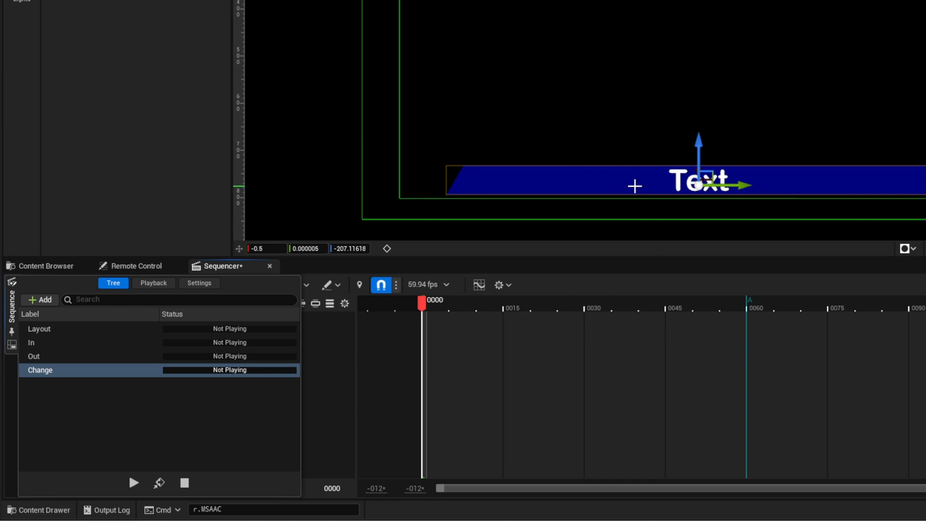
Set L3Text's translucency style to Translucent and its opacity to 1.0
click(677, 175)
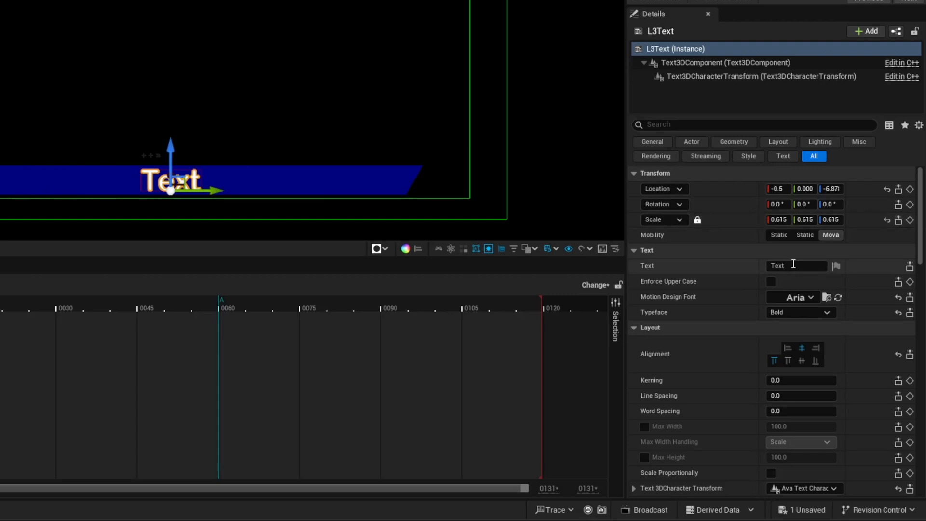
scroll(910, 251, down, 6)
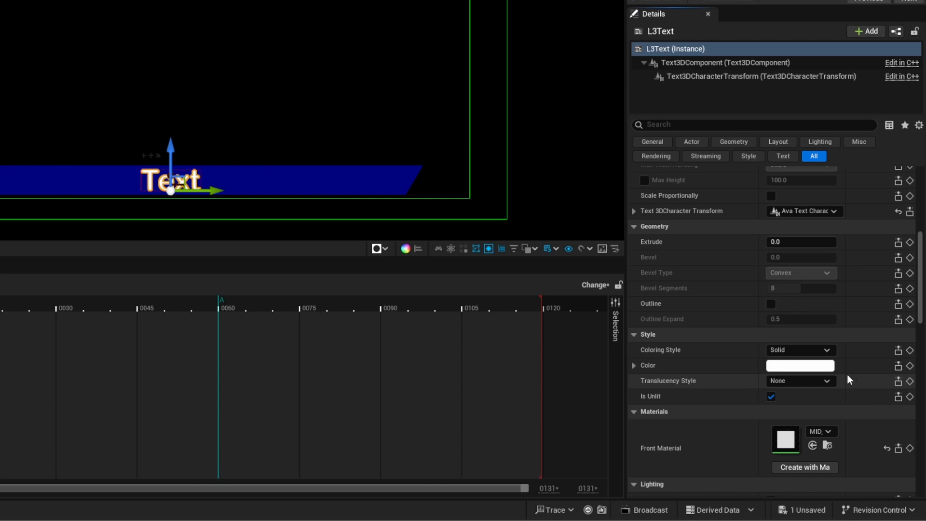
click(789, 382)
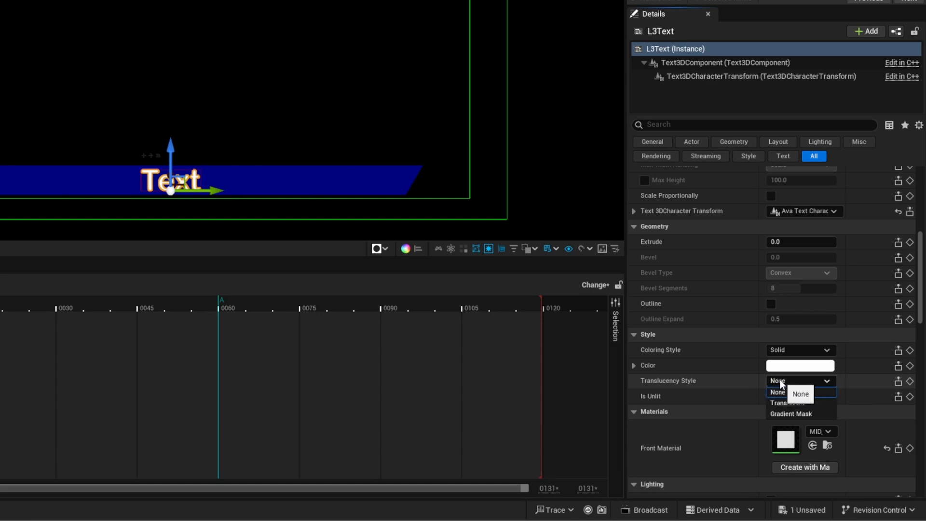
click(793, 402)
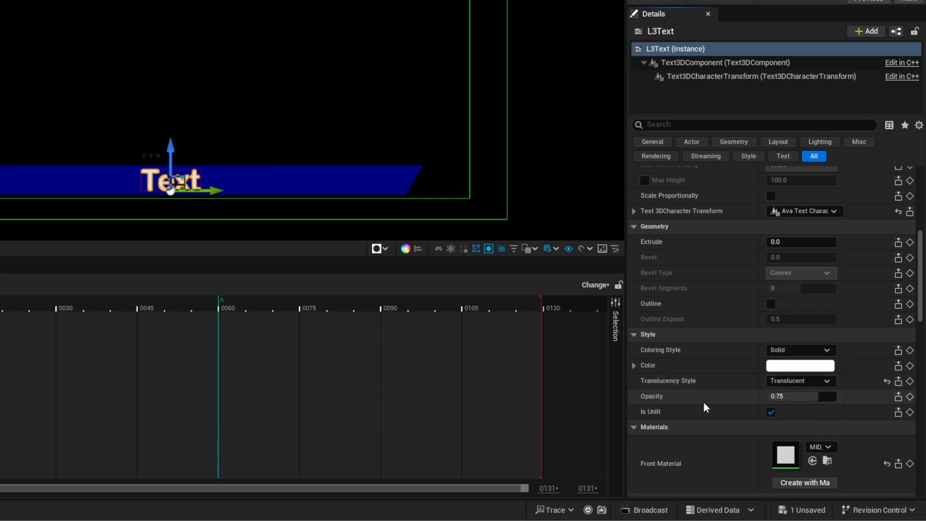
drag(814, 396, 837, 396)
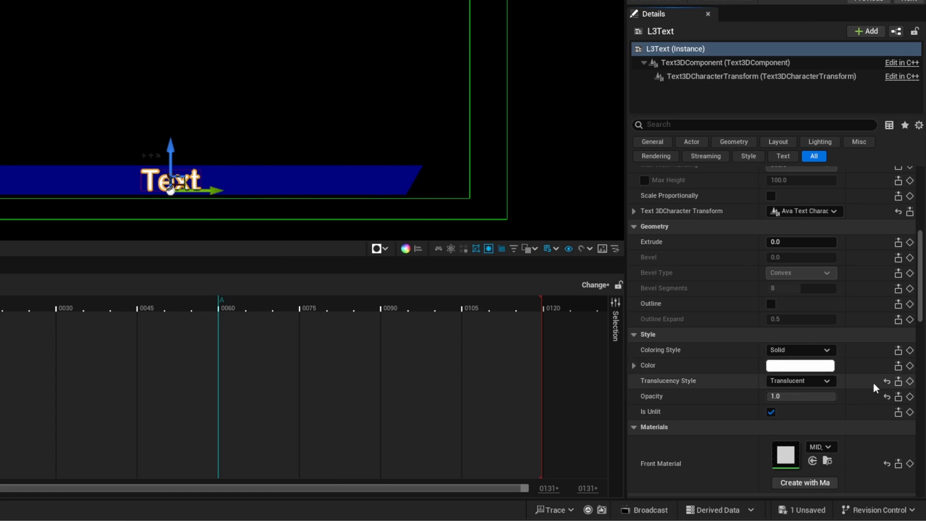
Key L3Text's opacity of 1.0 at frame 0 of the Change sequence and move mark A to frame 15
drag(64, 310, 147, 311)
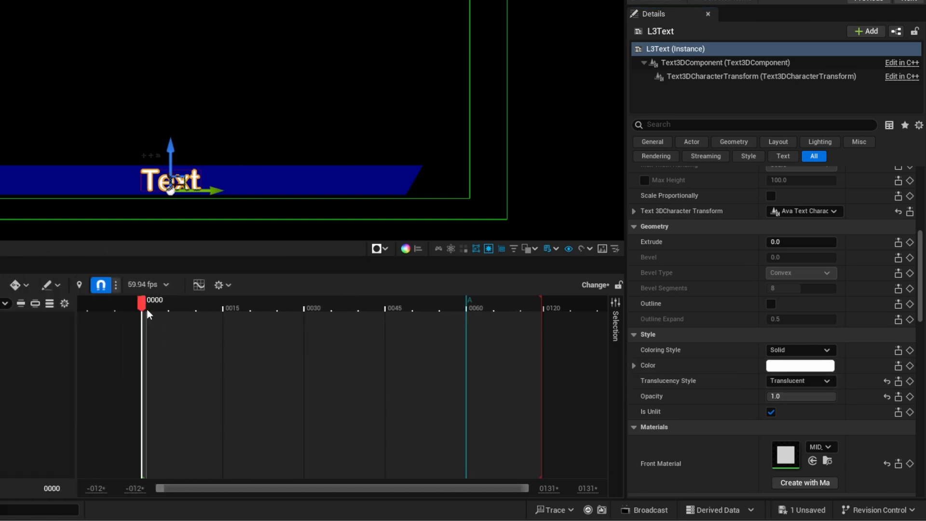
click(910, 396)
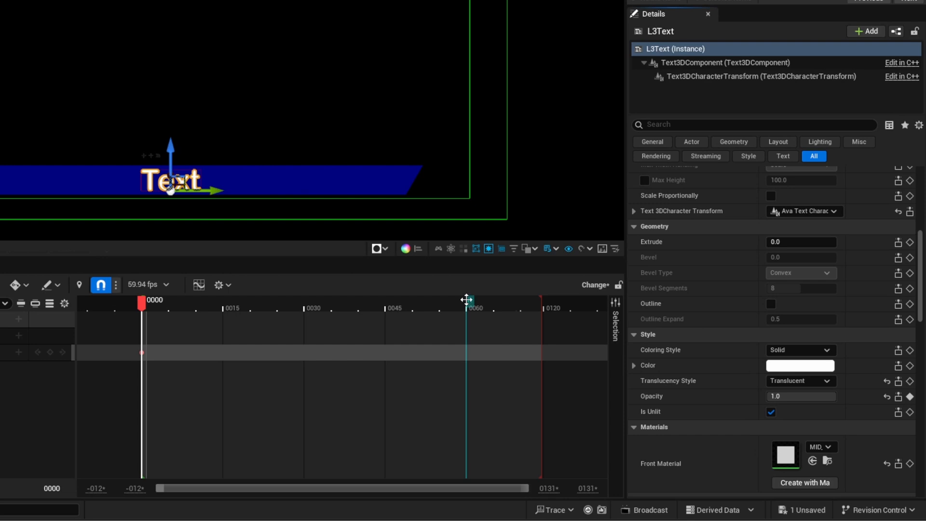
drag(467, 302, 227, 303)
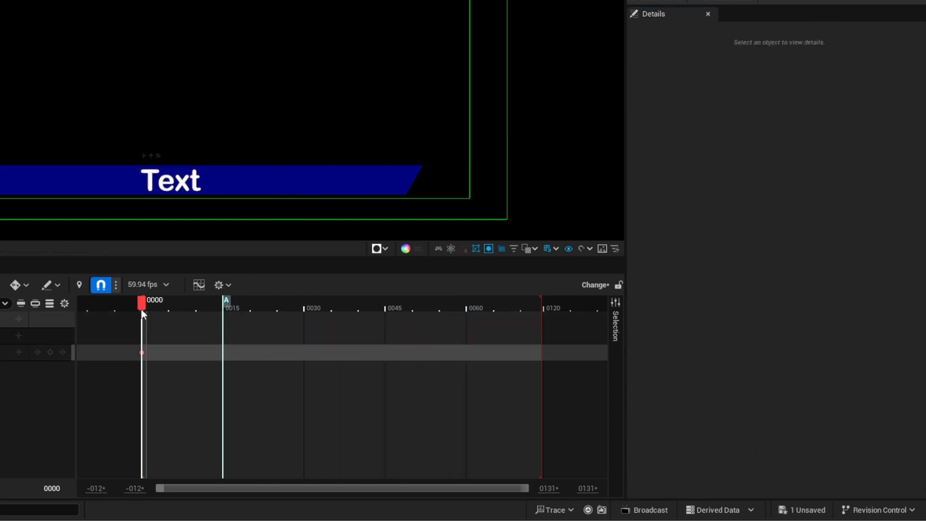
Key L3Text's opacity at 0.0 on frame 13 of the Change sequence, just before mark A
drag(144, 303, 216, 302)
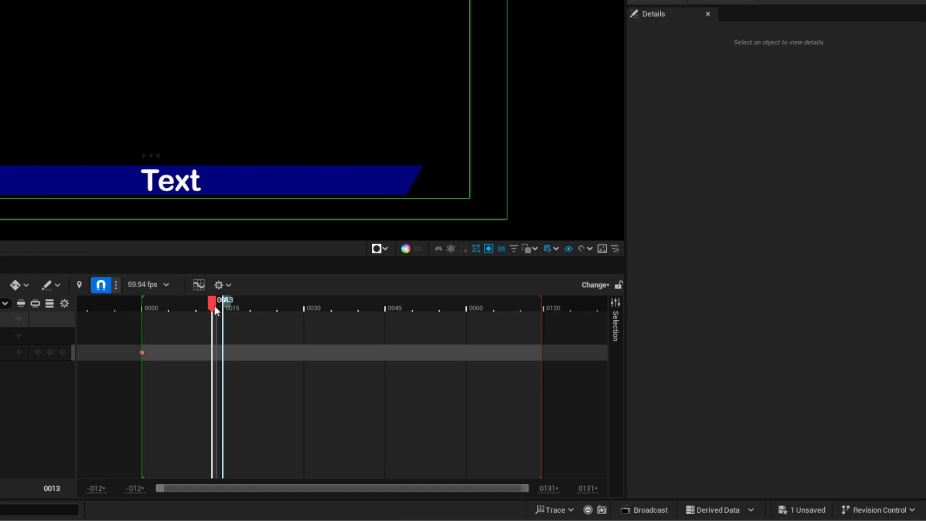
click(149, 184)
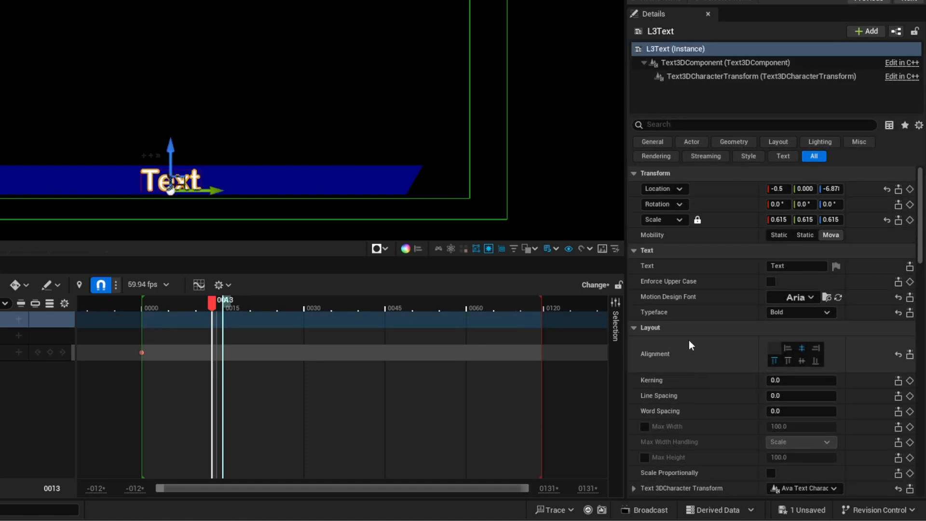
scroll(747, 346, down, 3)
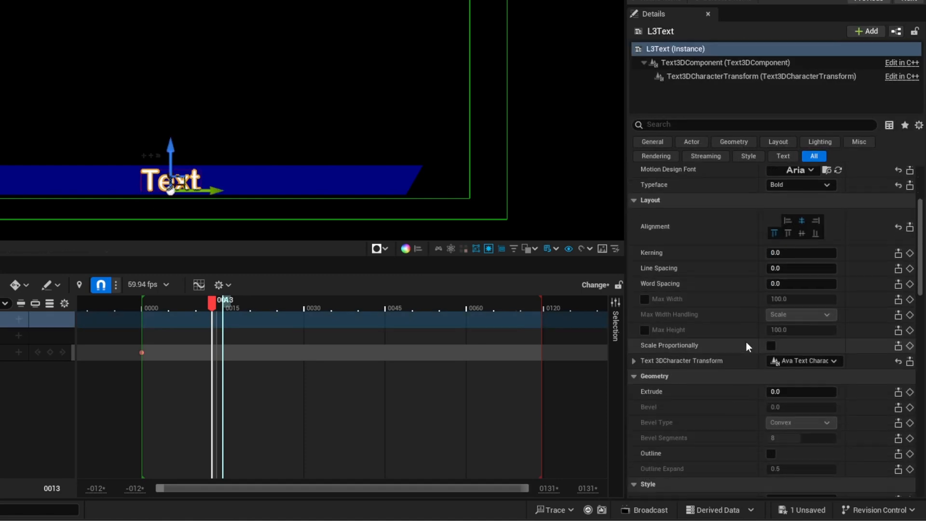
scroll(748, 344, down, 4)
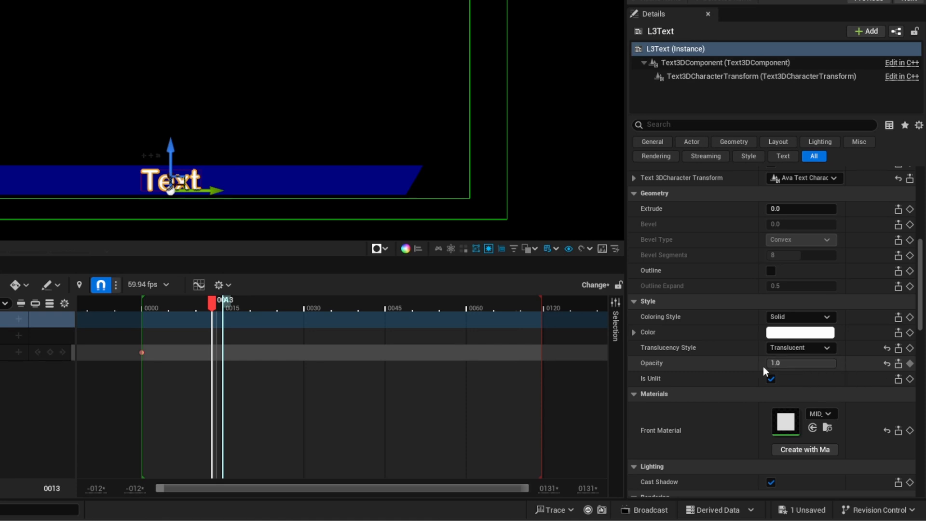
click(832, 363)
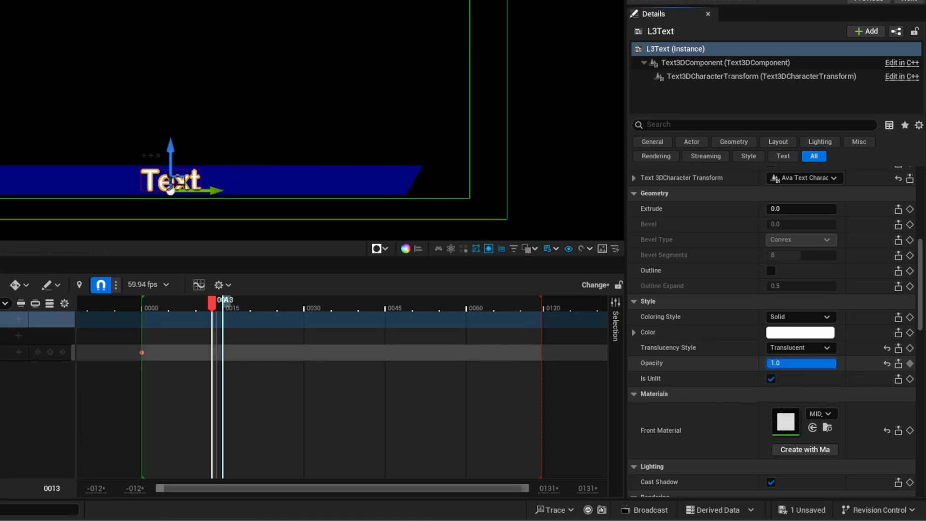
drag(821, 363, 759, 365)
click(807, 364)
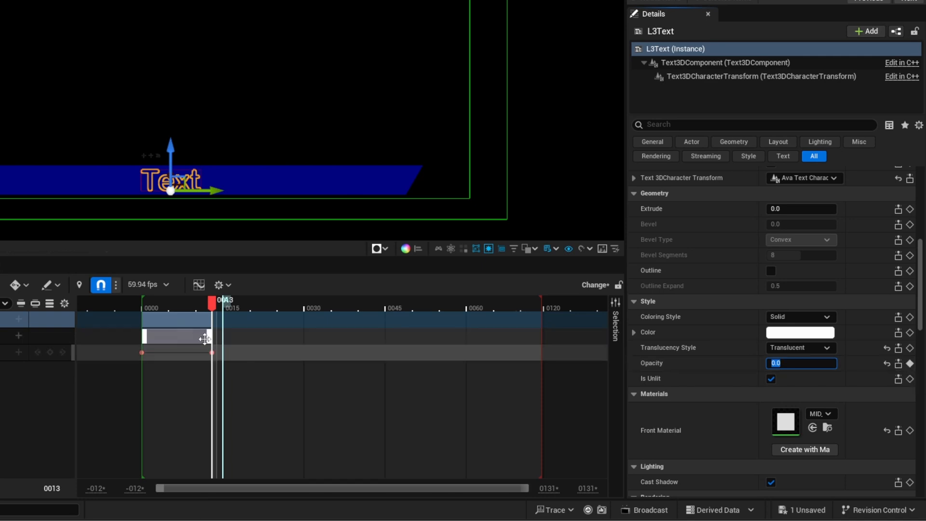
Switch the Sequencer's keying mode to None and back to Auto-key
click(26, 286)
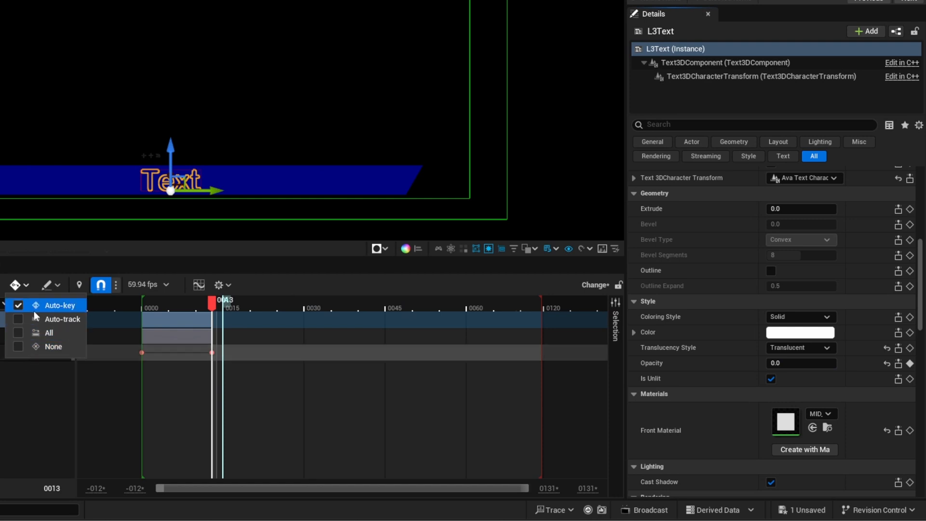
click(17, 347)
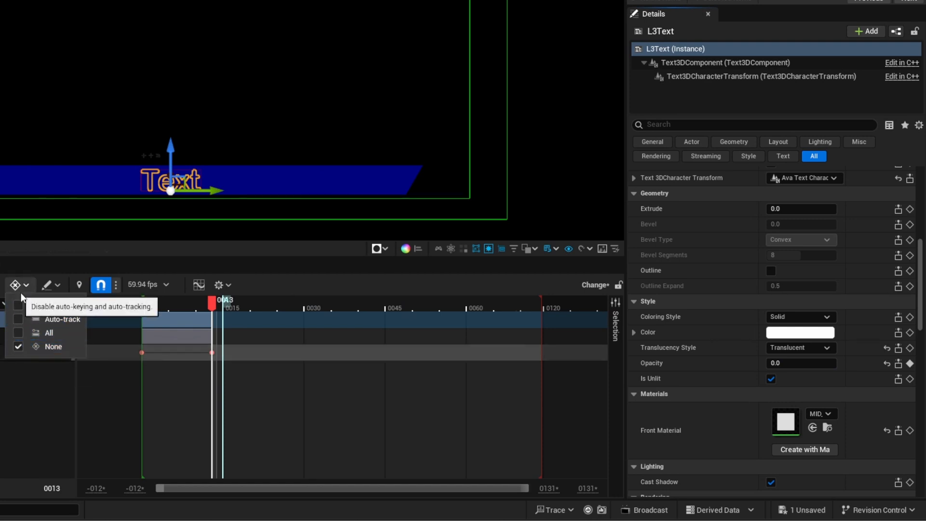
click(19, 307)
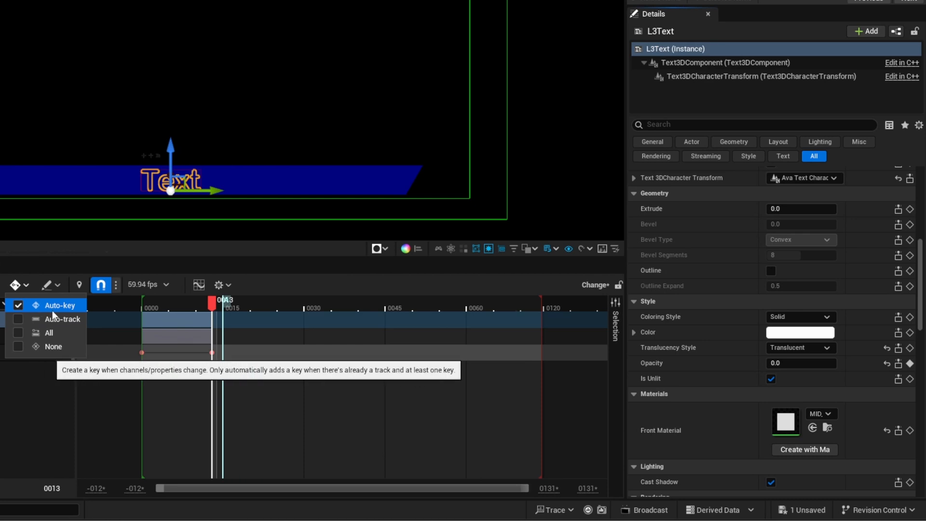
Set the L3Text opacity key at frame 13 of the Change sequence to exactly 0
click(27, 436)
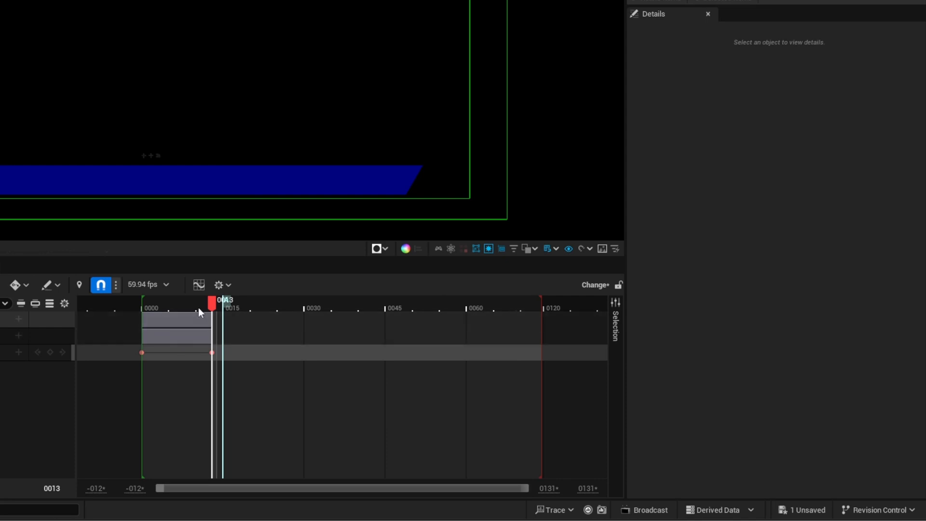
drag(211, 310, 238, 309)
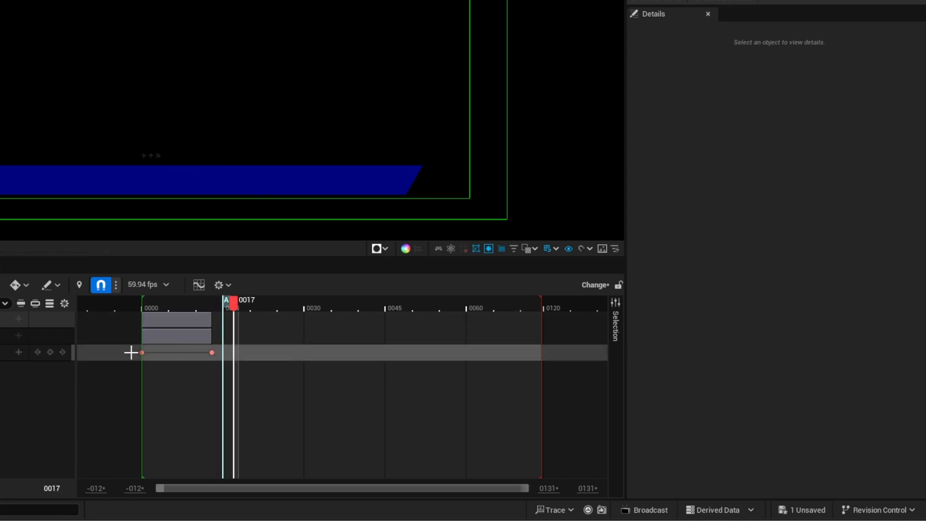
click(212, 353)
click(238, 353)
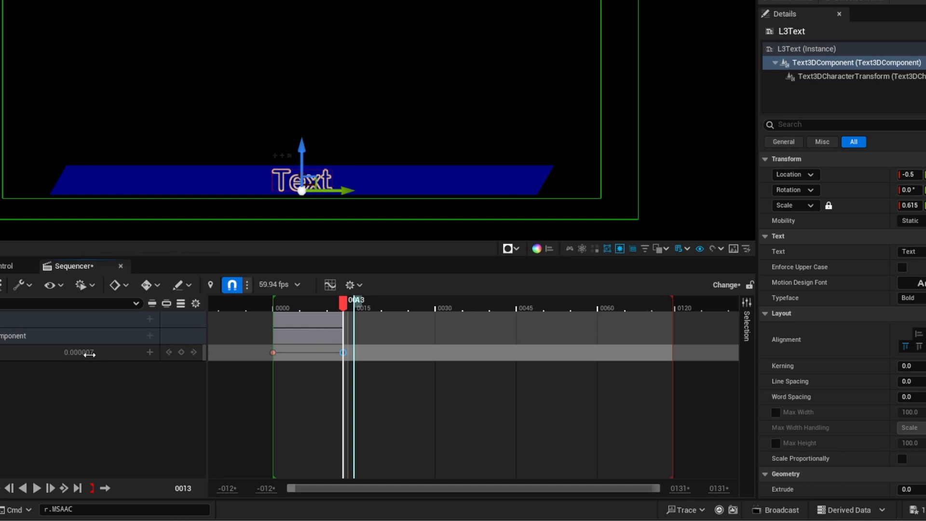
click(90, 354)
text(0)
key(Return)
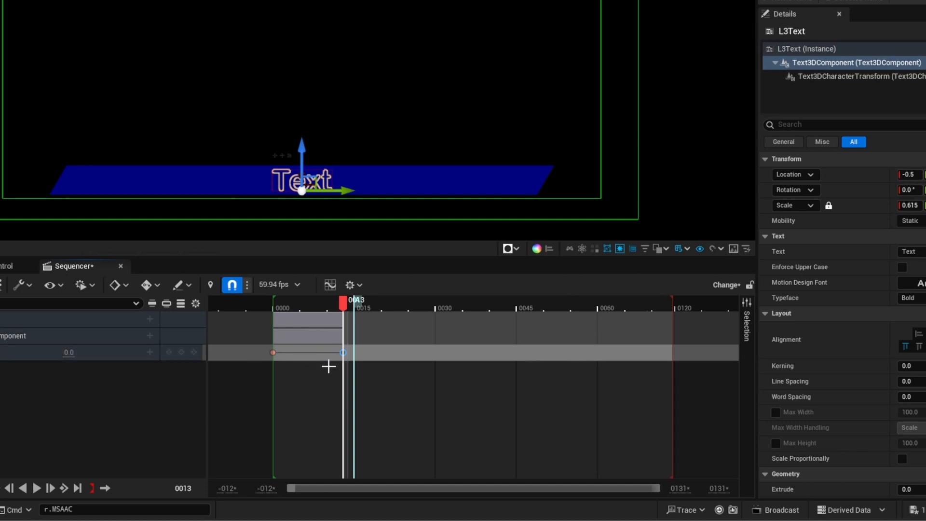
Key L3Text's opacity at 0.0 on frame 17, just after mark A, and at 1.0 on frame 29 of the Change sequence
drag(343, 303, 370, 302)
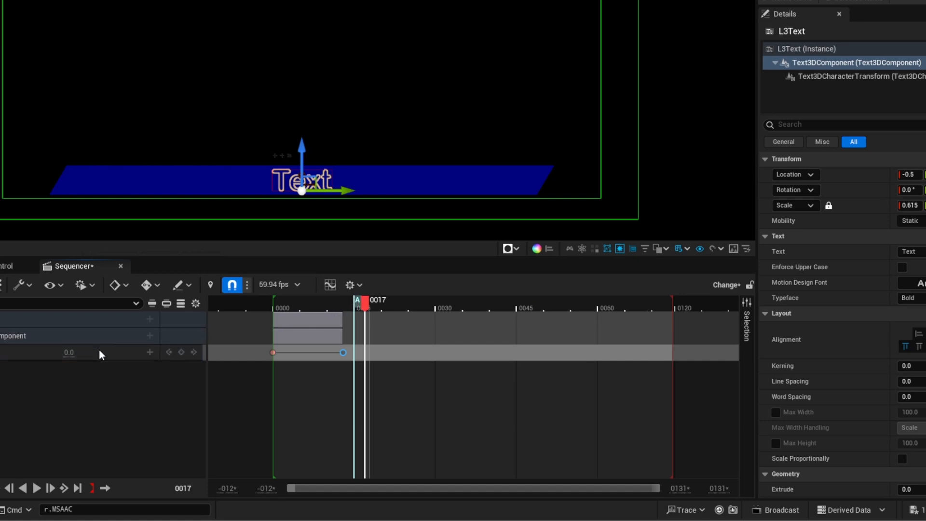
click(181, 353)
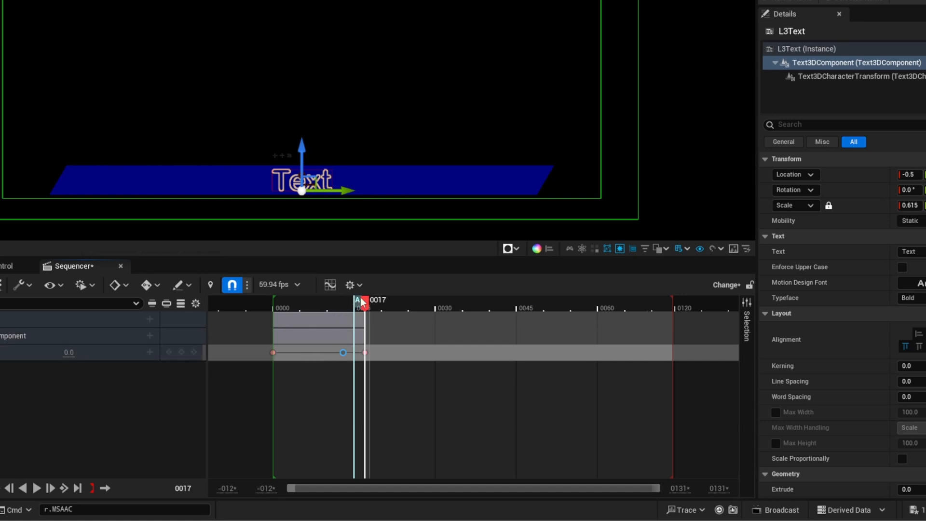
drag(369, 302, 433, 309)
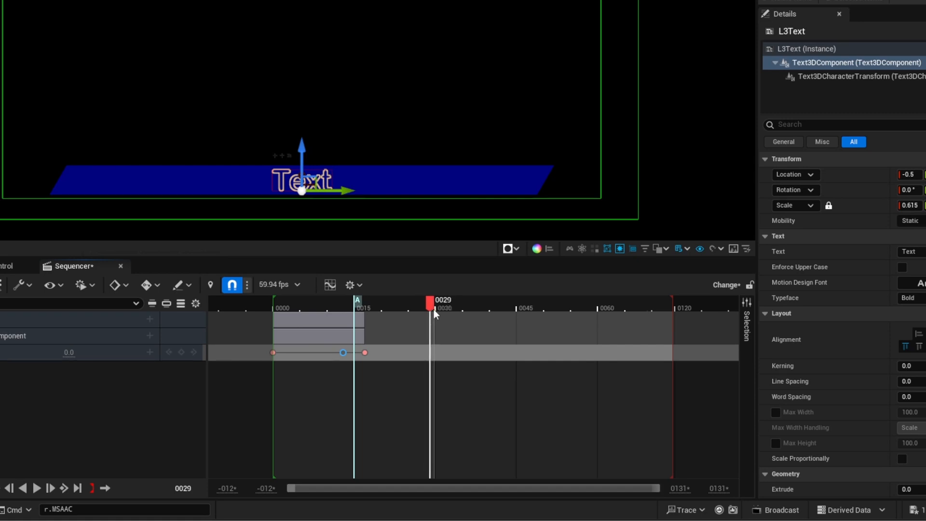
click(68, 353)
text(1)
key(Return)
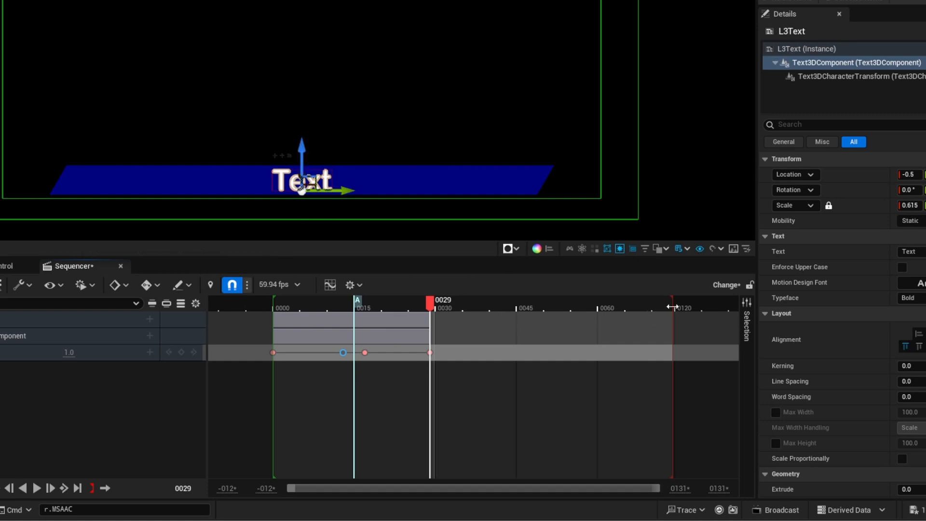
Shorten the Change sequence's playback range to end at frame 30 and preview the text's fade out and back in
drag(673, 307, 439, 302)
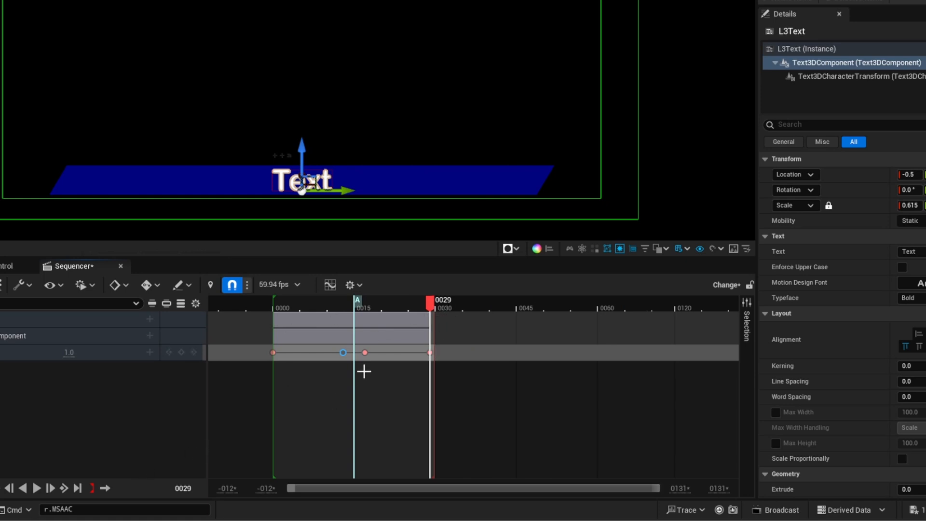
click(8, 488)
click(36, 488)
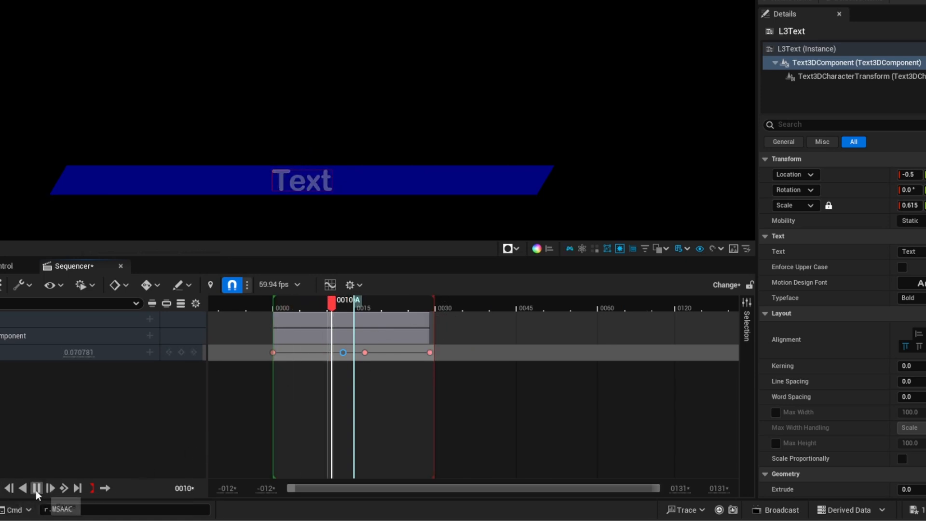
drag(283, 308, 428, 306)
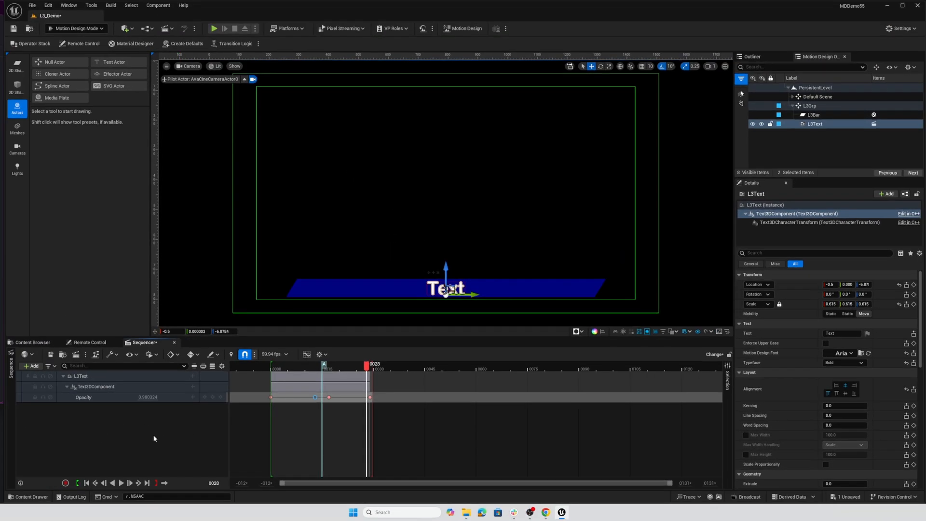
drag(368, 370, 269, 373)
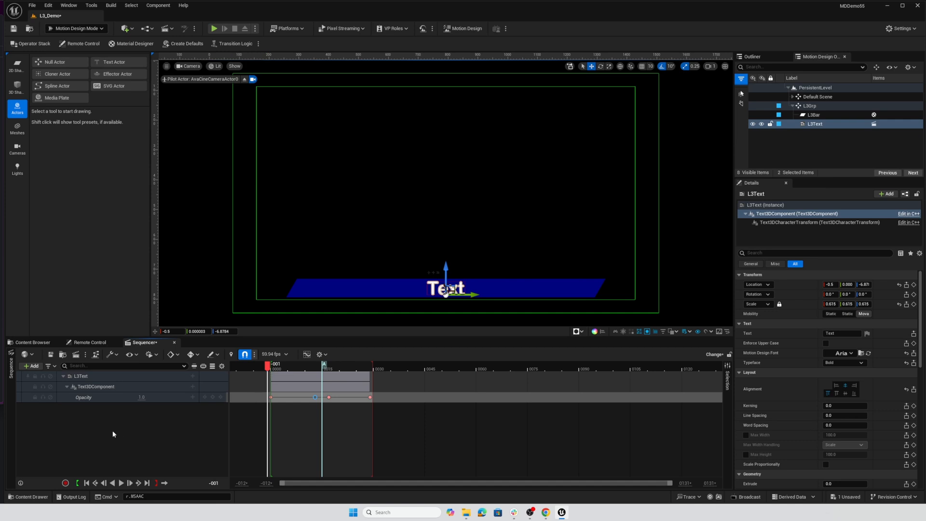
Dock the list of sequences beside the Sequencer tracks and check the L3_Demo Remote Control preset
click(11, 368)
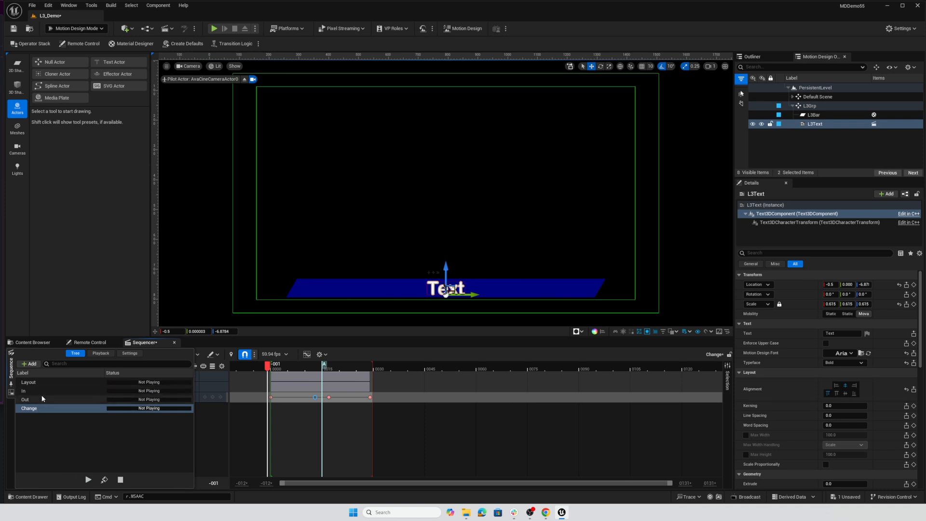
click(12, 393)
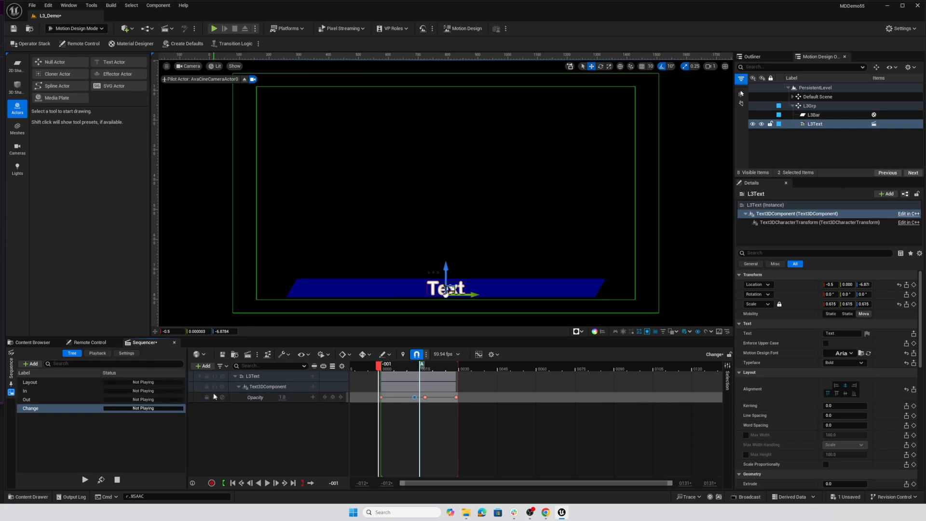
click(35, 343)
click(98, 344)
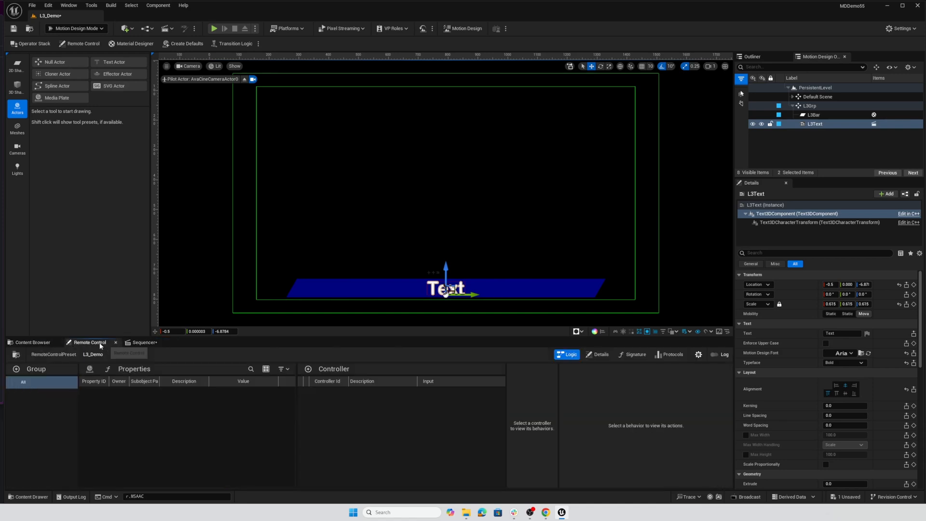
click(147, 343)
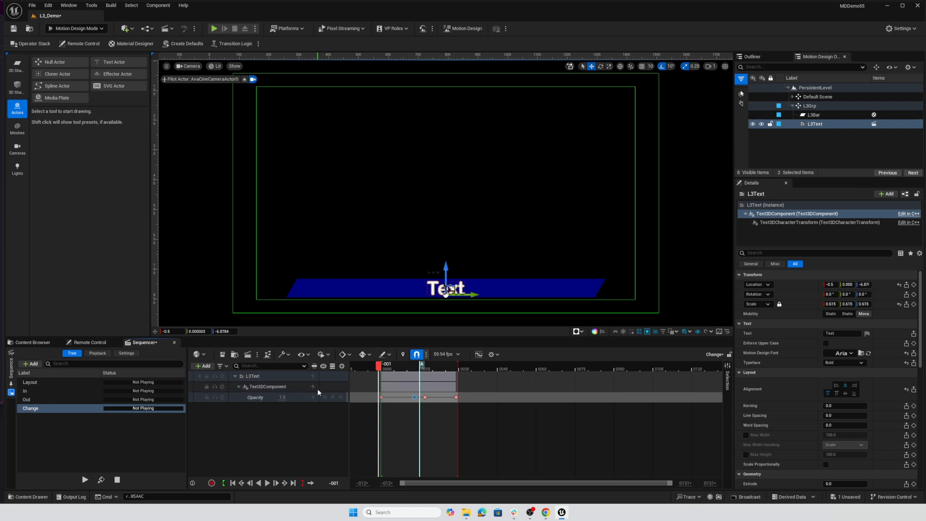
Key L3Bar's location and mesh size at frame 0 of the Out sequence
click(44, 401)
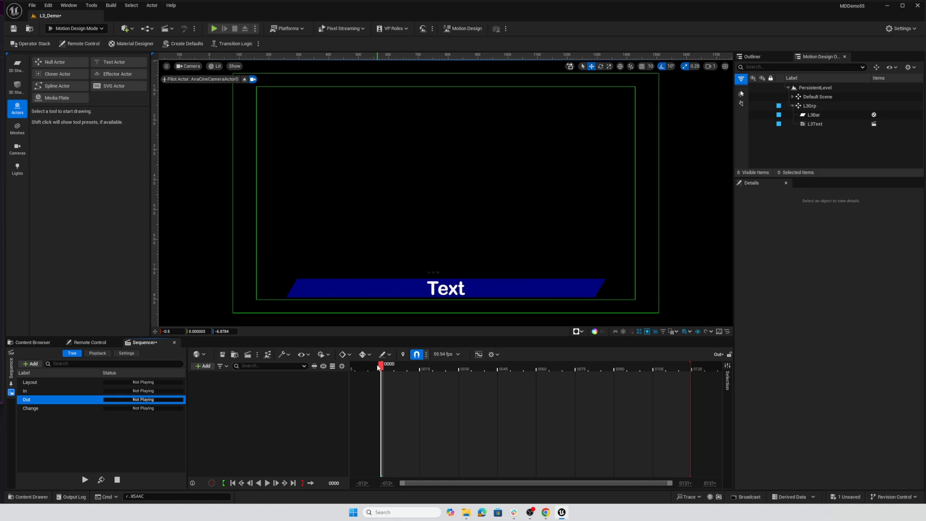
click(364, 289)
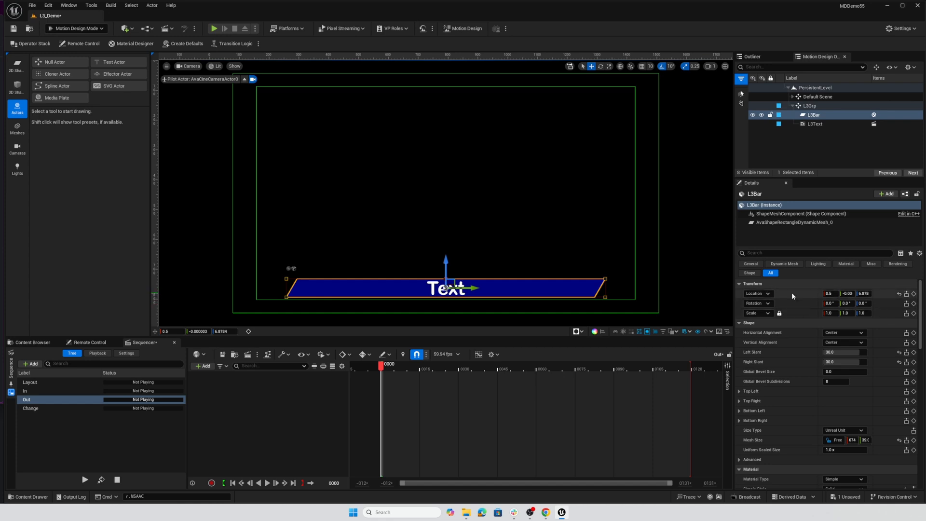
click(914, 294)
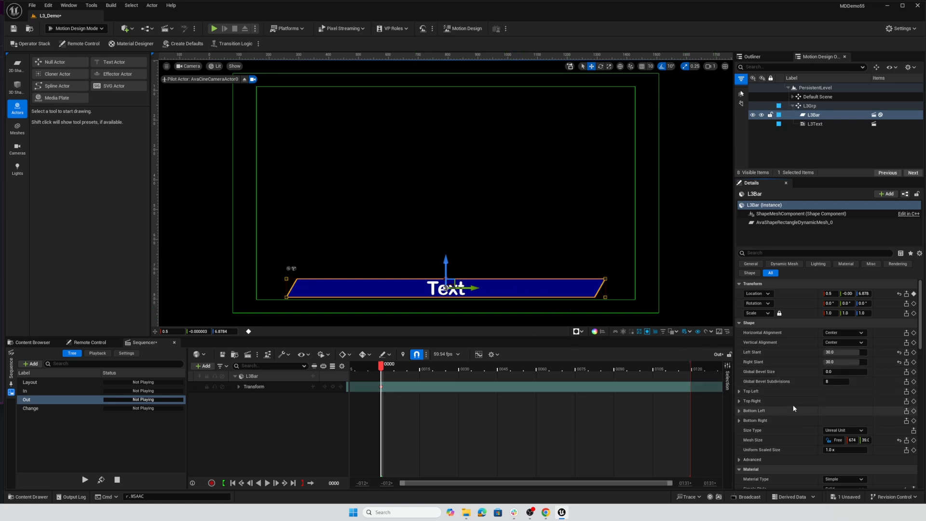
click(913, 440)
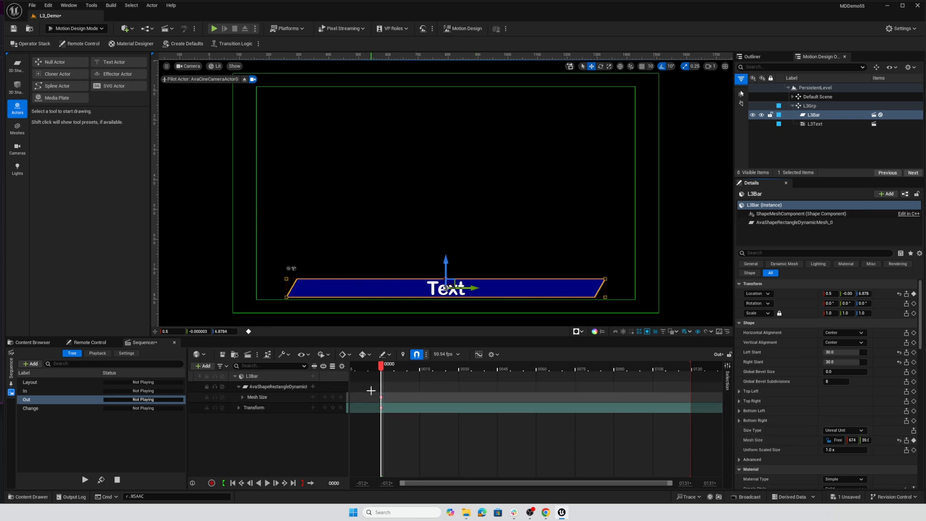
Key L3Text's opacity of 1.0 at frame 0 of the Out sequence
click(444, 290)
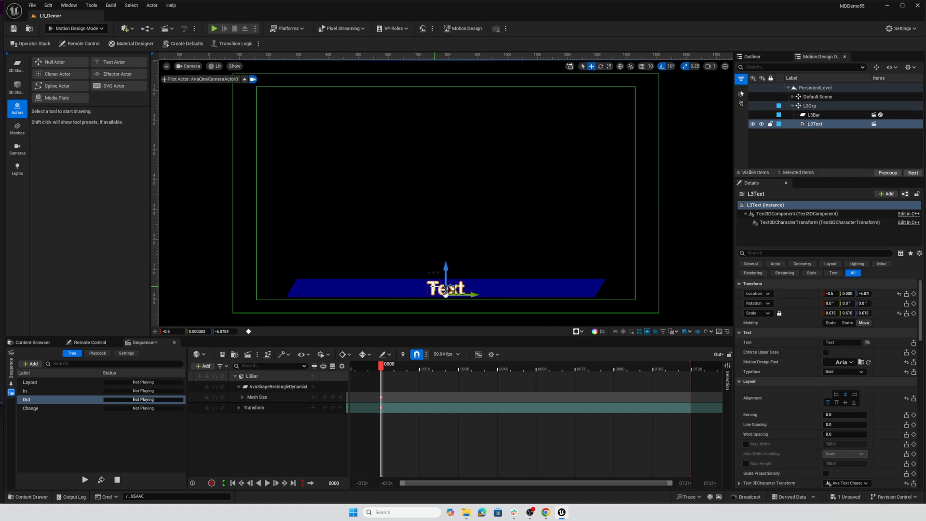
scroll(850, 408, down, 3)
scroll(850, 408, down, 4)
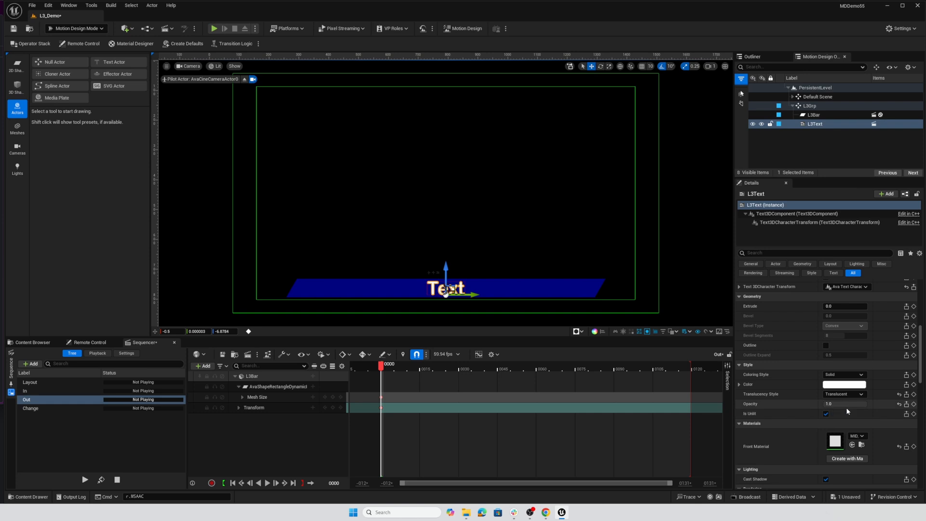
click(914, 404)
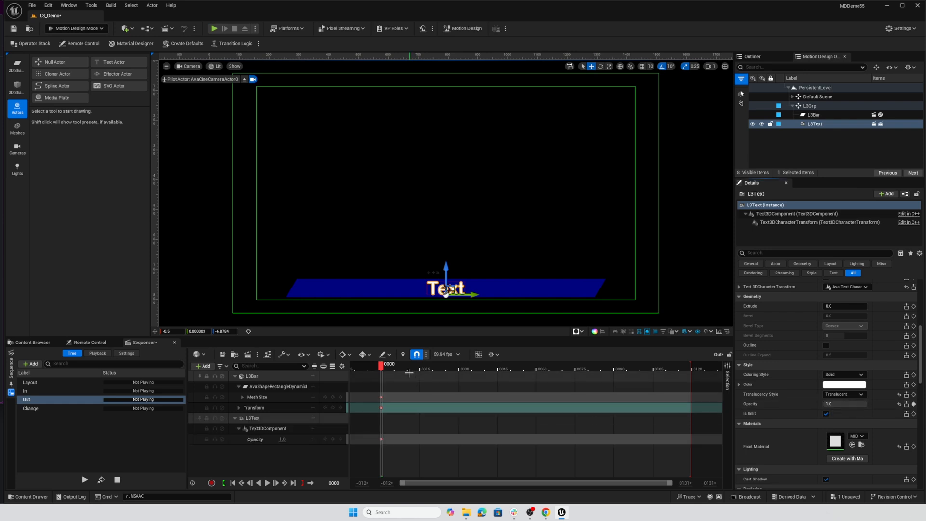
Key L3Text's opacity at 0.0 on frame 13 of the Out sequence
drag(381, 366, 417, 369)
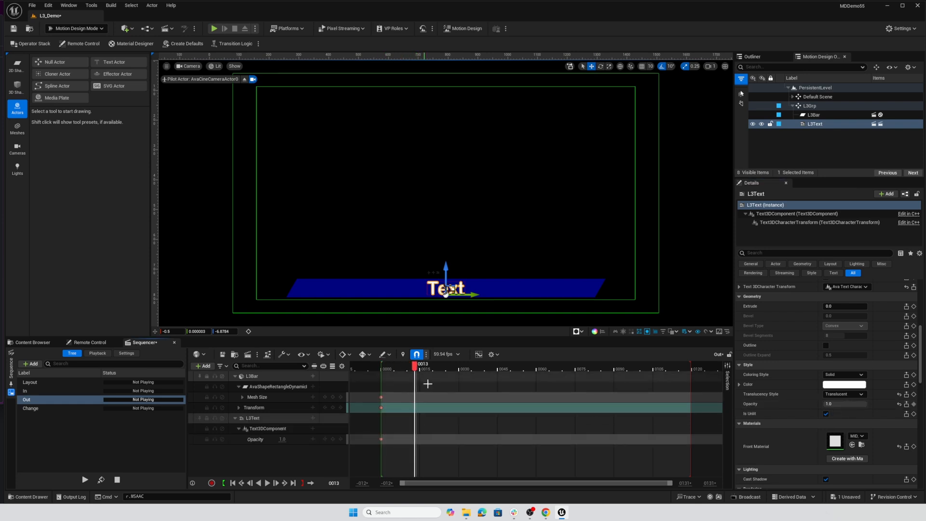
click(845, 404)
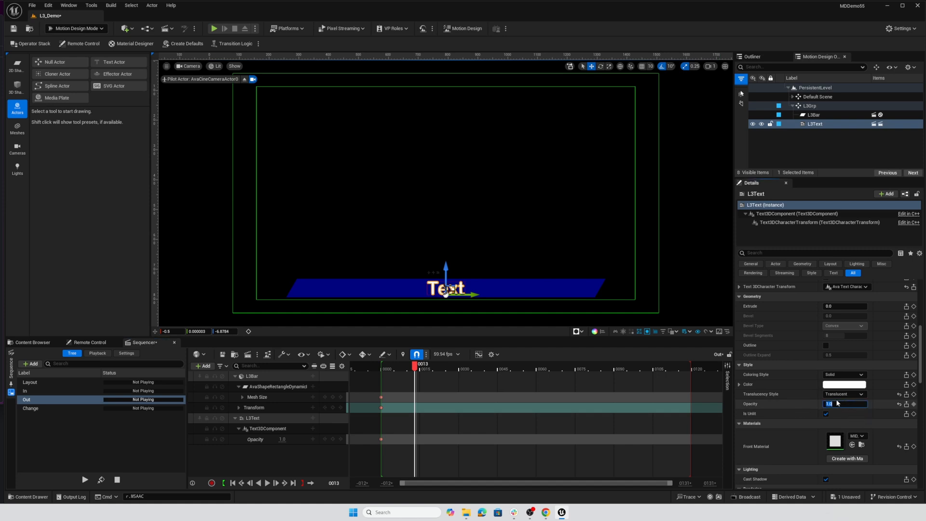
text(0)
key(Return)
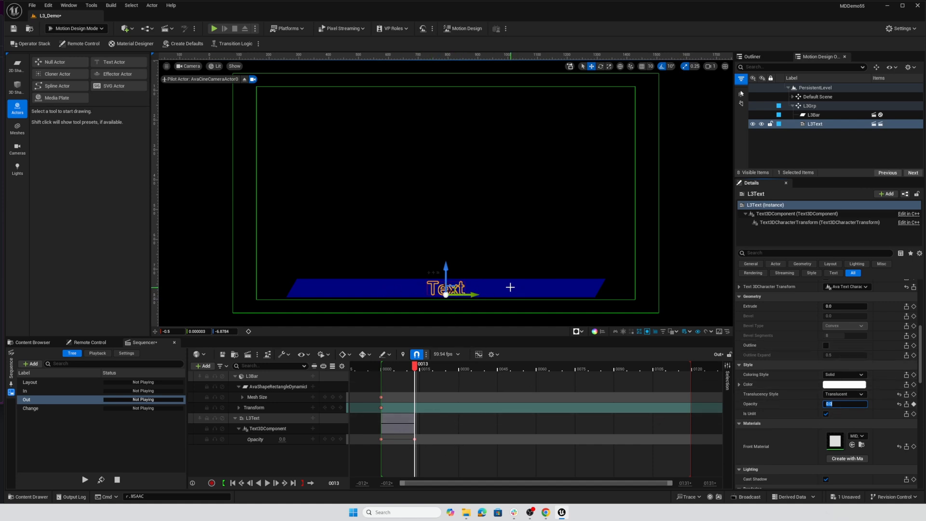
Key L3Bar's unchanged mesh size and location at frame 13 of the Out sequence
click(509, 287)
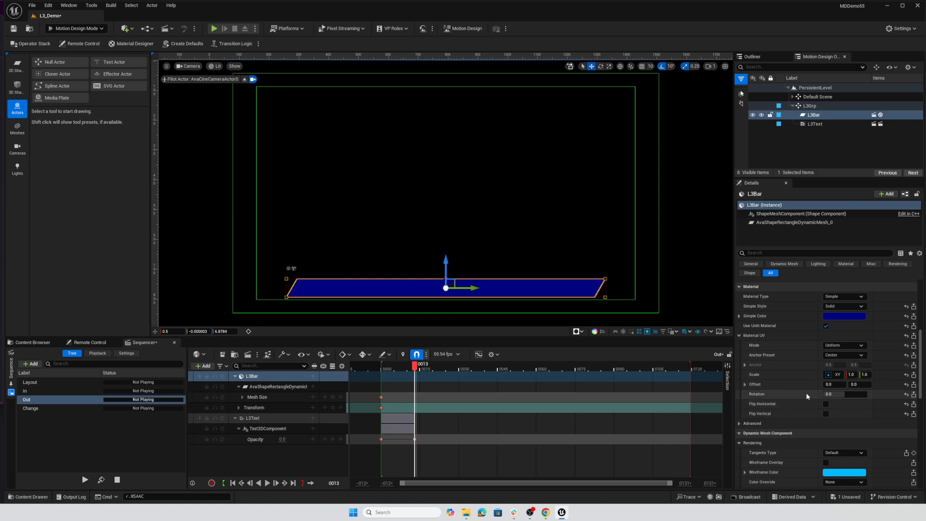
scroll(823, 366, up, 5)
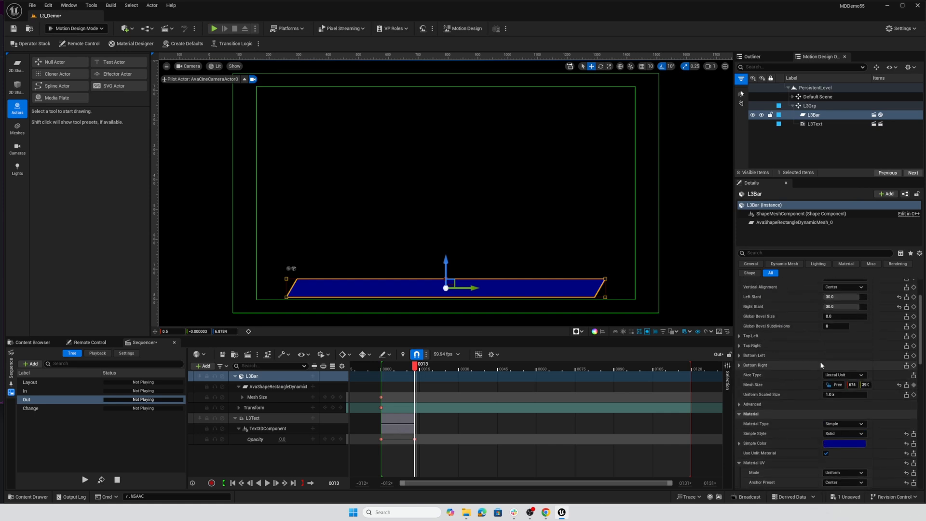
click(914, 385)
scroll(875, 368, up, 3)
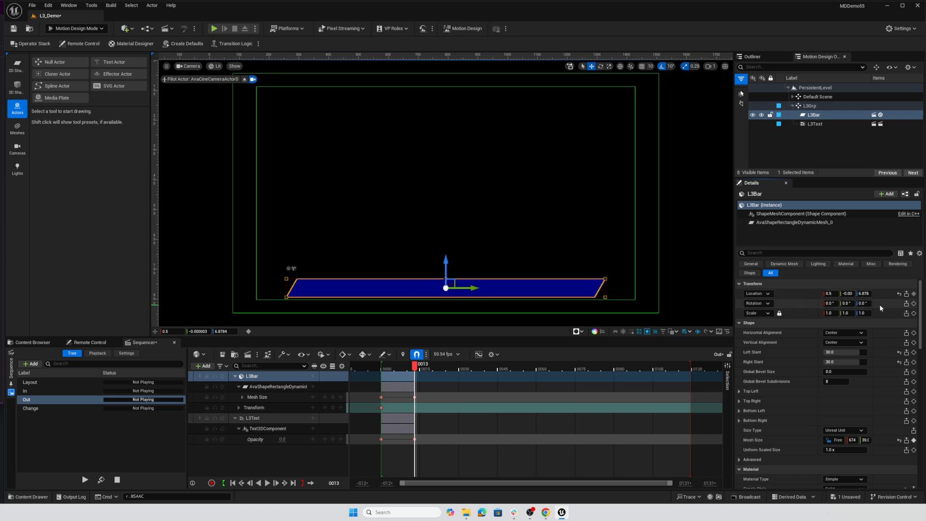
click(914, 293)
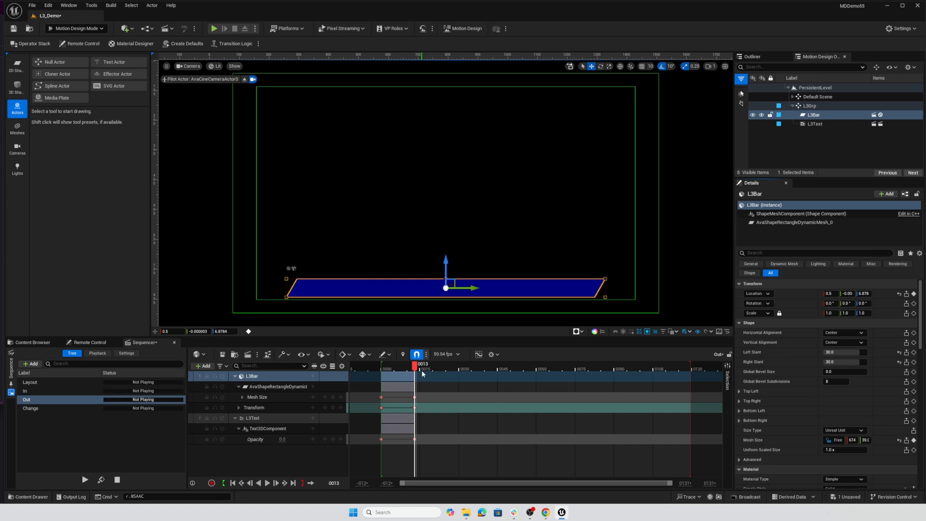
Key L3Bar's mesh size with a width of 50 at frame 28 of the Out sequence
drag(415, 369, 453, 369)
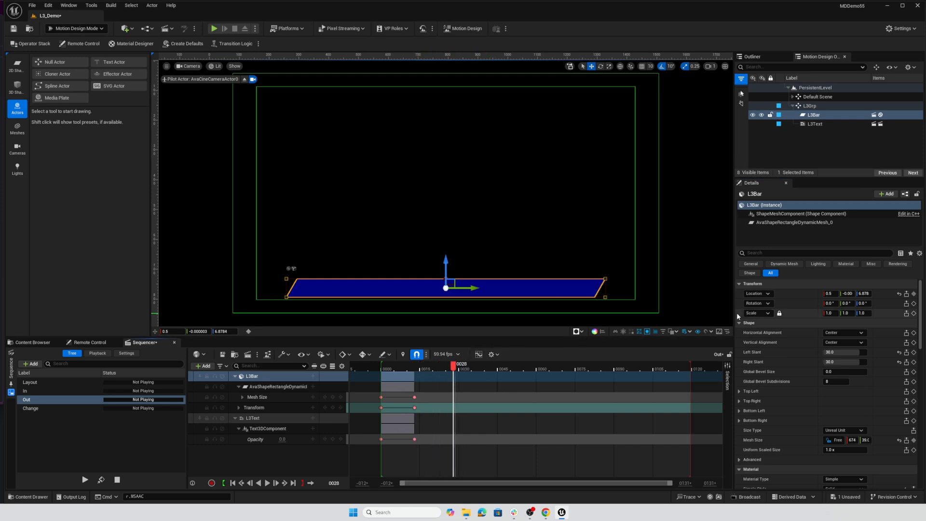
drag(850, 440, 818, 440)
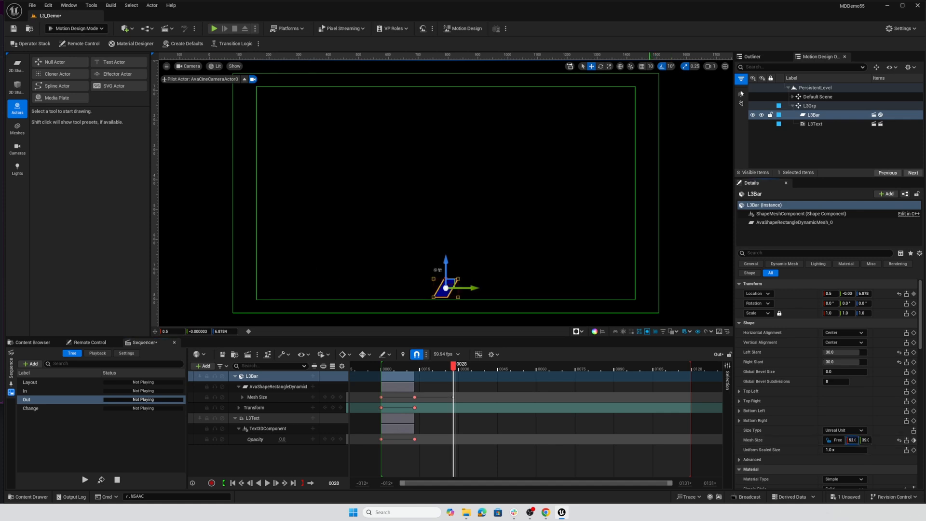
click(856, 440)
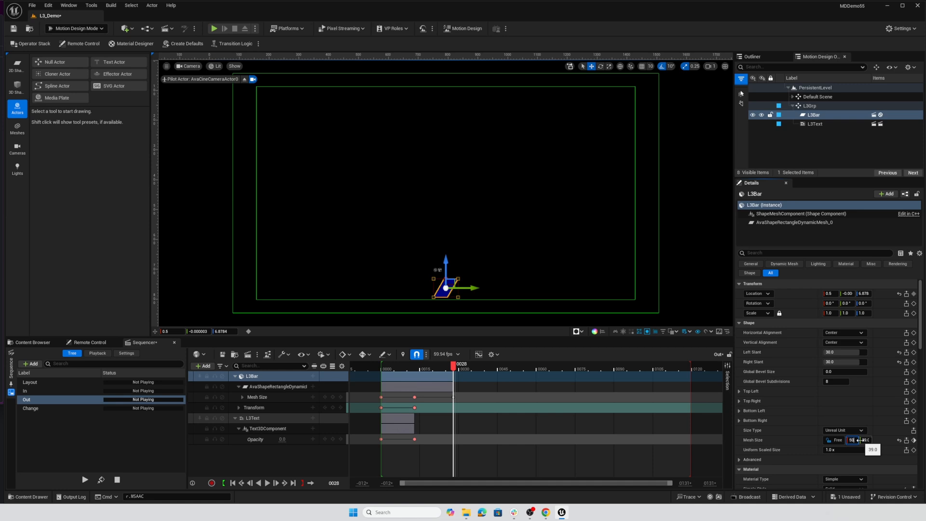
text(50)
key(Return)
Move L3Bar off-screen to a Y location of about -612 and key its location and mesh size at frame 28 of the Out sequence
drag(471, 290, 203, 287)
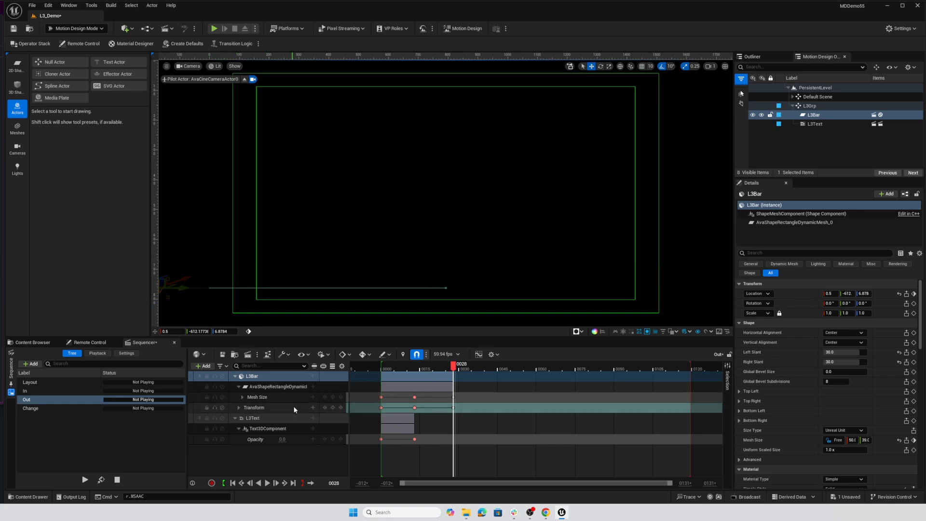
click(240, 408)
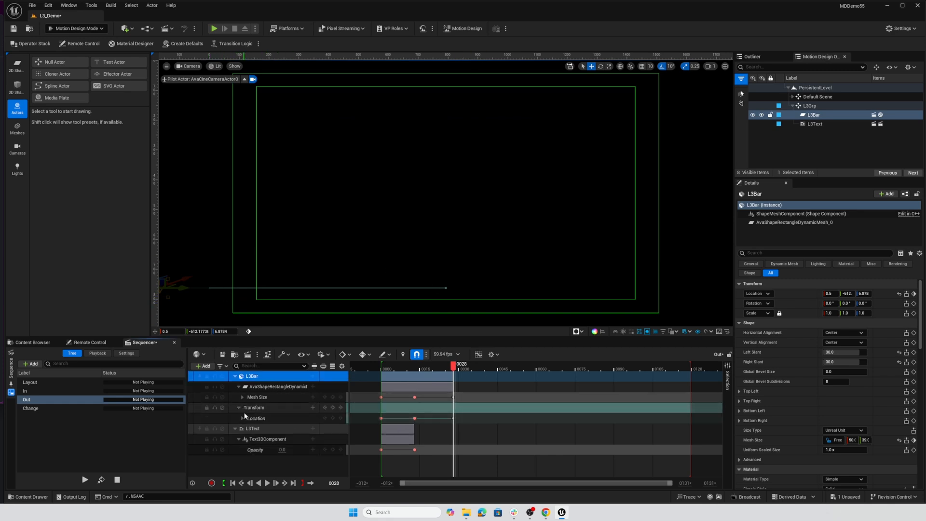
click(242, 418)
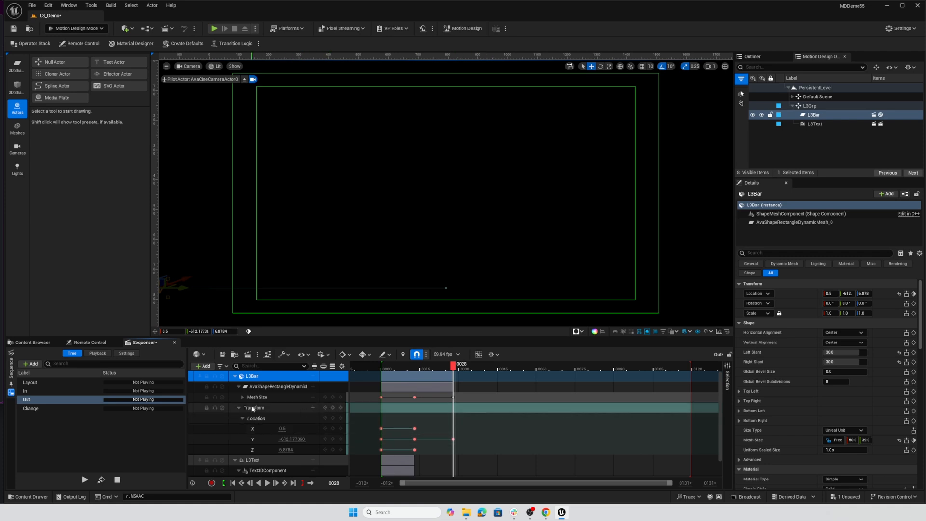
click(333, 408)
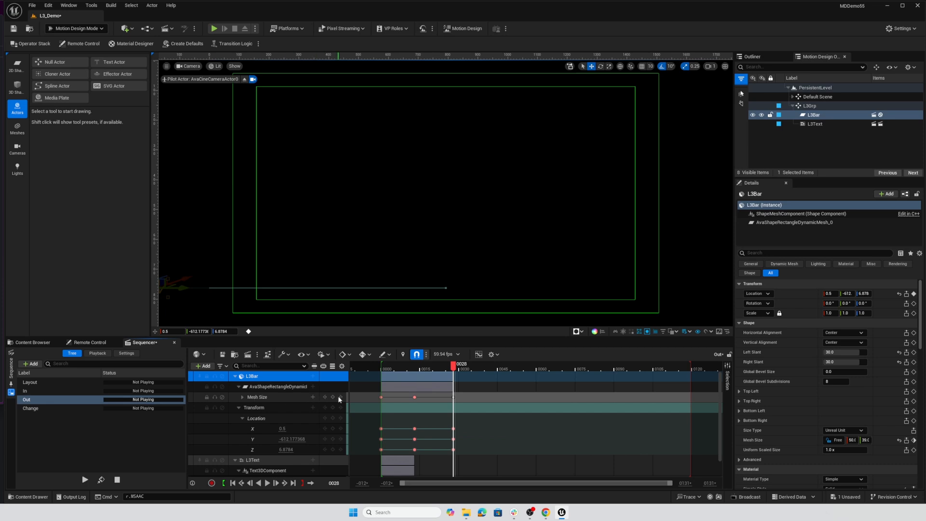
click(341, 398)
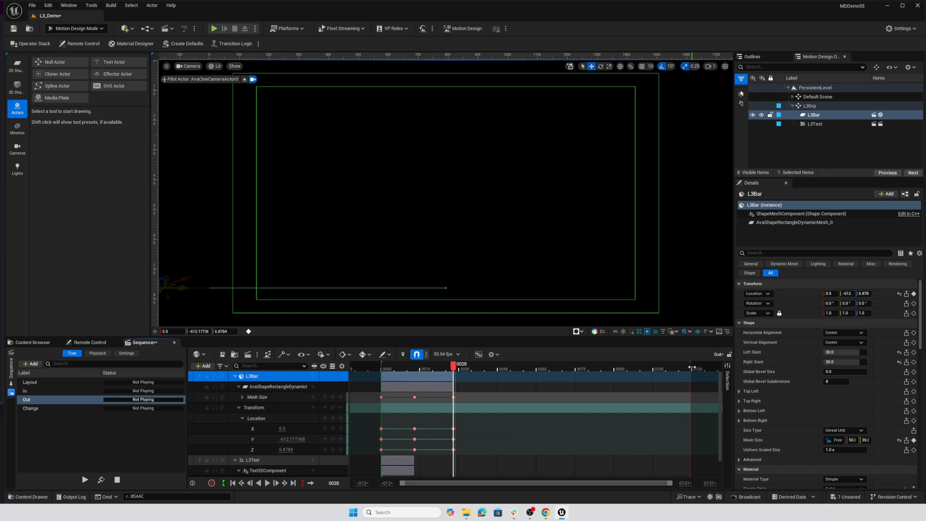
Trim the Out sequence's end to about frame 30 and preview the Out and Change sequences
drag(692, 368, 462, 375)
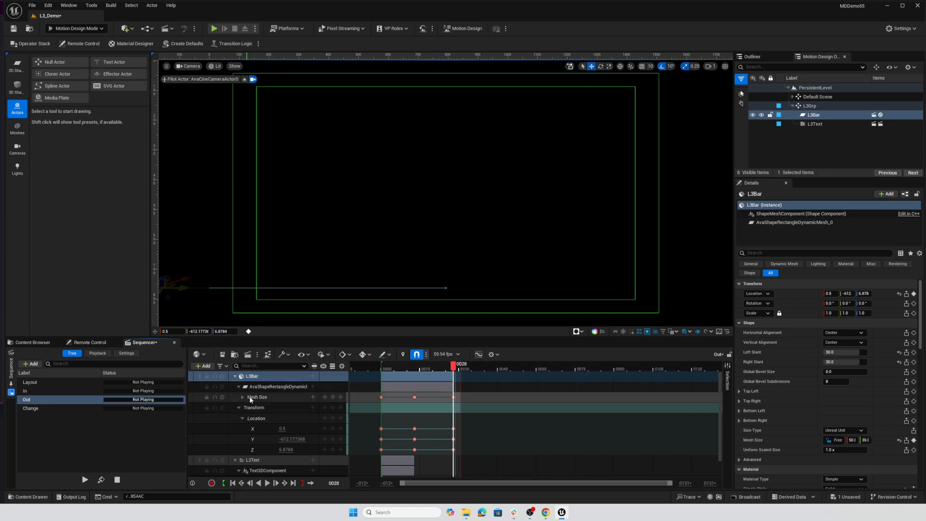
click(232, 483)
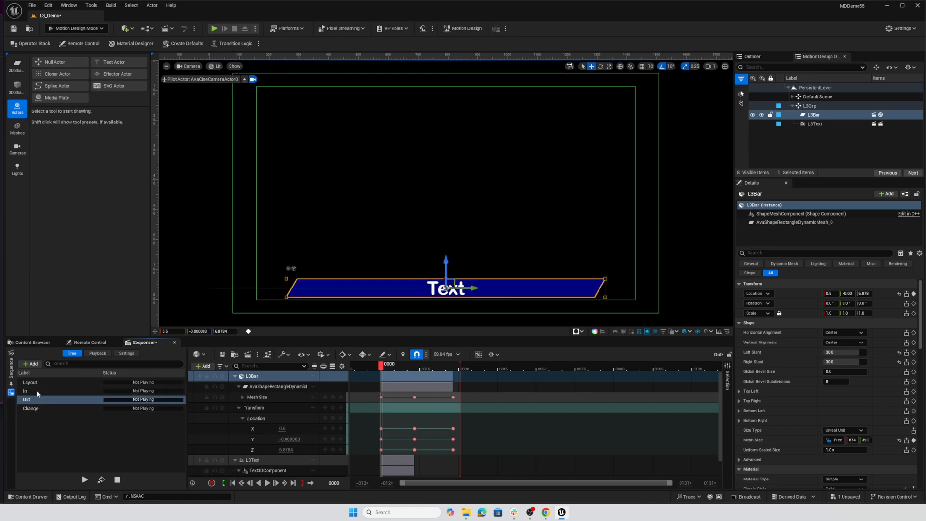
click(84, 479)
click(38, 409)
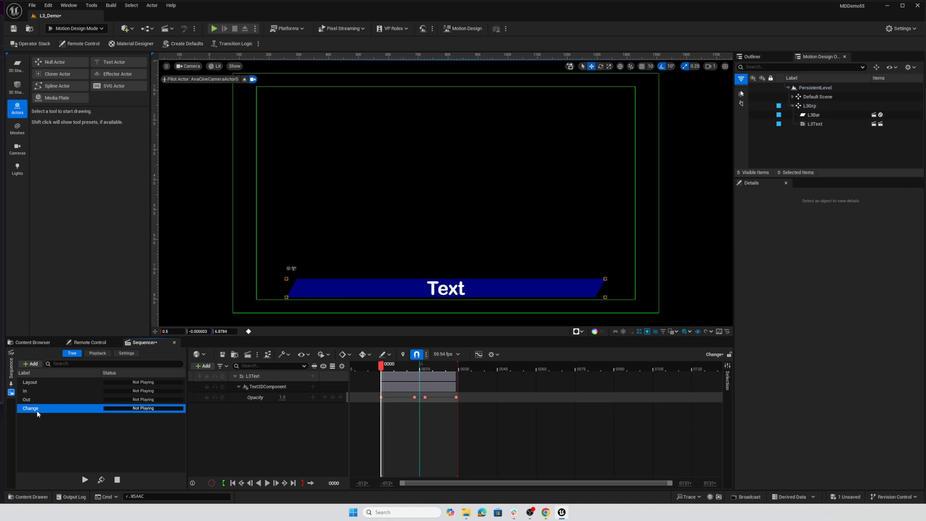
click(85, 479)
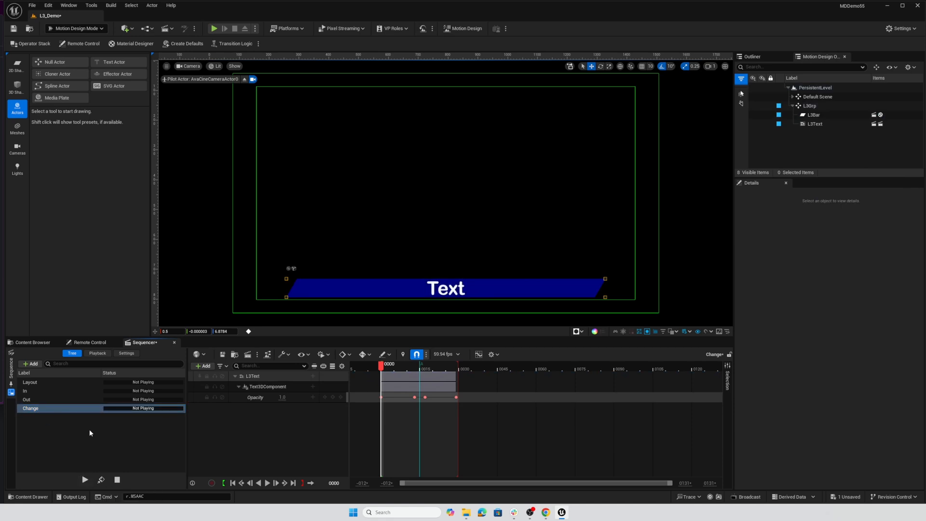
Key L3Text's opacity of 1.0 at frame 44 of the In sequence
click(45, 392)
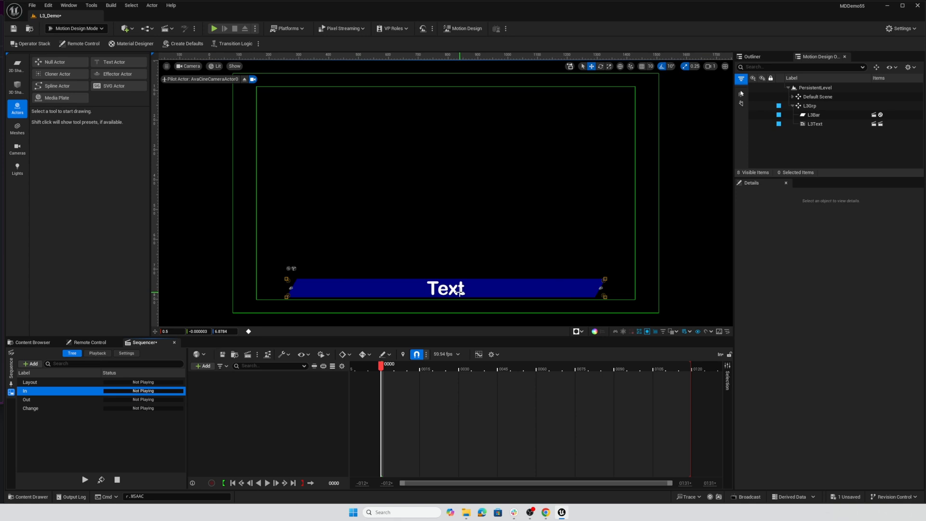
drag(384, 372, 496, 373)
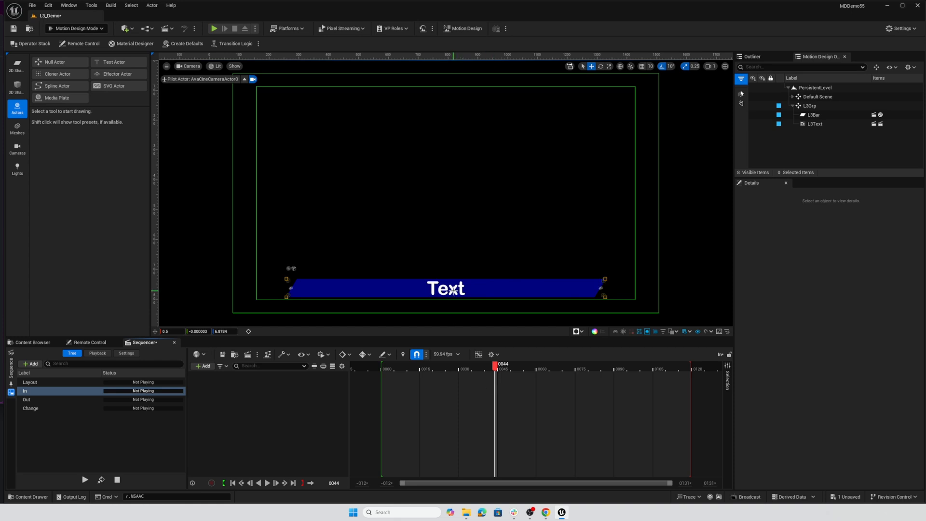
click(448, 290)
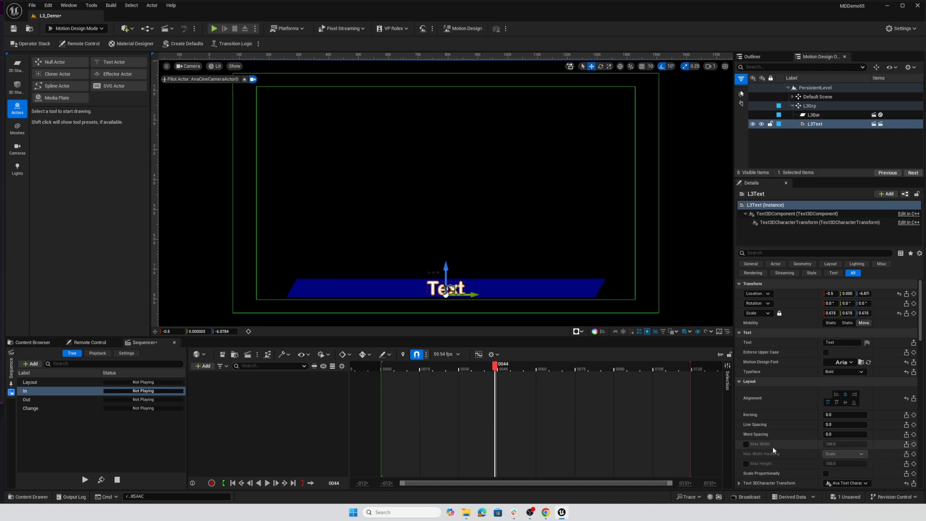
scroll(814, 445, down, 8)
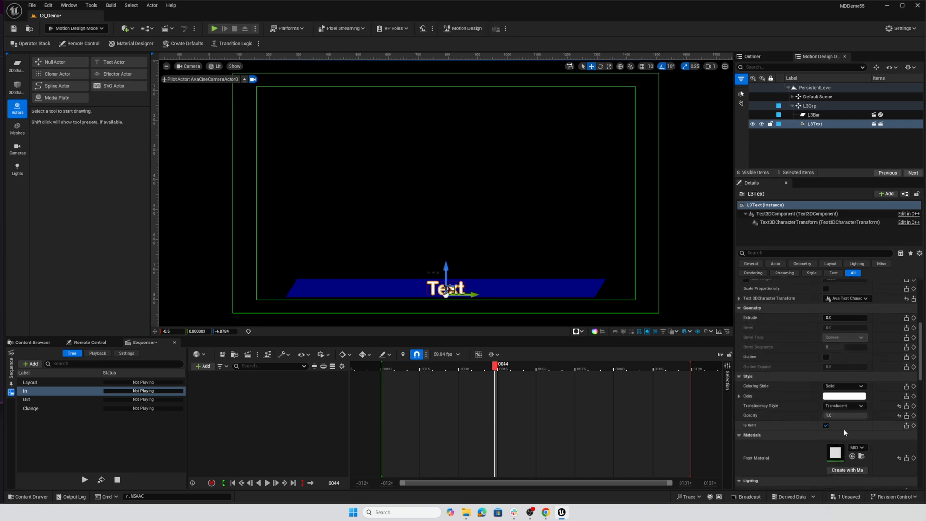
click(914, 416)
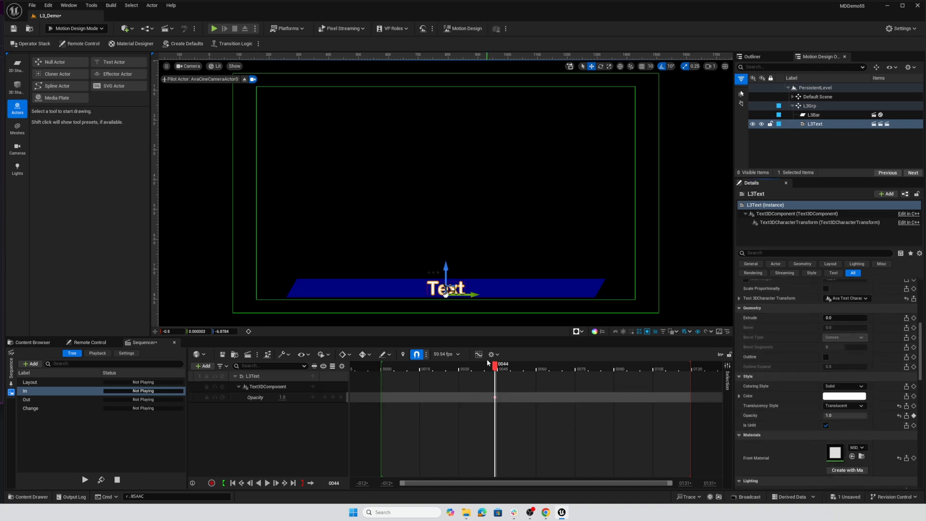
Key L3Bar's full mesh size and on-screen location at frame 44 of the In sequence
click(483, 293)
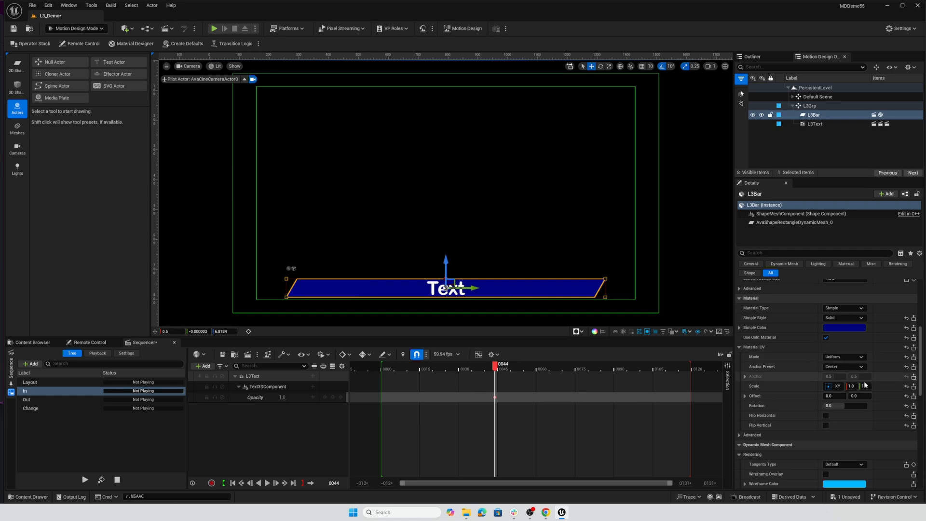
scroll(752, 376, up, 4)
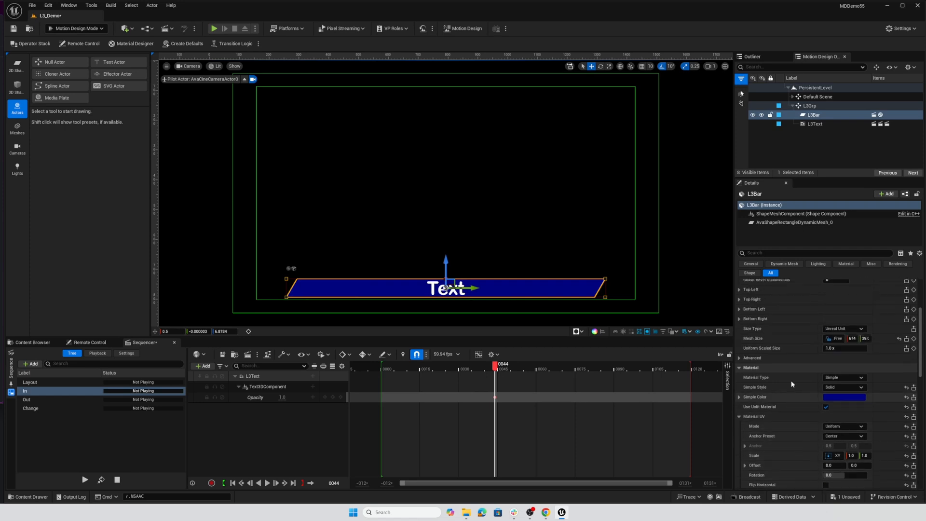
click(913, 361)
scroll(836, 356, up, 3)
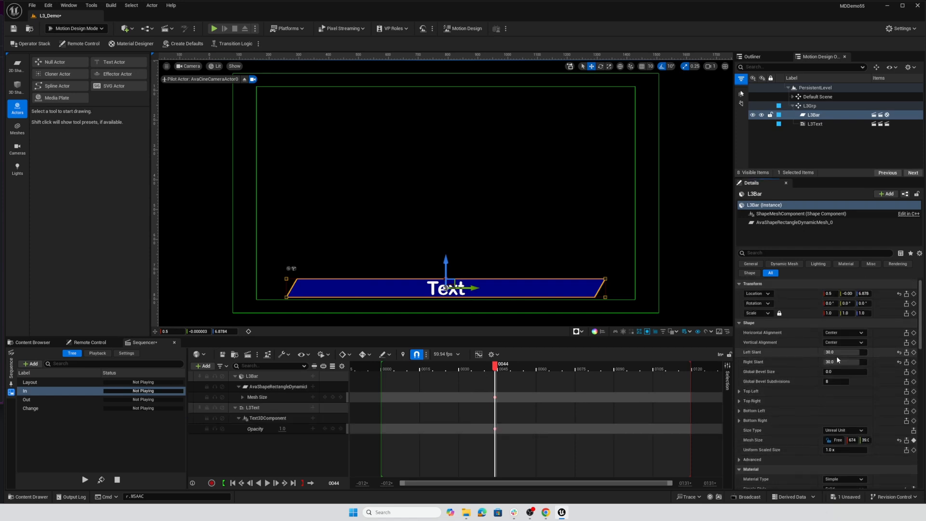
click(914, 293)
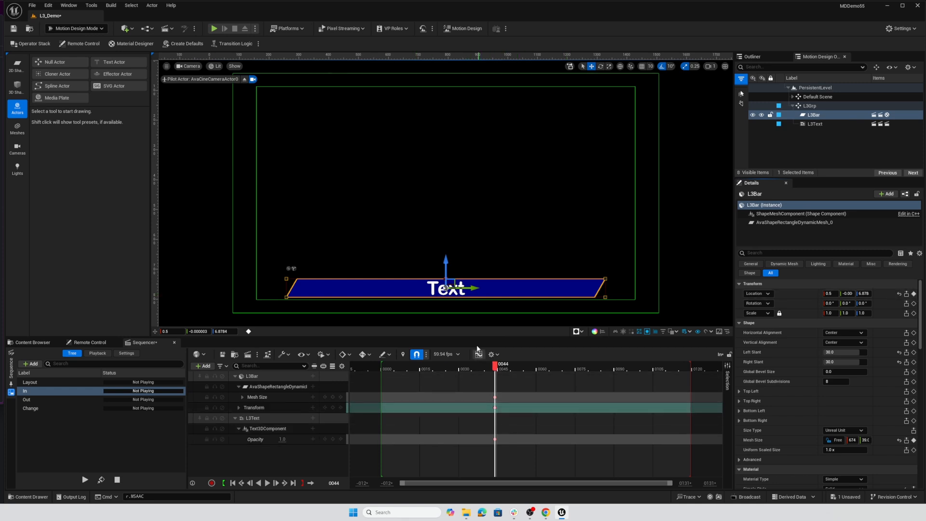
At frame 30 of the In sequence, key L3Text's opacity at 0 and L3Bar's unchanged mesh size and location
drag(496, 367, 461, 370)
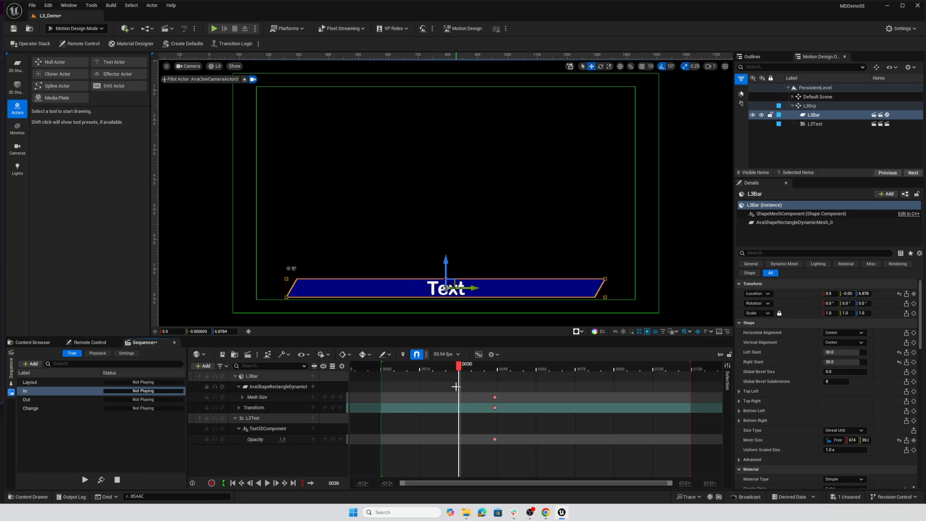
click(282, 439)
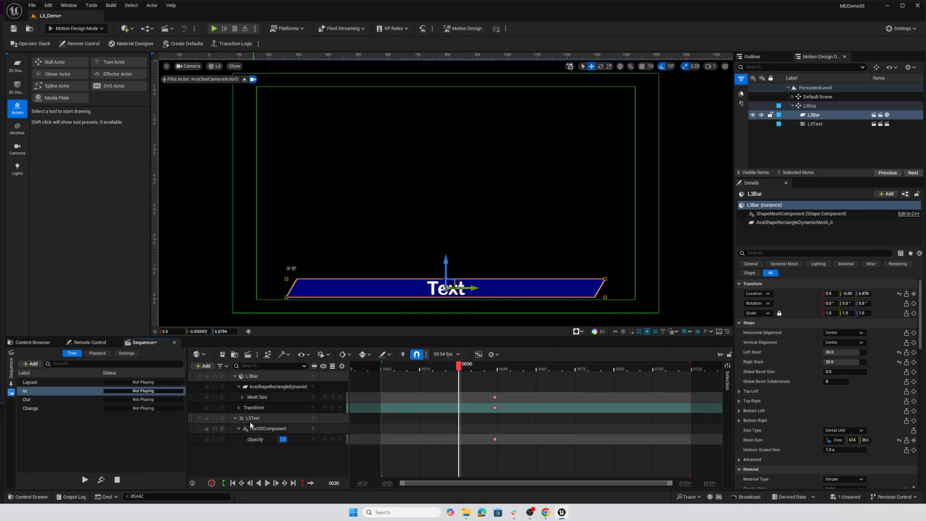
text(0)
key(Return)
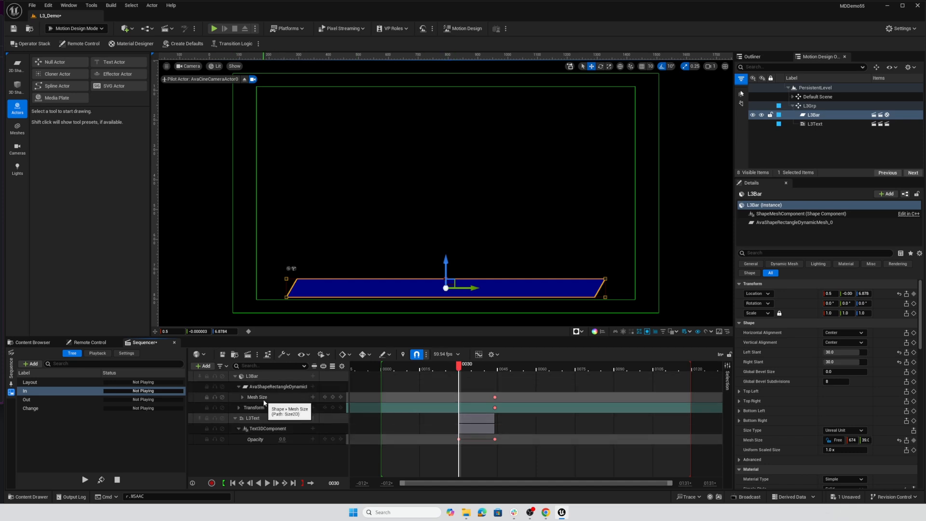
click(333, 397)
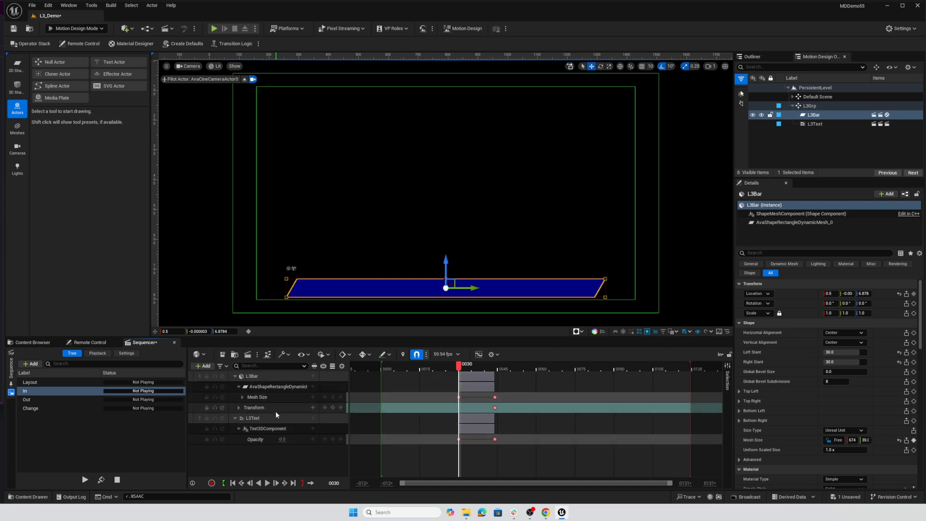
click(332, 408)
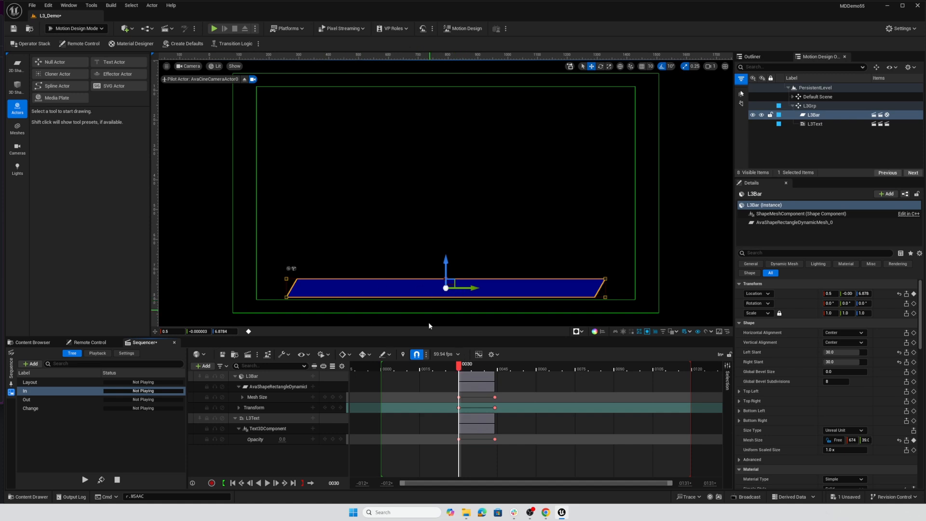
Key L3Bar's mesh size with a width of 50 and its unchanged location at frame 18 of the In sequence
drag(461, 368, 429, 373)
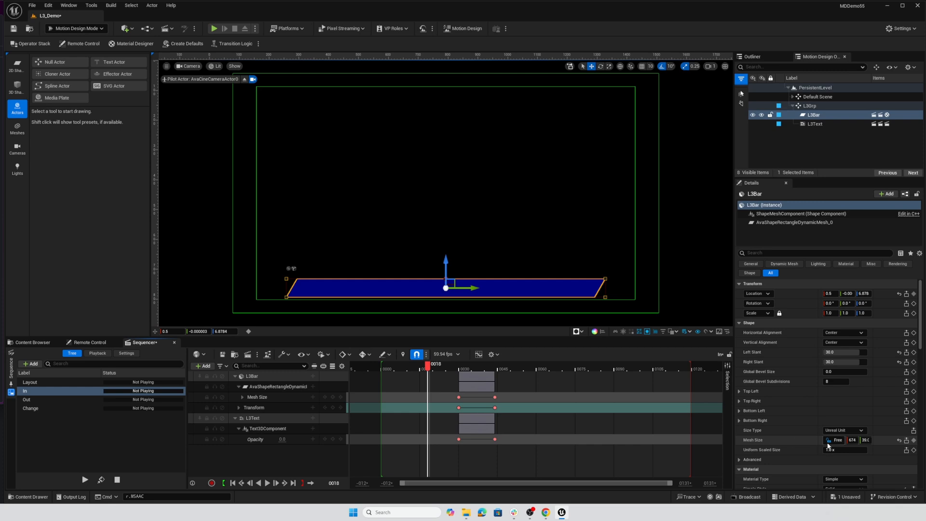
click(852, 440)
text(269)
key(Return)
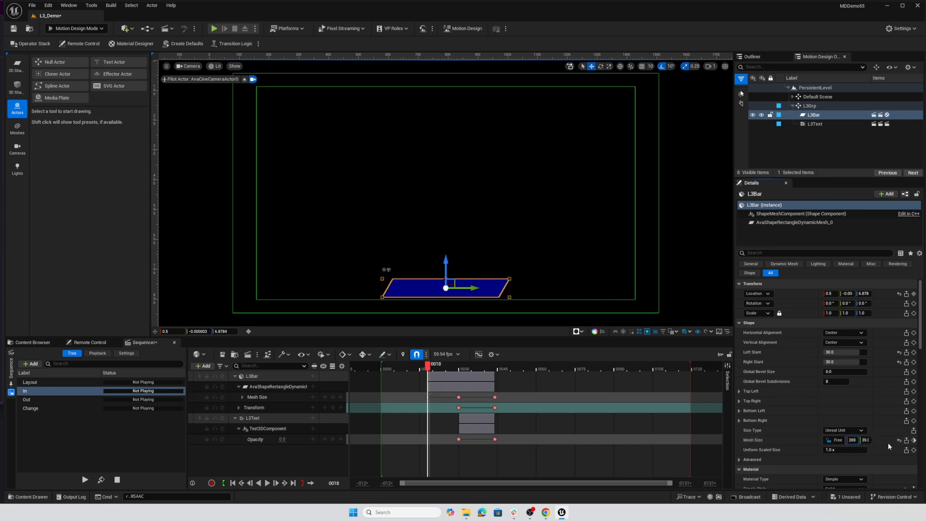
click(858, 441)
text(50)
key(Return)
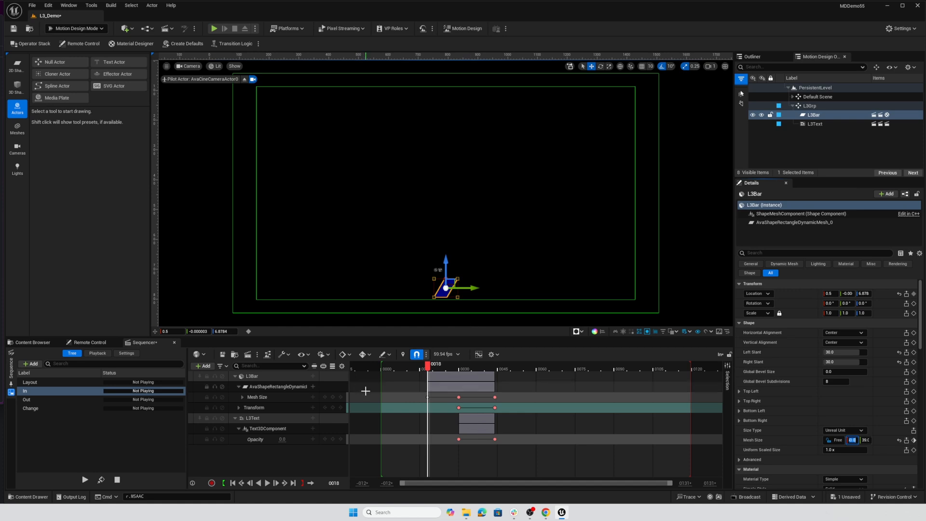
click(333, 397)
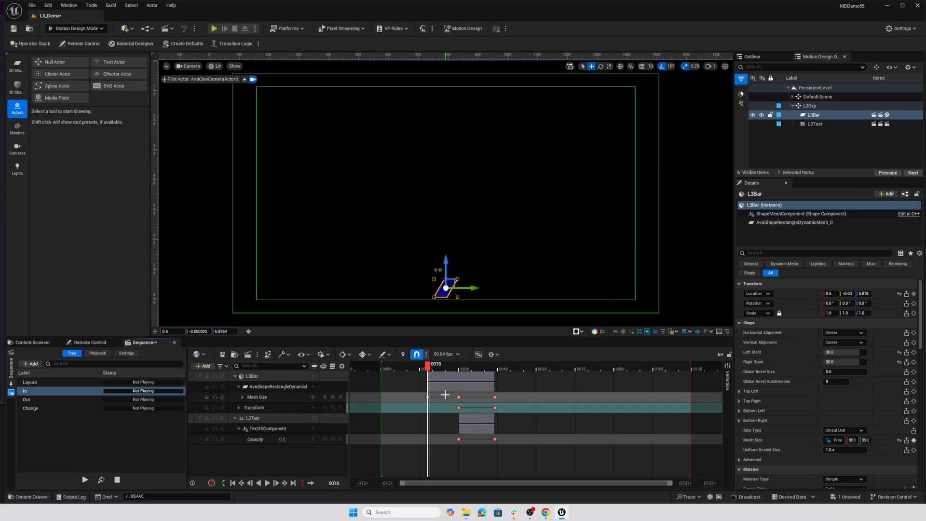
click(333, 408)
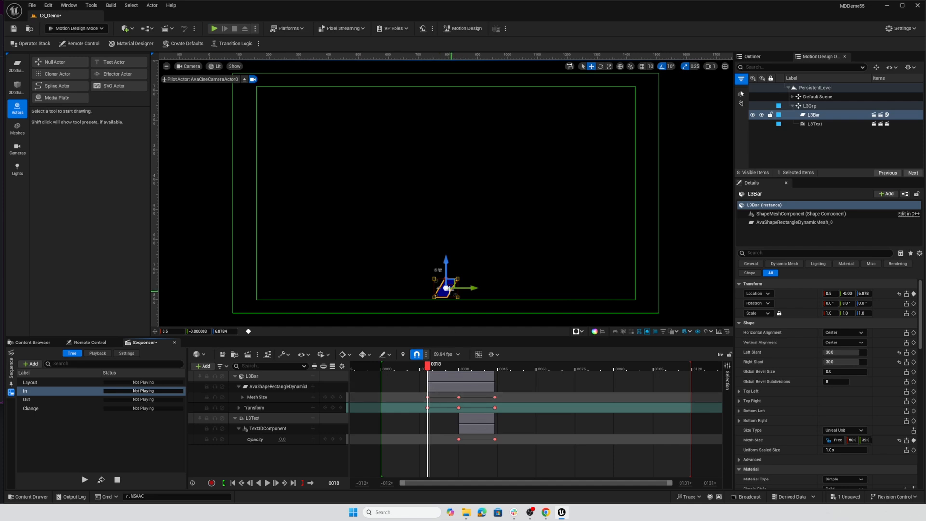
Lower L3Bar below the visible frame to a Z location of about -139, keyed at frame 1 of the In sequence
drag(427, 365, 386, 367)
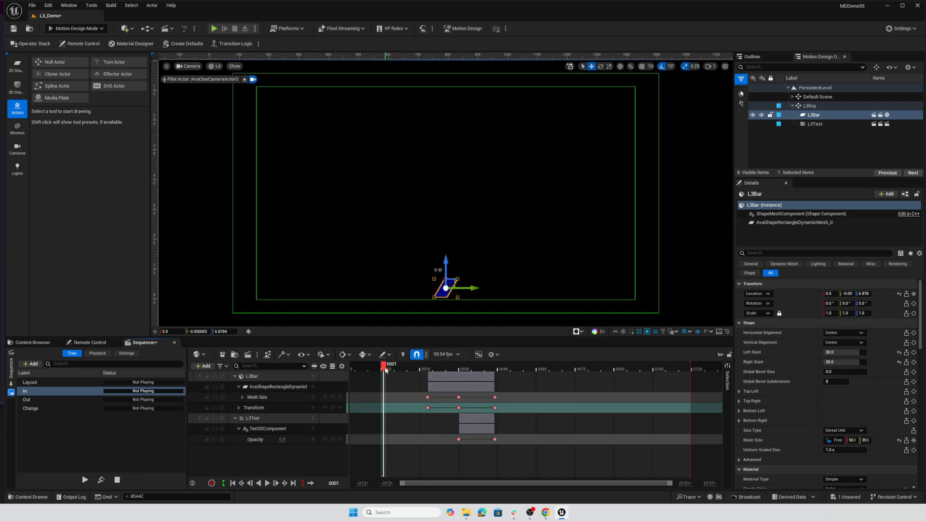
drag(446, 261, 437, 319)
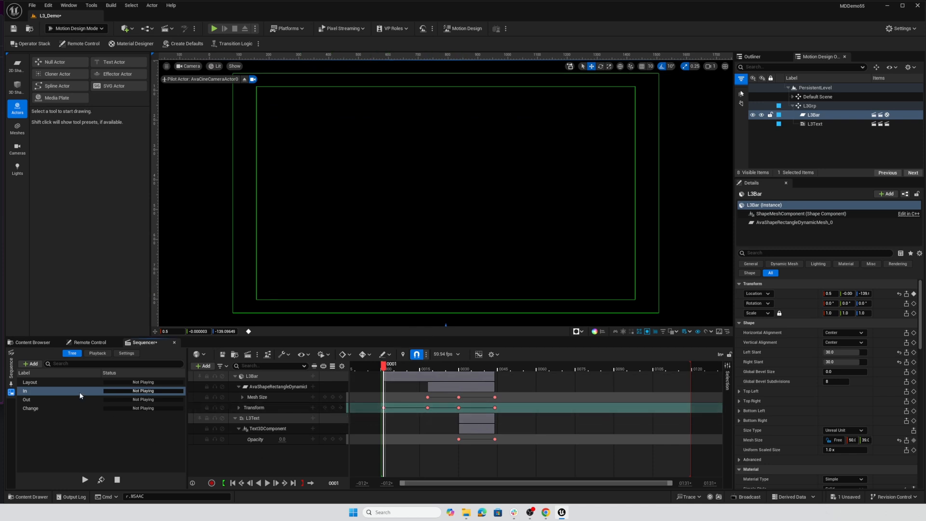
Play the In sequence and the Change sequence to preview the bar and text animation
click(85, 480)
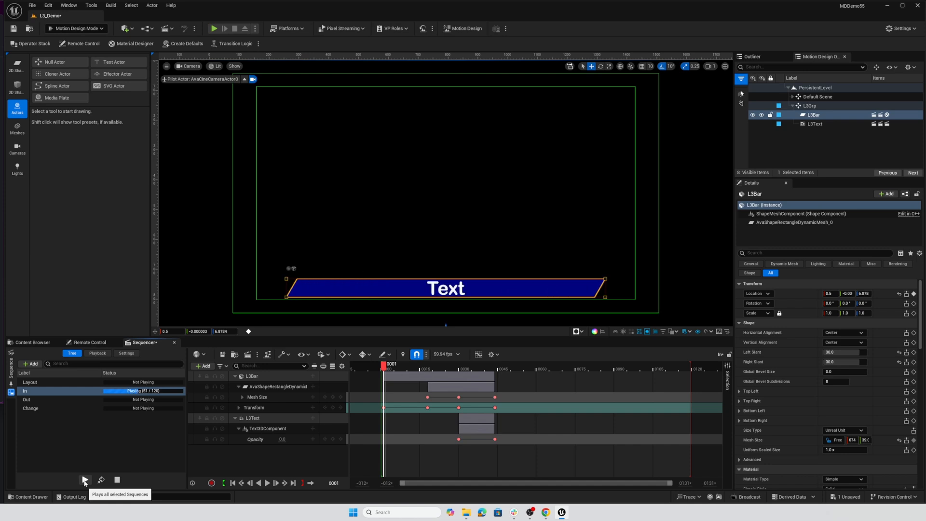
click(54, 400)
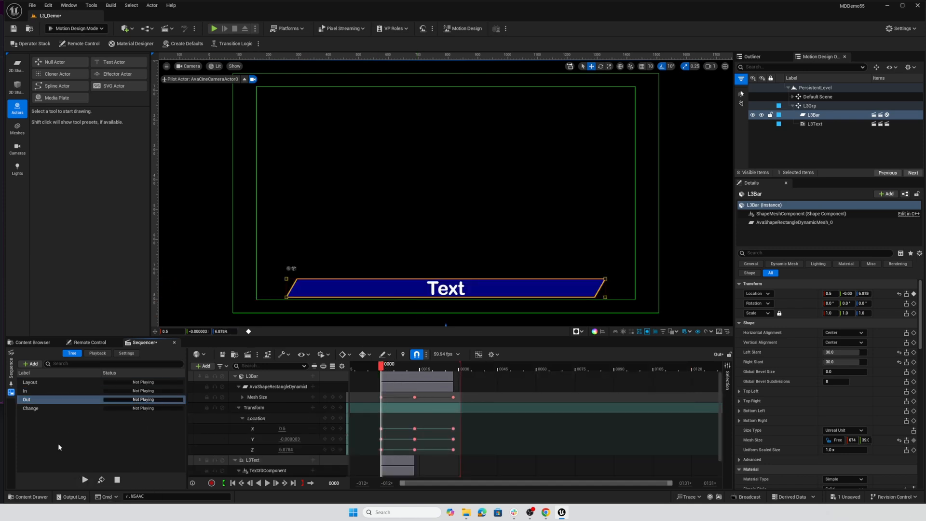
click(48, 409)
click(84, 480)
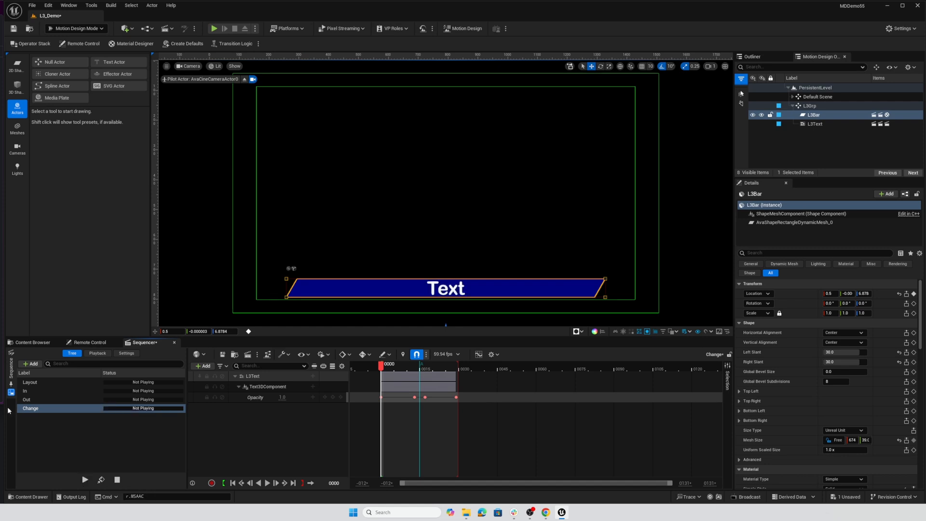
Trim the In sequence's end to about frame 45, just past its last keys
click(29, 391)
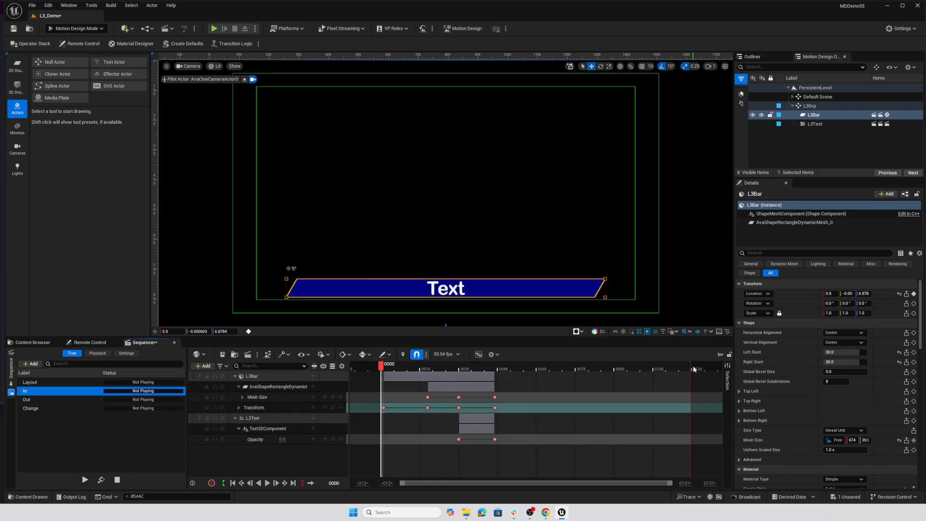
drag(694, 369, 500, 374)
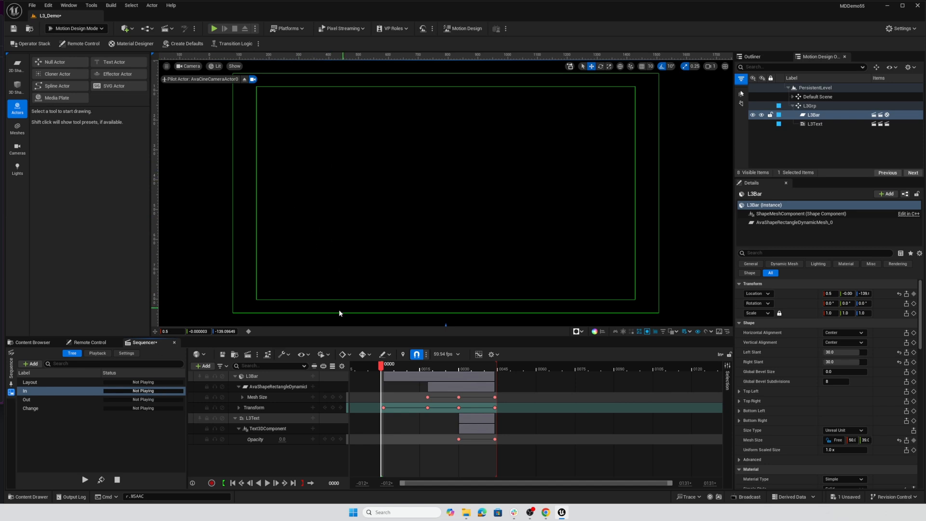
Display the Layout sequence's pose and create a Motion Design Tag Collection named MDT_LayerTags in the TL folder
click(53, 382)
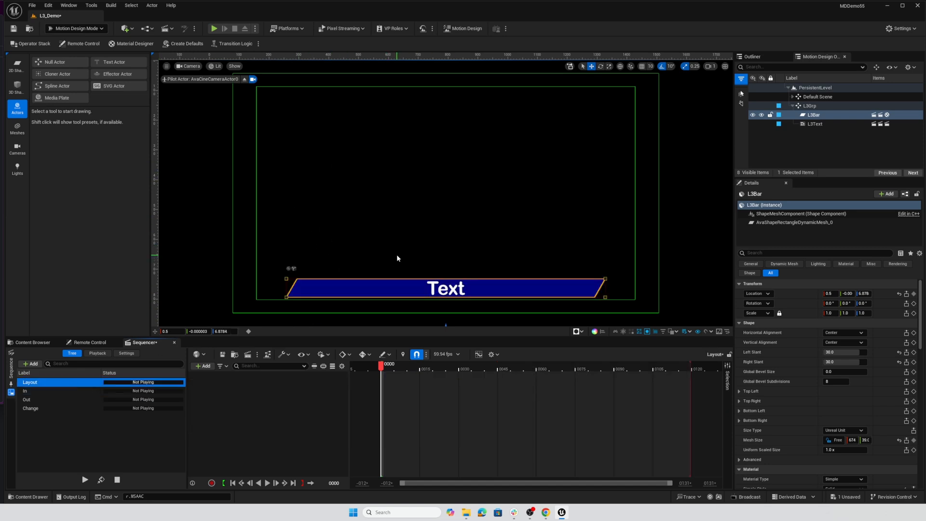
click(32, 342)
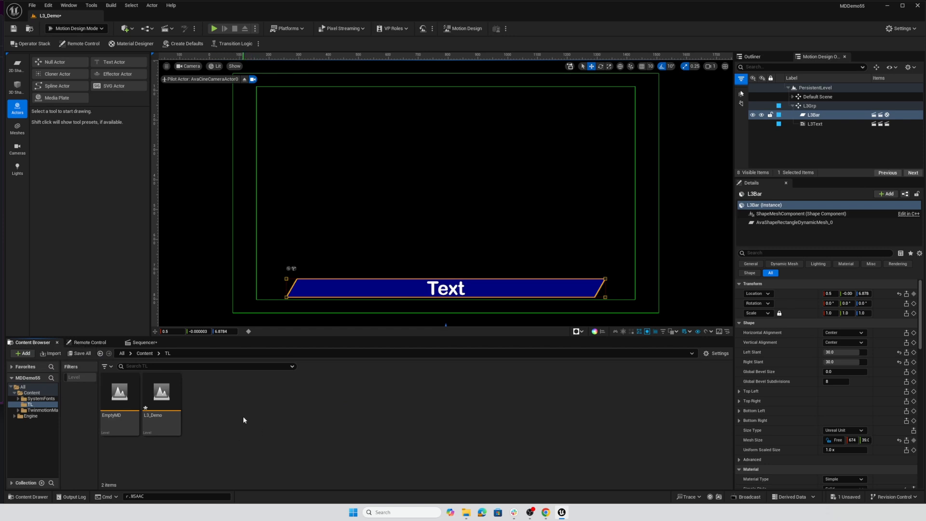
right_click(210, 403)
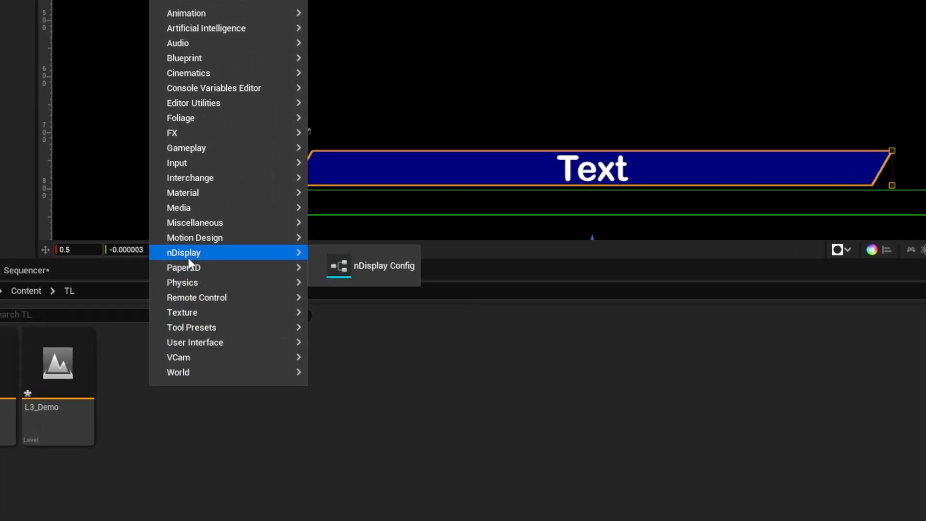
mouse_move(233, 323)
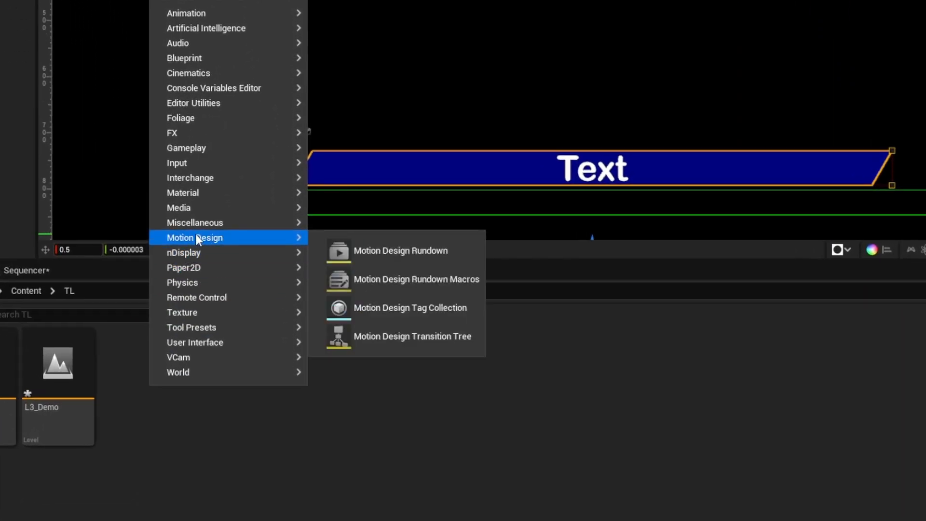
click(401, 311)
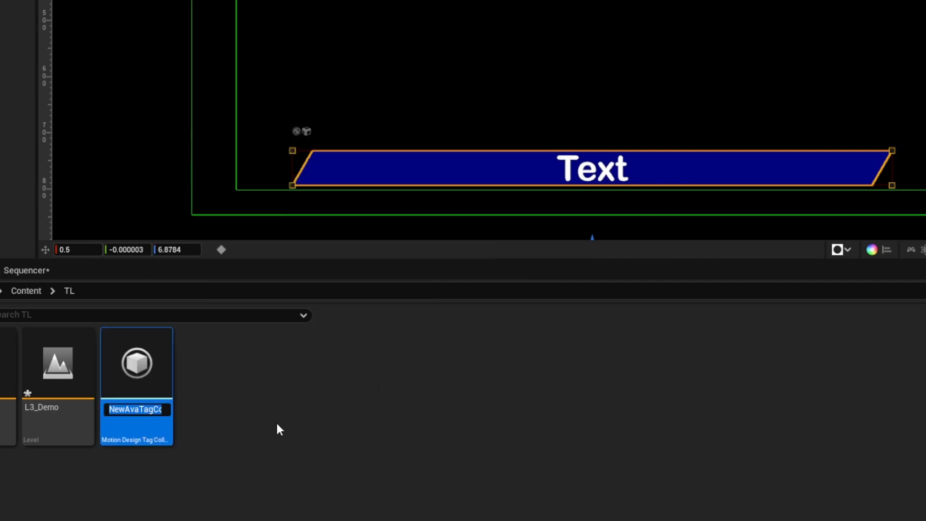
text(MDT)
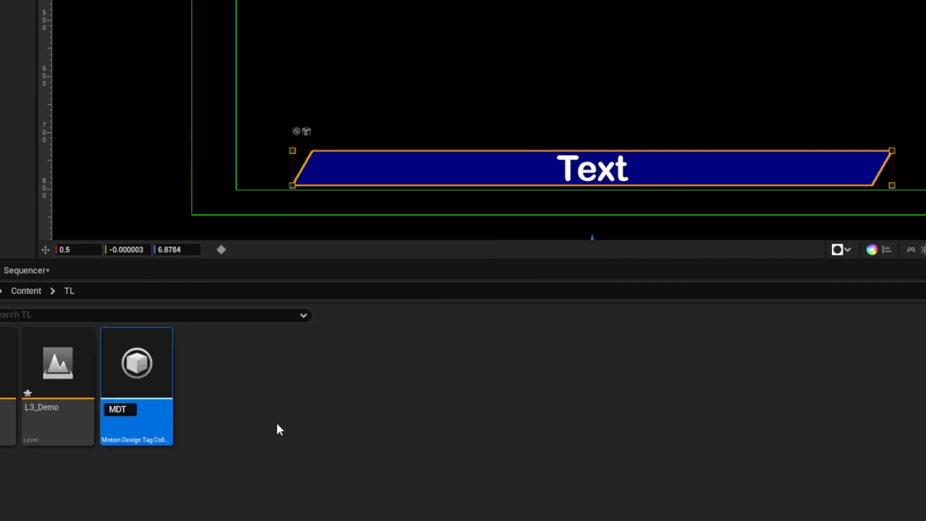
text(_LayerTags)
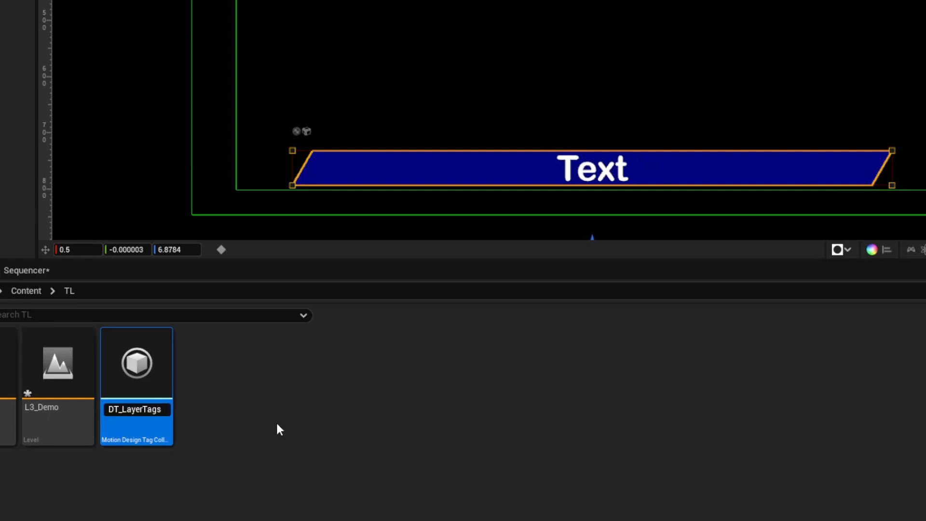
key(Return)
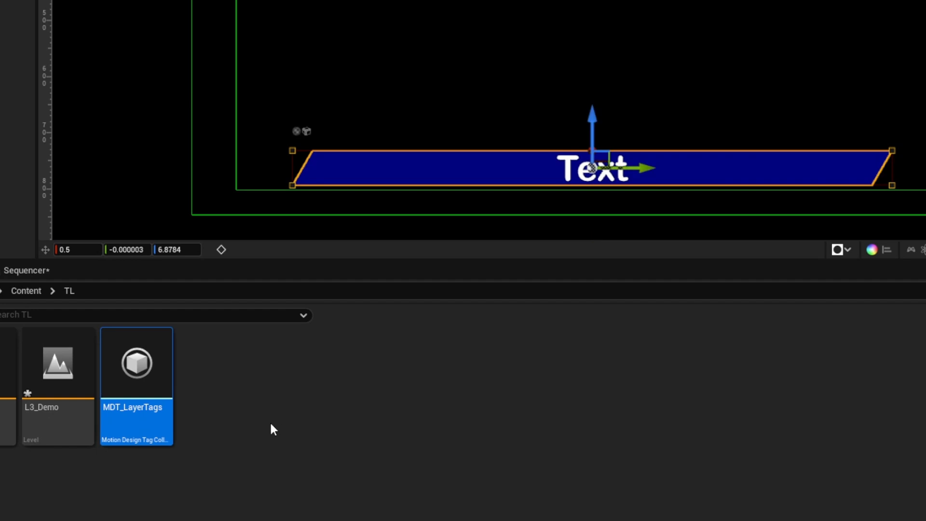
Add a tag named L3 to the MDT_LayerTags collection, save it and close its editor
double_click(137, 365)
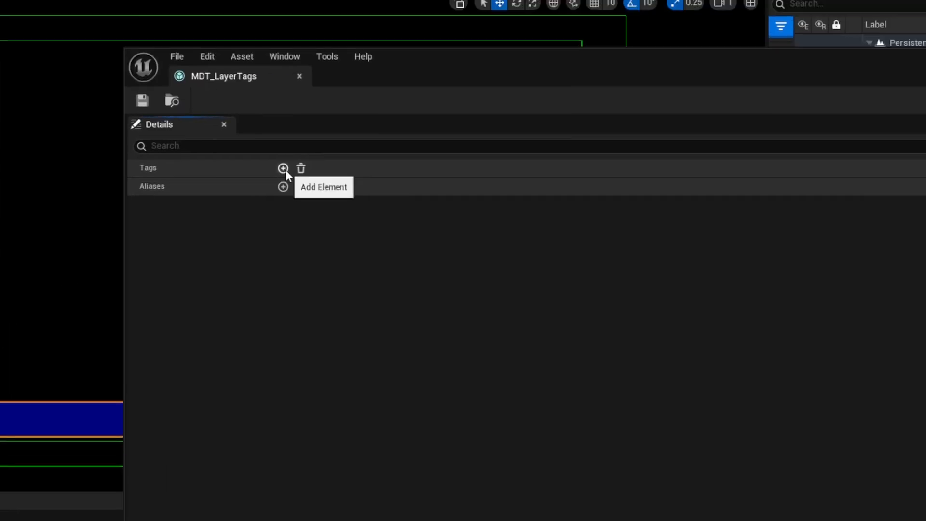
click(283, 168)
click(211, 186)
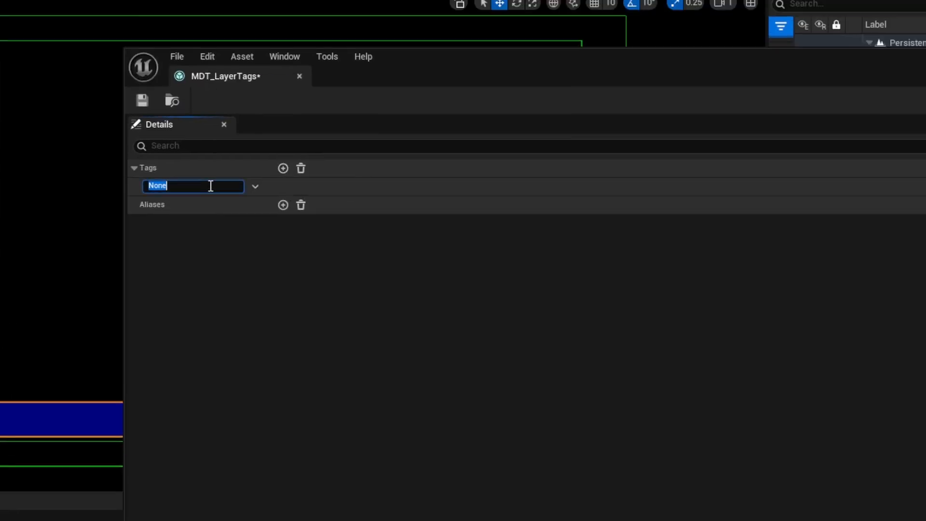
text(L3)
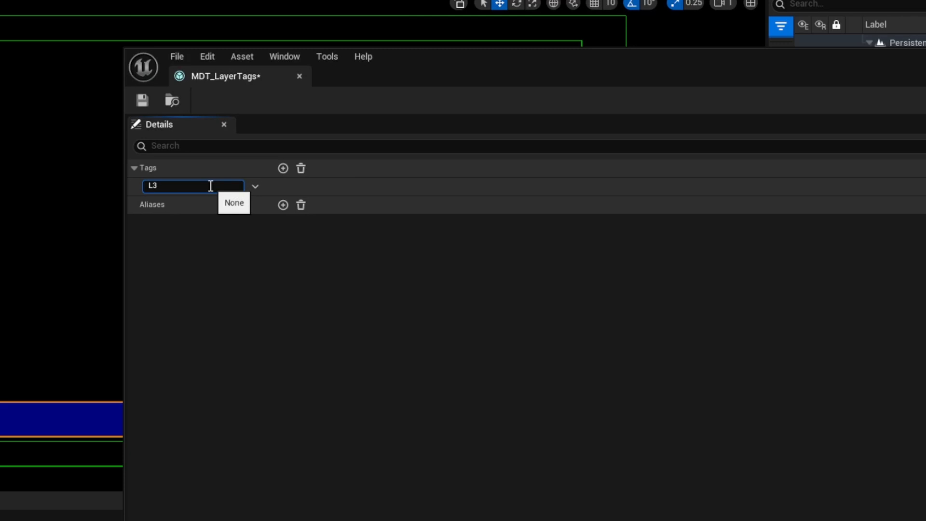
key(Return)
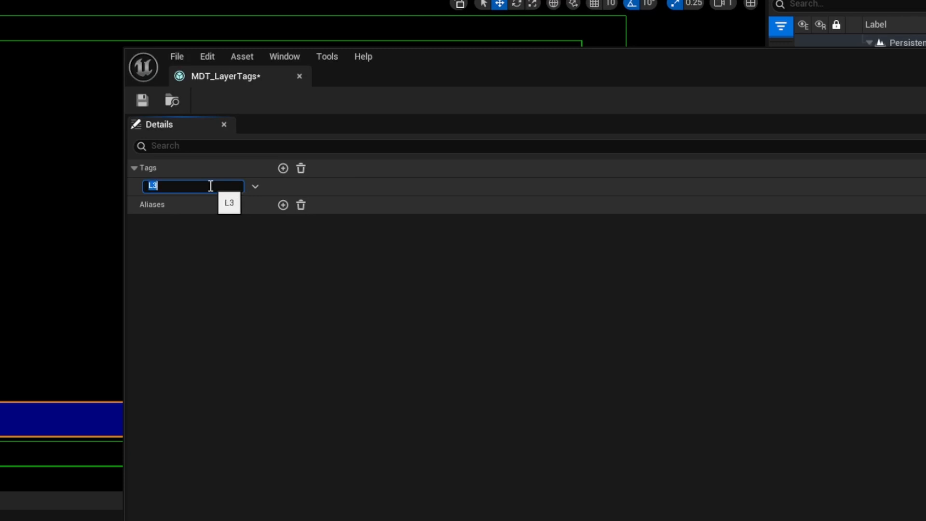
click(142, 101)
click(299, 76)
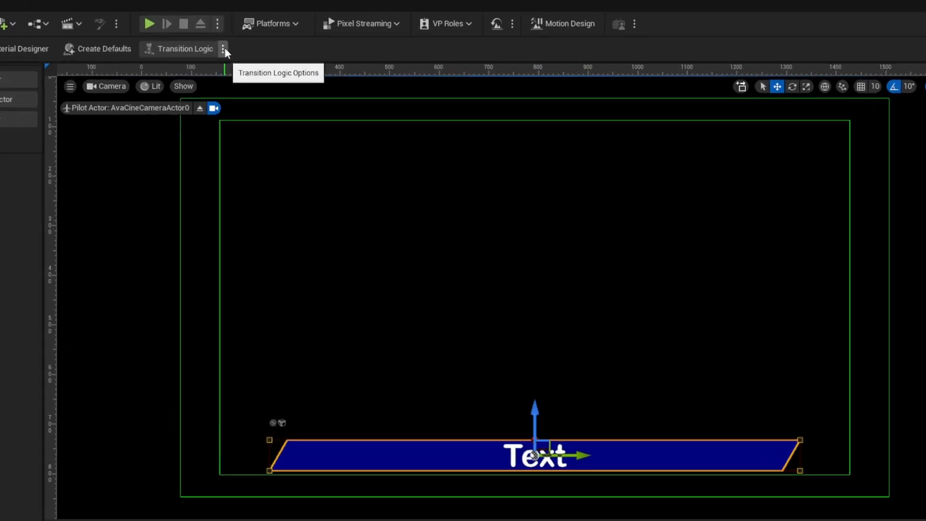
Assign the level's transition logic to layer L3 from MDT_LayerTags and enable the transition tree
click(258, 43)
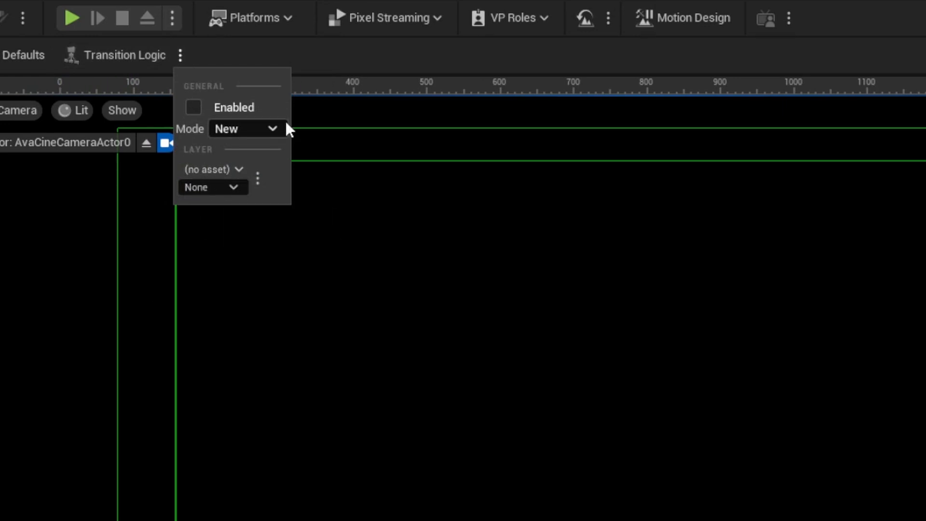
click(215, 170)
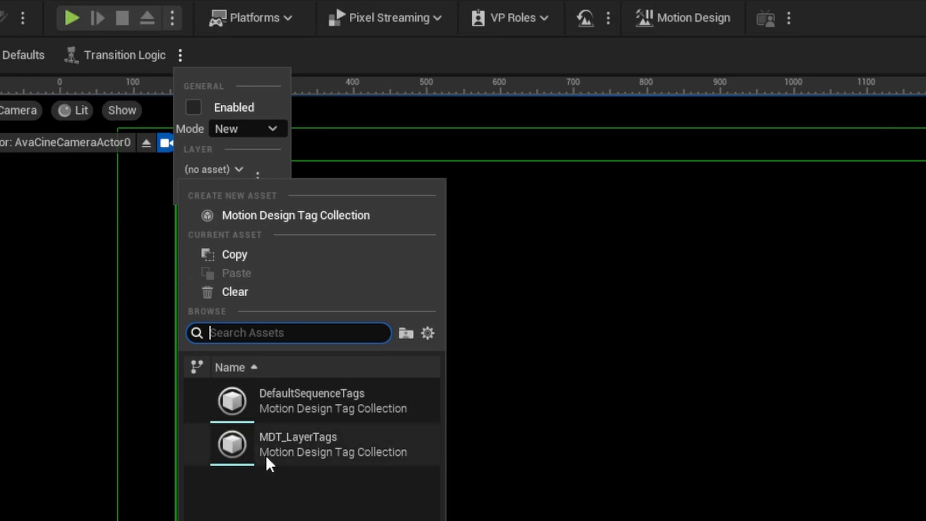
click(288, 457)
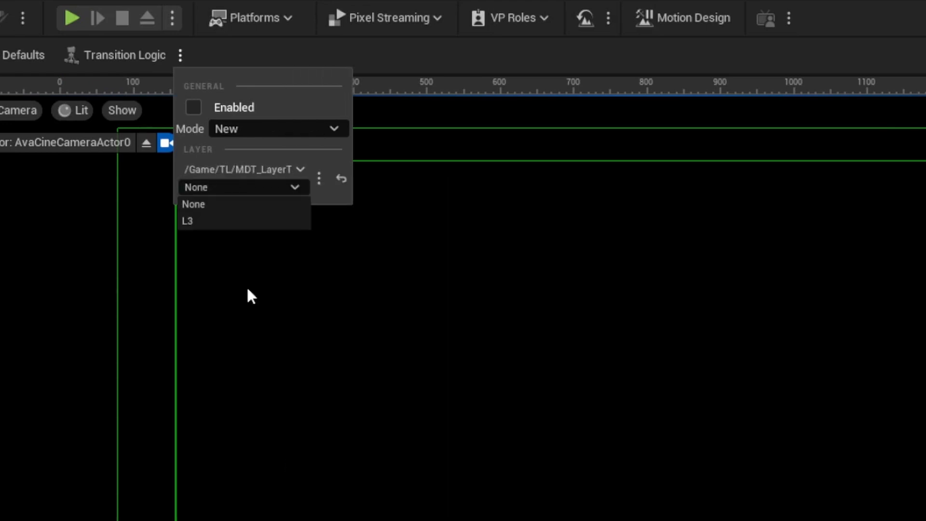
click(189, 219)
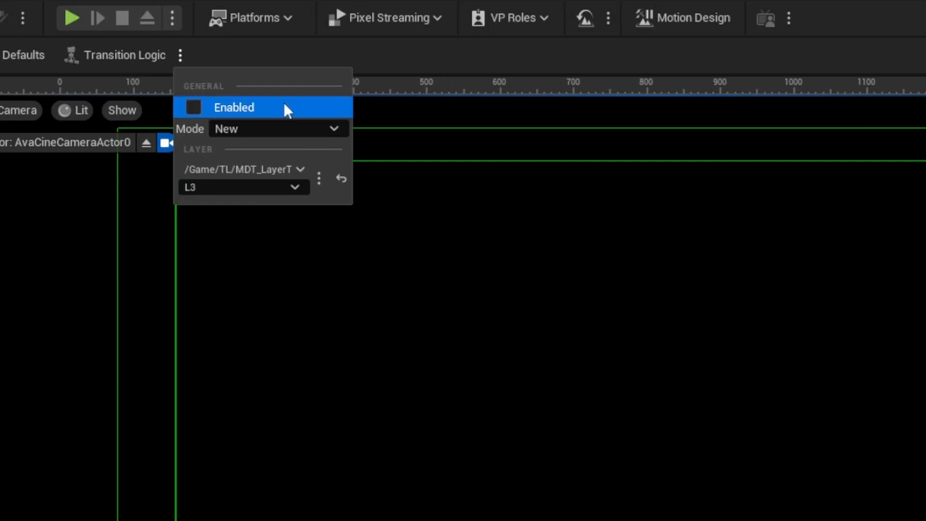
click(189, 107)
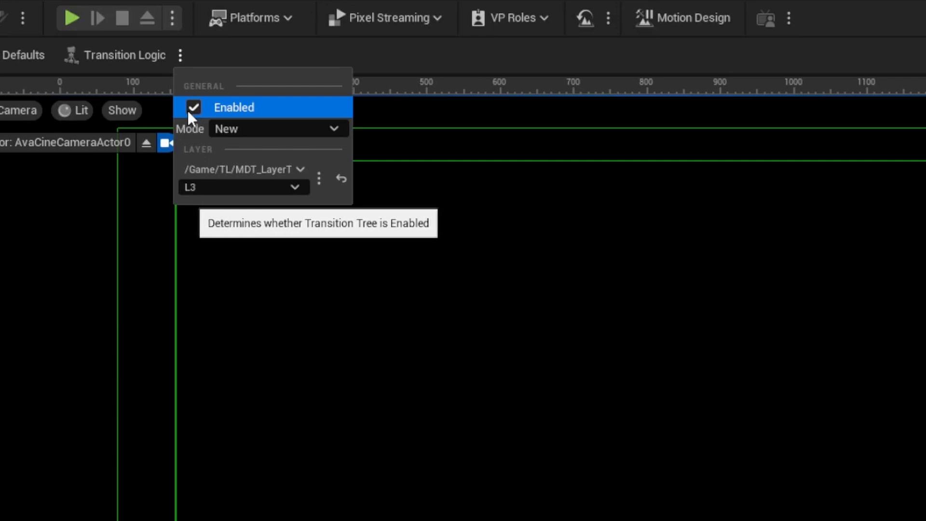
Open the transition tree and examine the same-scene branch's out and in states, including the play settings of both Change tasks
click(115, 57)
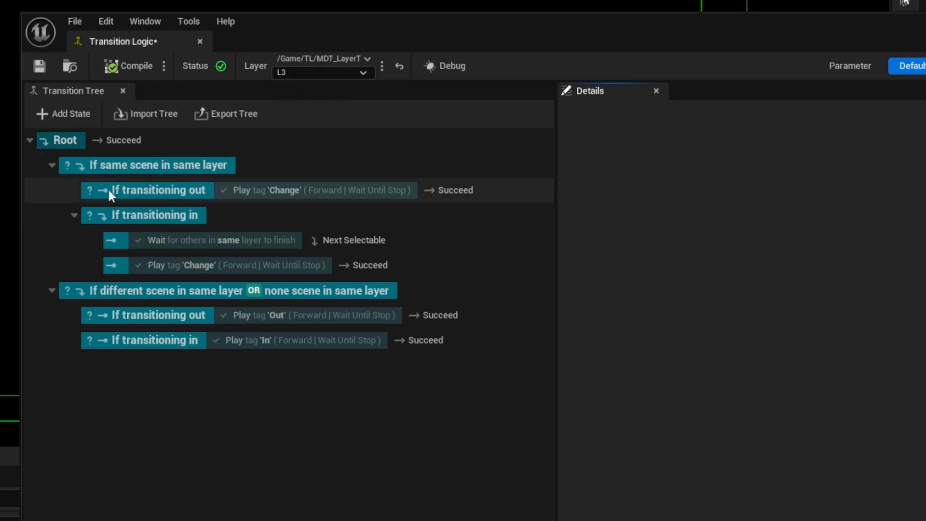
click(287, 189)
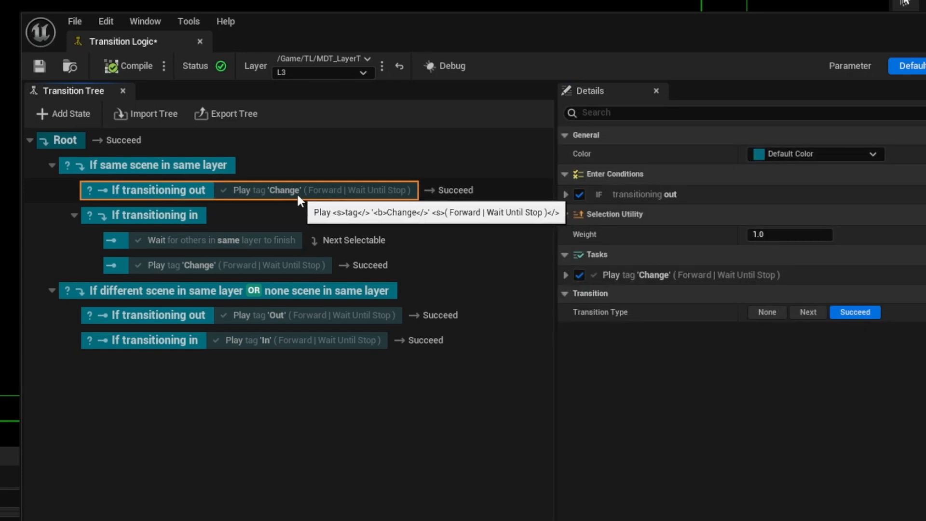
click(566, 275)
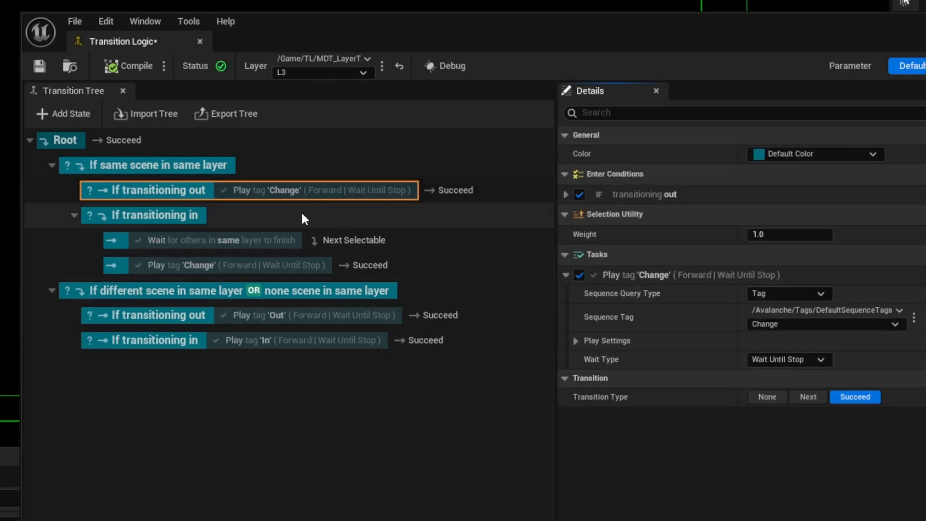
click(575, 341)
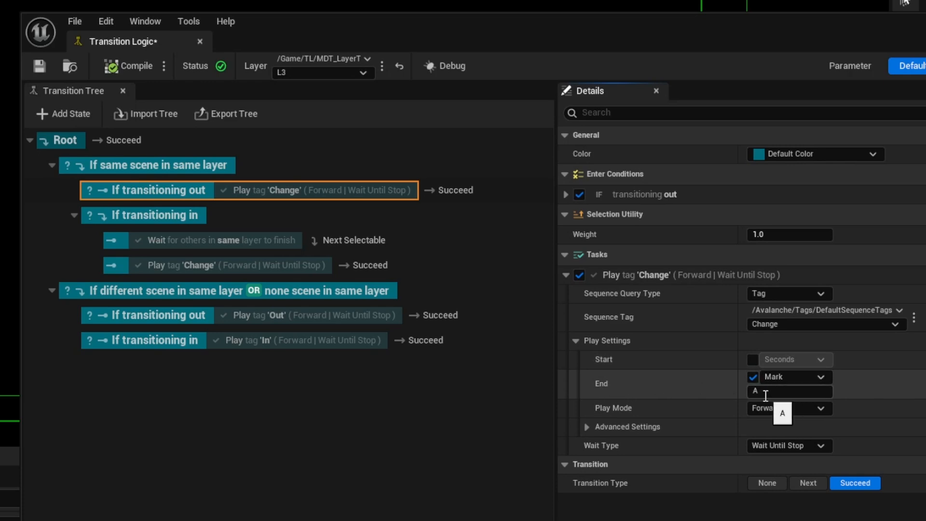
click(155, 216)
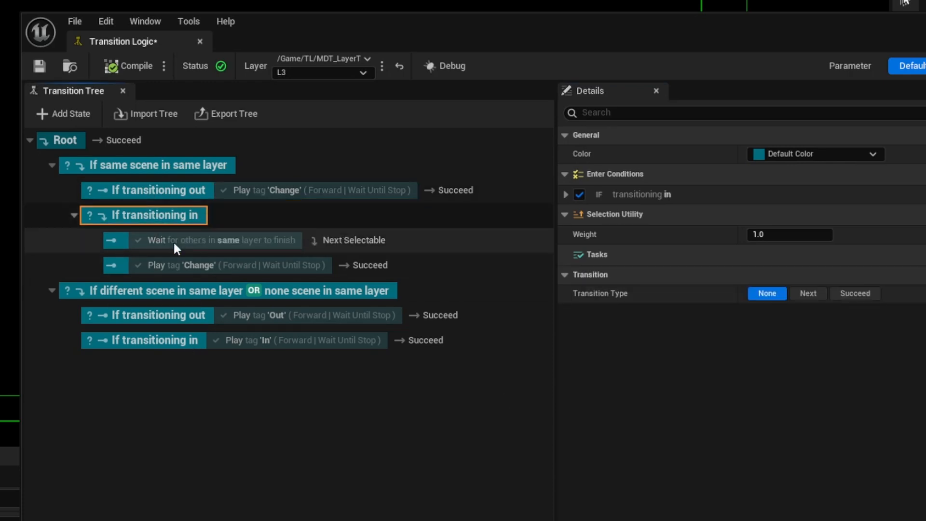
click(154, 243)
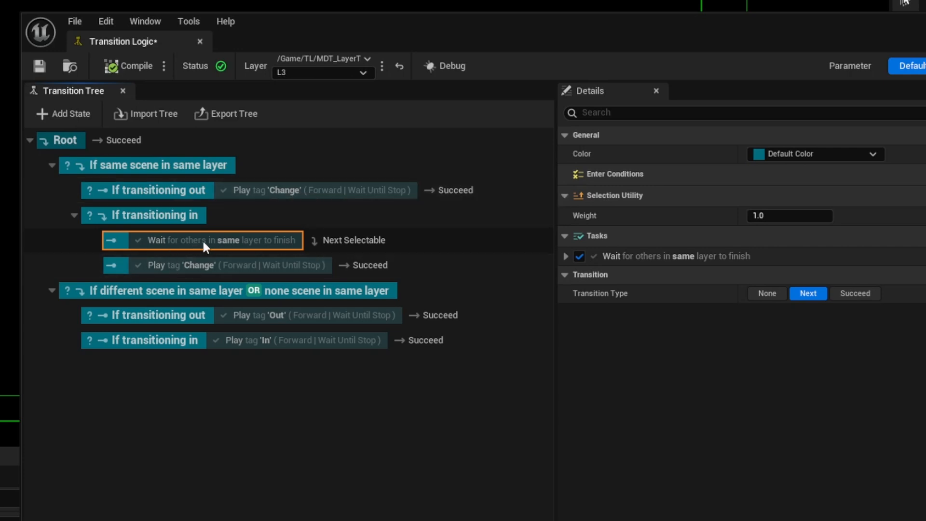
click(191, 266)
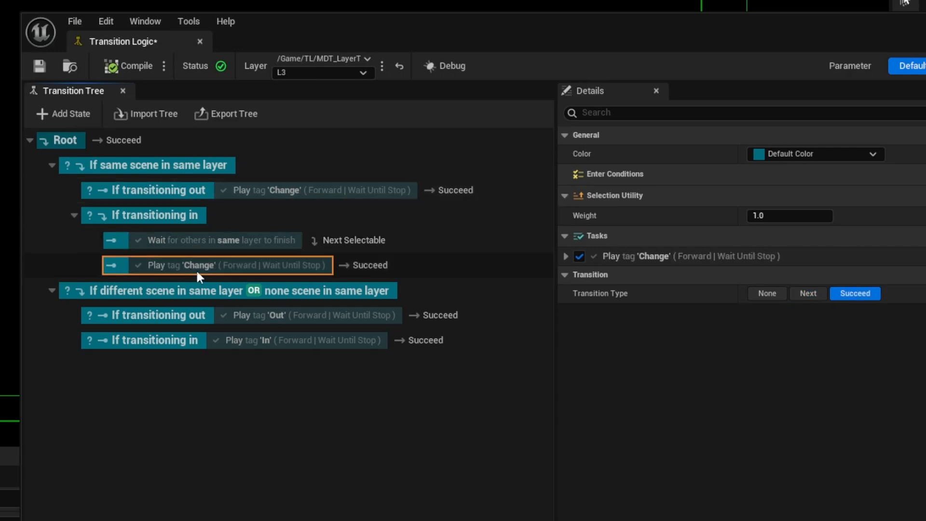
click(566, 257)
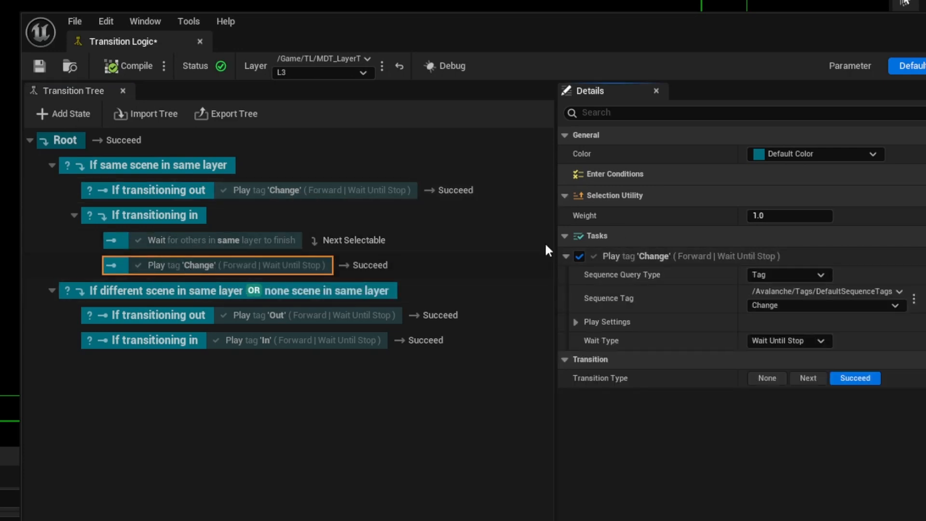
click(576, 322)
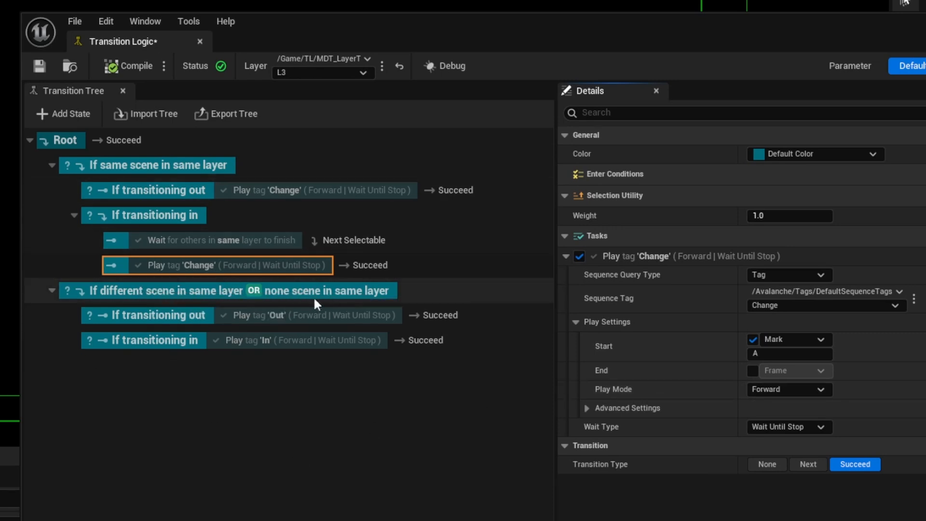
Examine the different-or-no-scene branch and the sequence tags its transitioning out and in states play, comparing them with the Change task
click(181, 292)
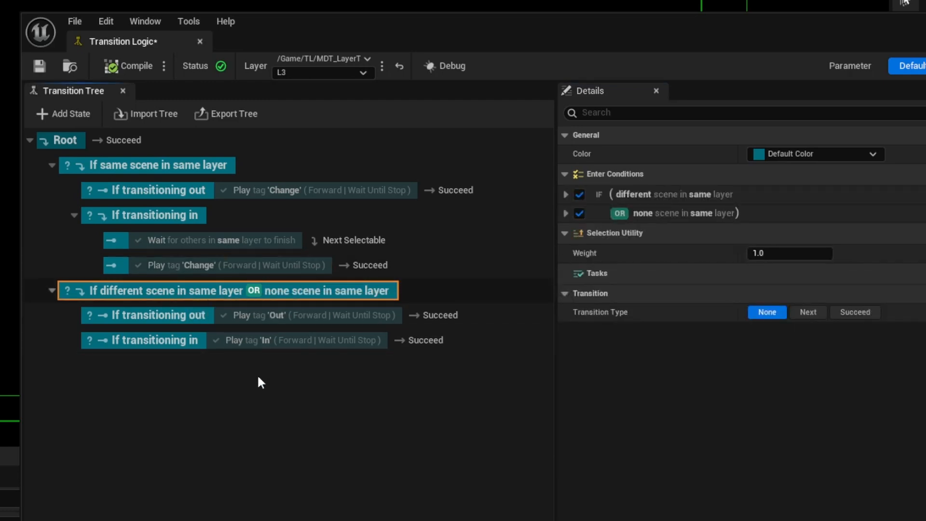
click(146, 344)
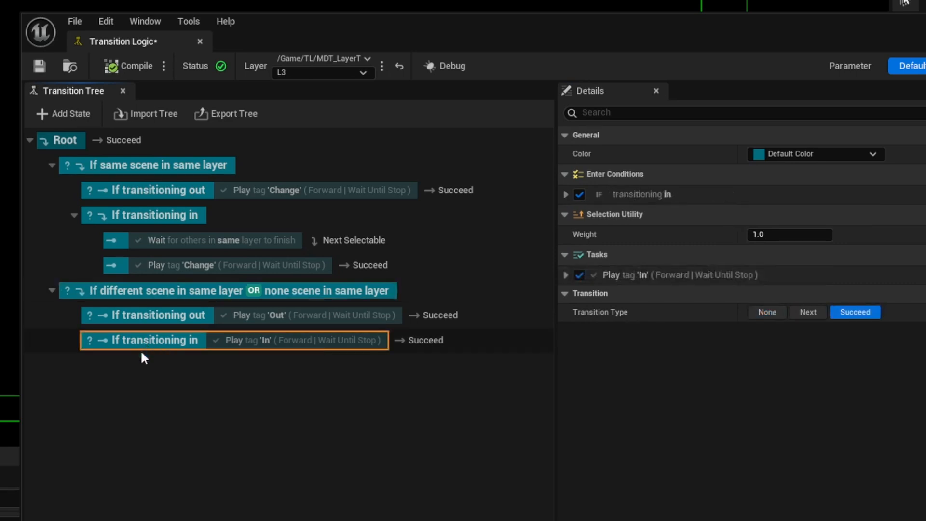
click(566, 275)
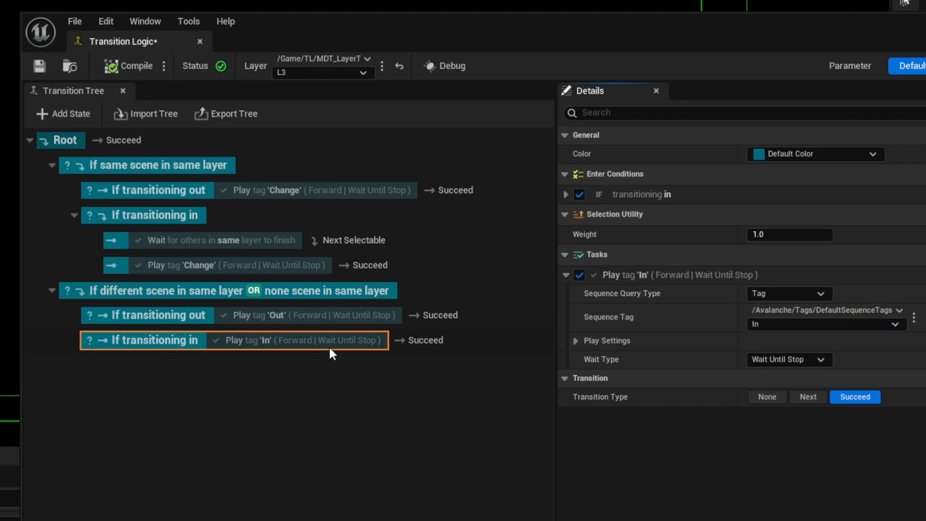
click(178, 314)
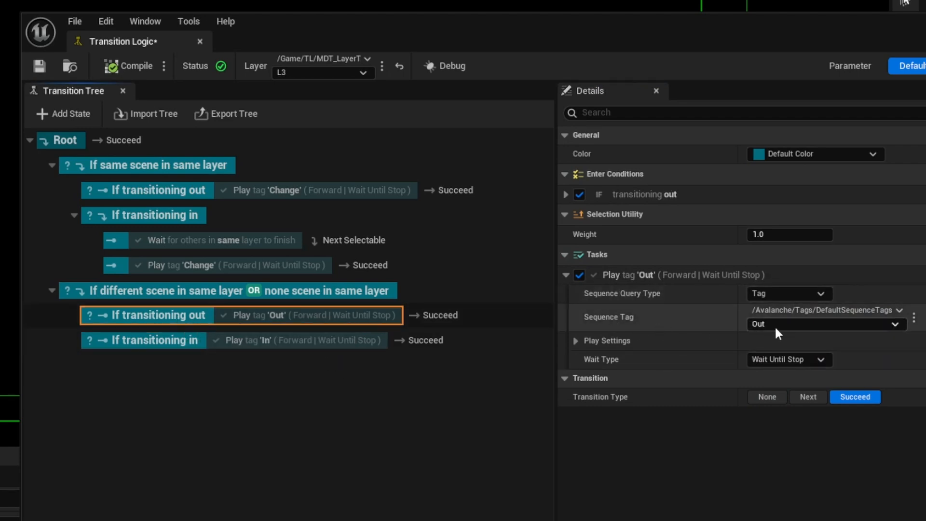
click(210, 265)
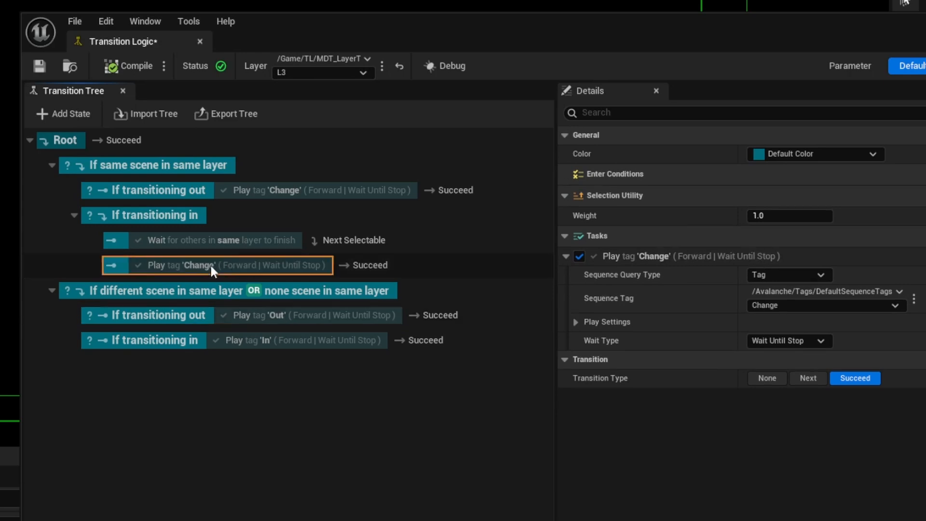
click(195, 316)
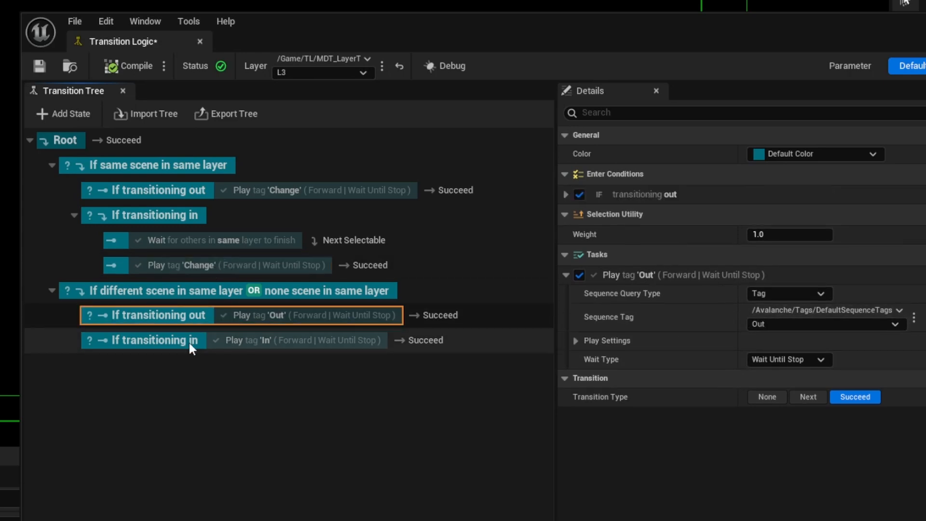
click(190, 341)
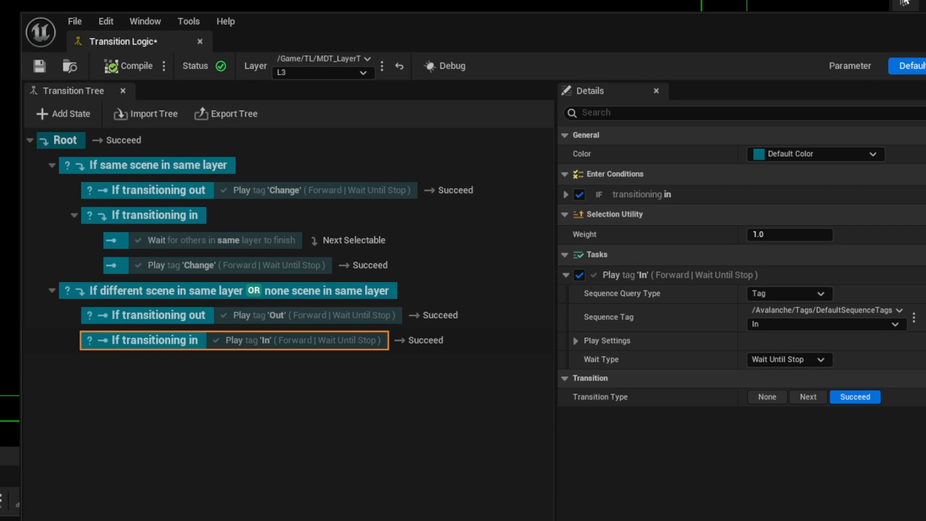
click(148, 469)
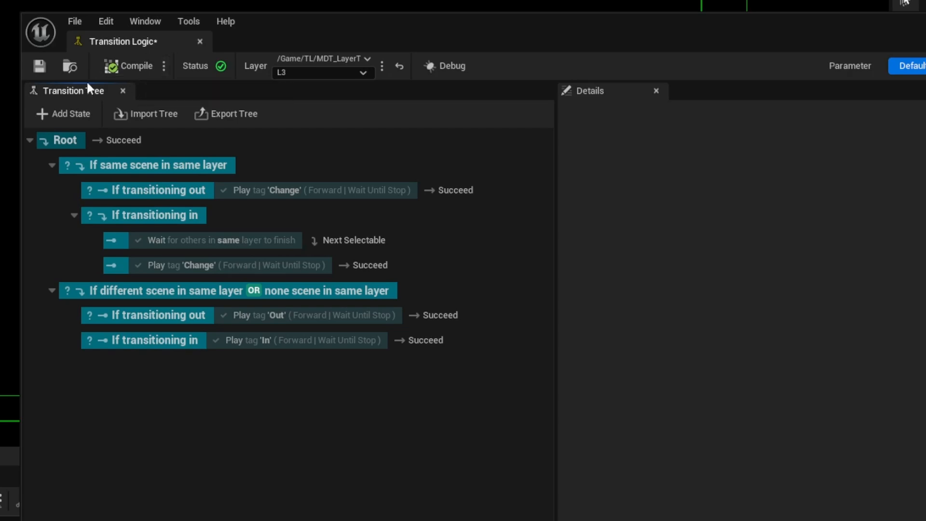
Save the transition tree and make Layout the active sequence in the level's sequencer
click(44, 68)
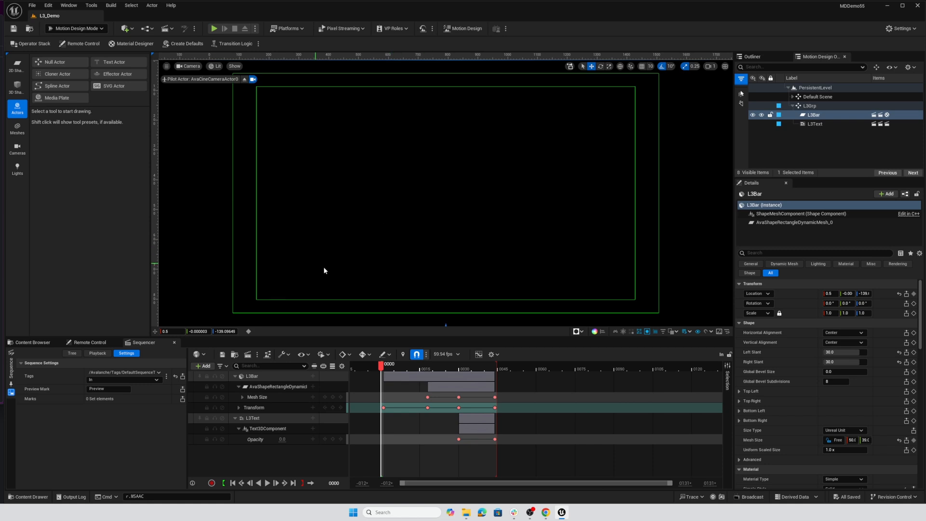
click(92, 342)
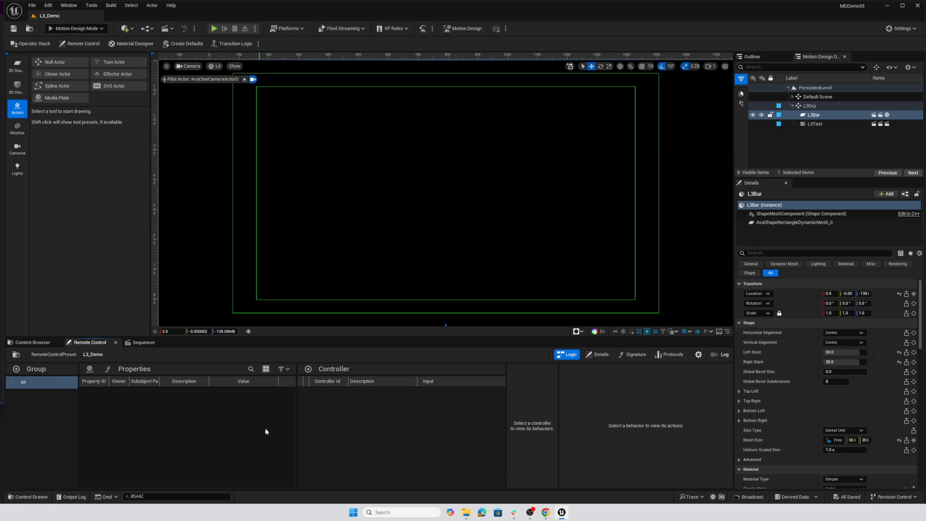
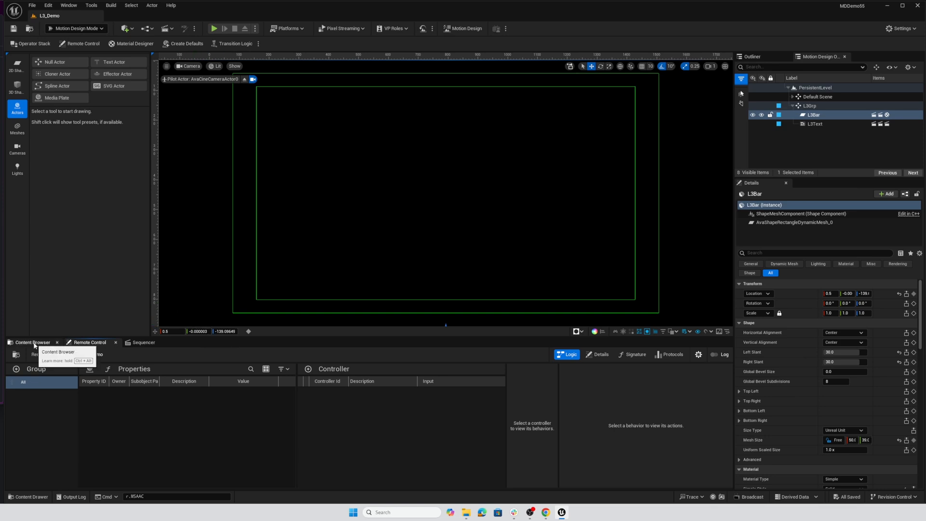
click(141, 345)
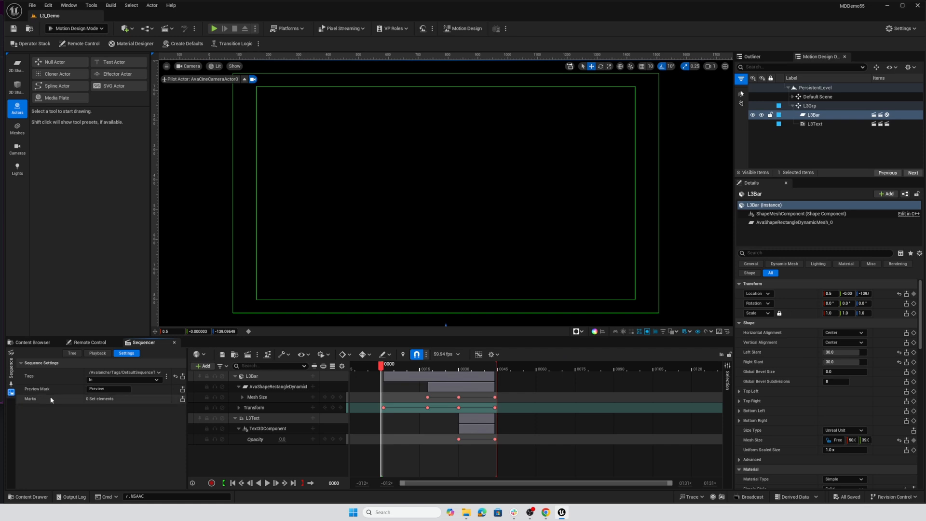
click(71, 353)
click(33, 384)
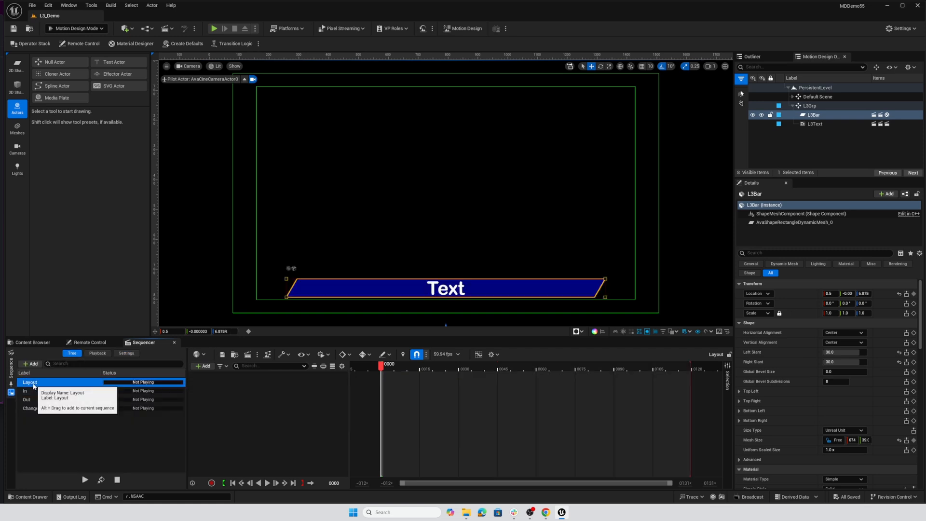
Expose L3Text's Text property to the L3_Demo remote control preset and set its property ID to Text1
click(87, 343)
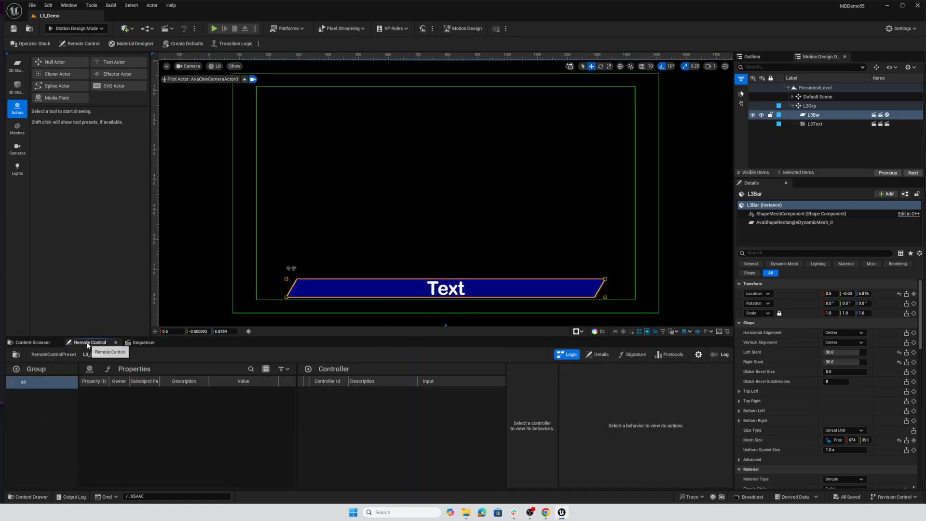
click(436, 289)
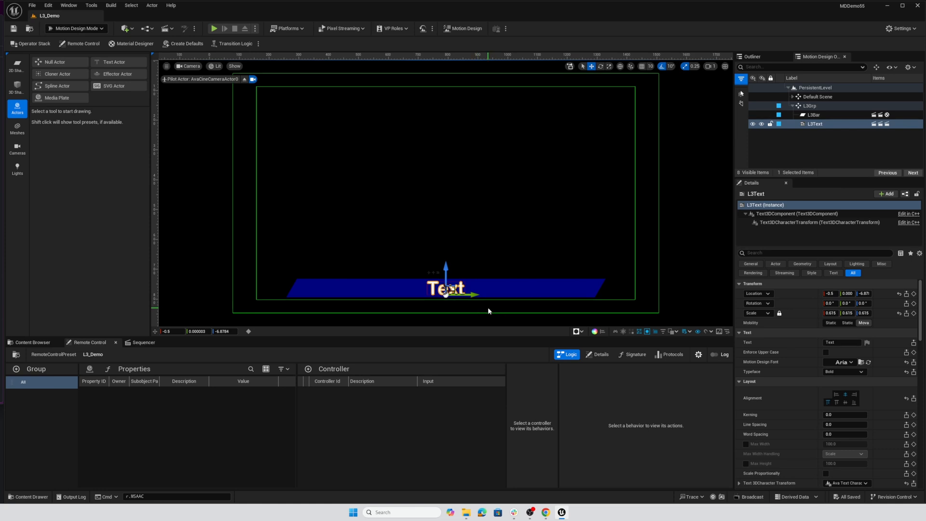
click(913, 344)
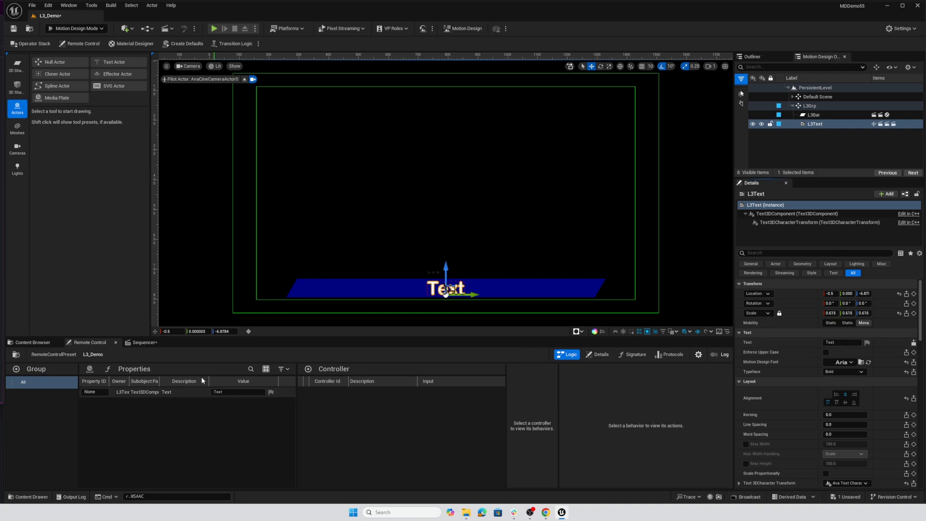
click(91, 393)
text(Text1)
key(Return)
Create a bound controller from the Text1 property, check its Bind behavior, and rename the controller L3Text
drag(131, 392, 344, 407)
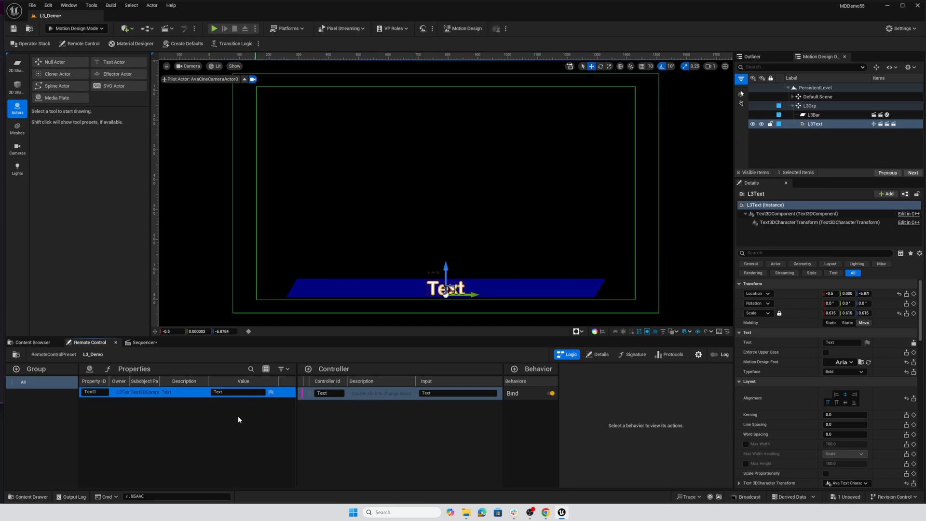
click(391, 395)
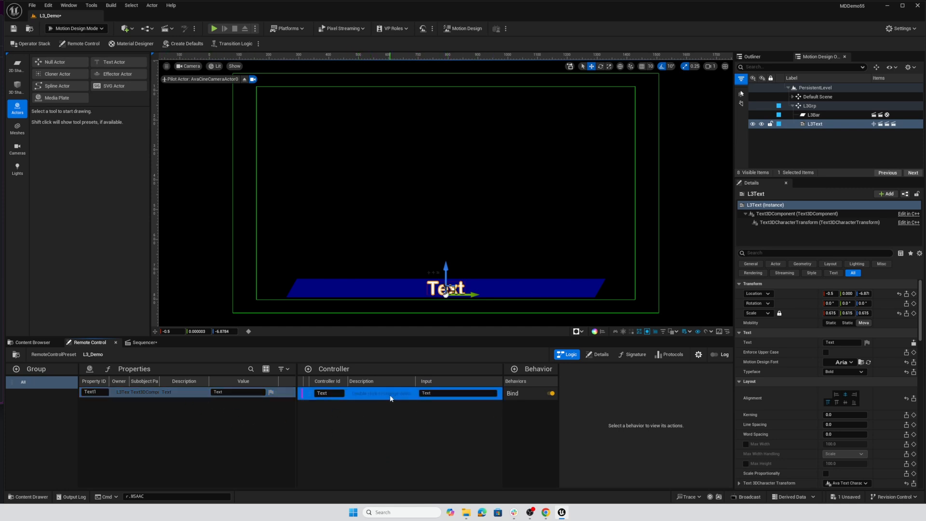
click(519, 396)
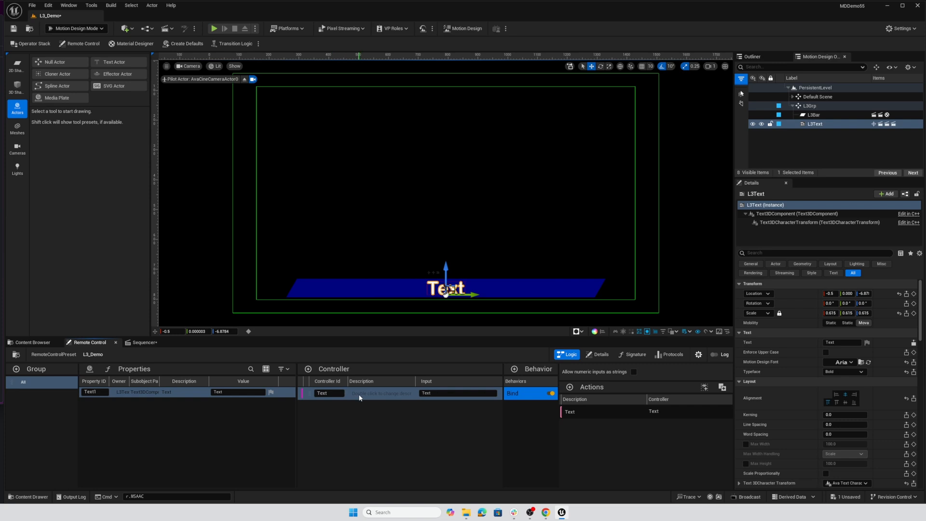
double_click(327, 394)
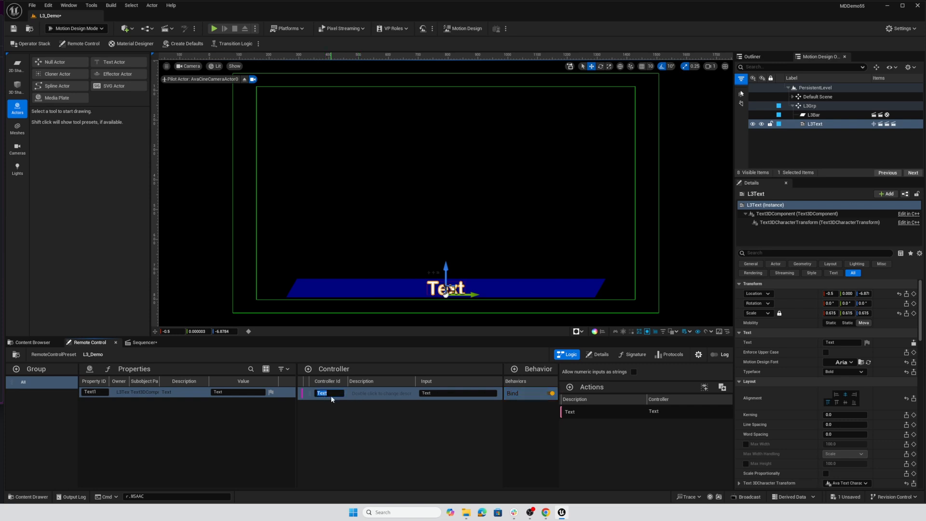
text(L3Text)
key(Return)
Expose L3Bar's material Simple Color property to the remote control preset
click(362, 291)
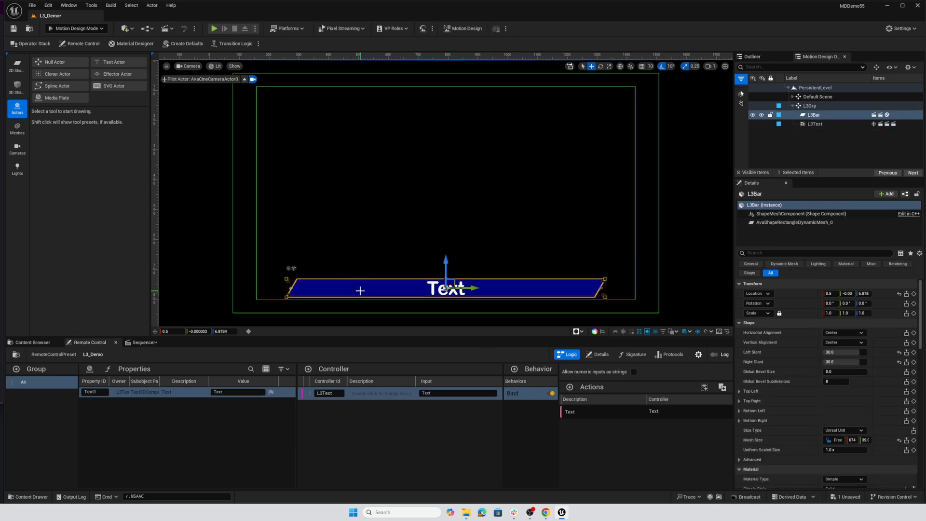
scroll(802, 332, down, 6)
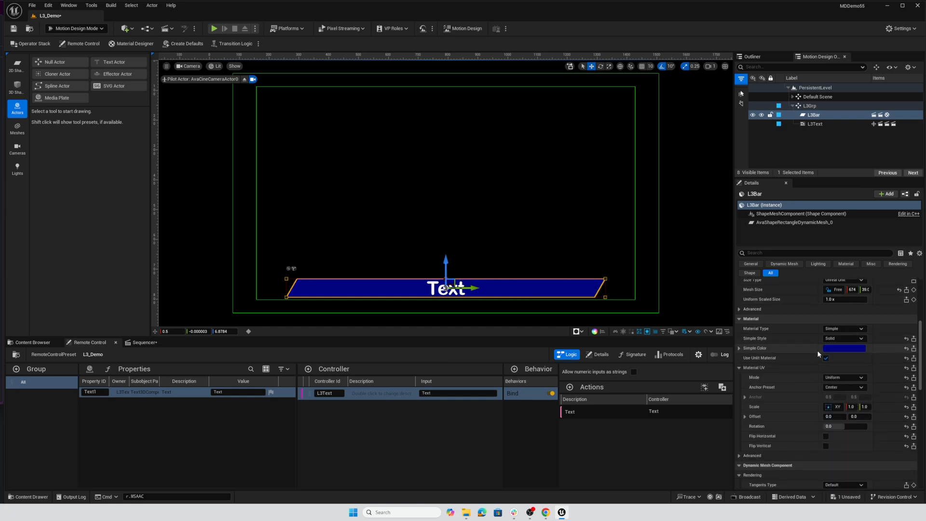
click(914, 348)
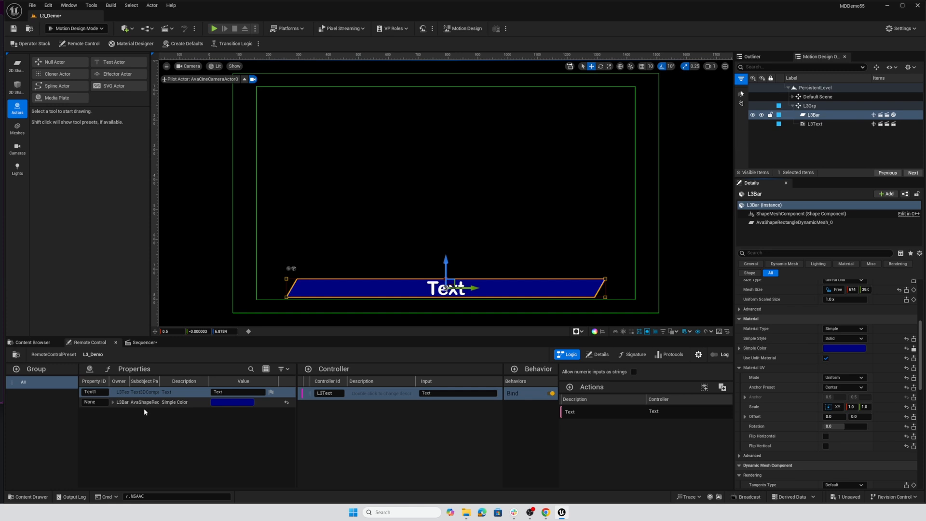
Try to create a controller directly from L3Bar's exposed Simple Color property
drag(138, 403, 359, 424)
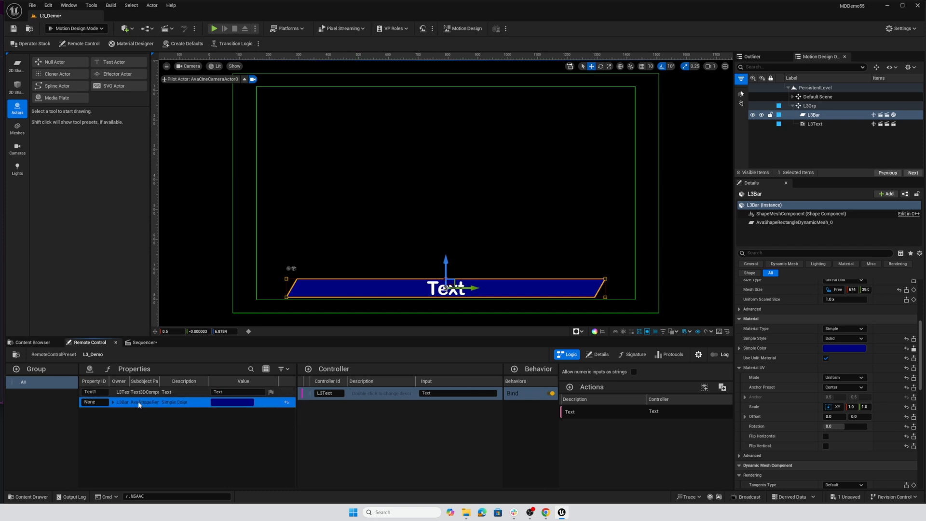
mouse_move(138, 404)
mouse_down()
mouse_move(268, 450)
mouse_move(148, 408)
mouse_up()
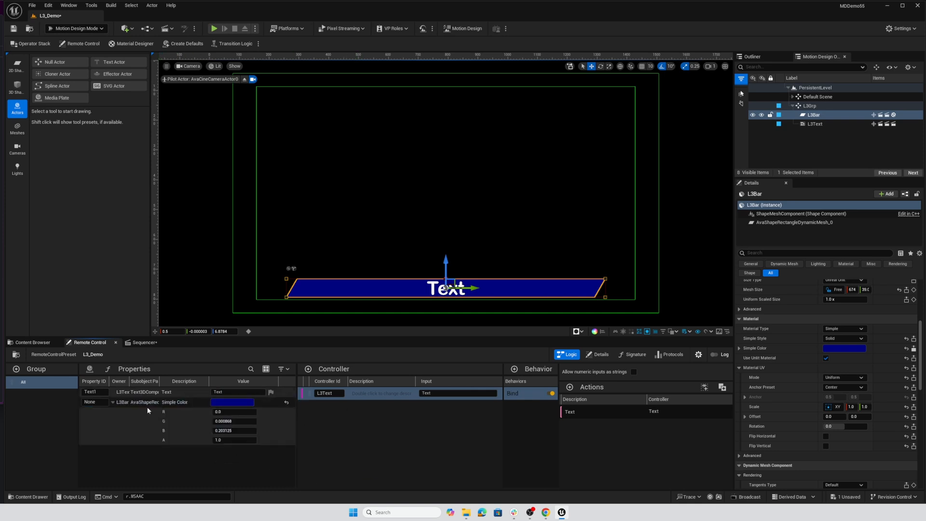
click(227, 403)
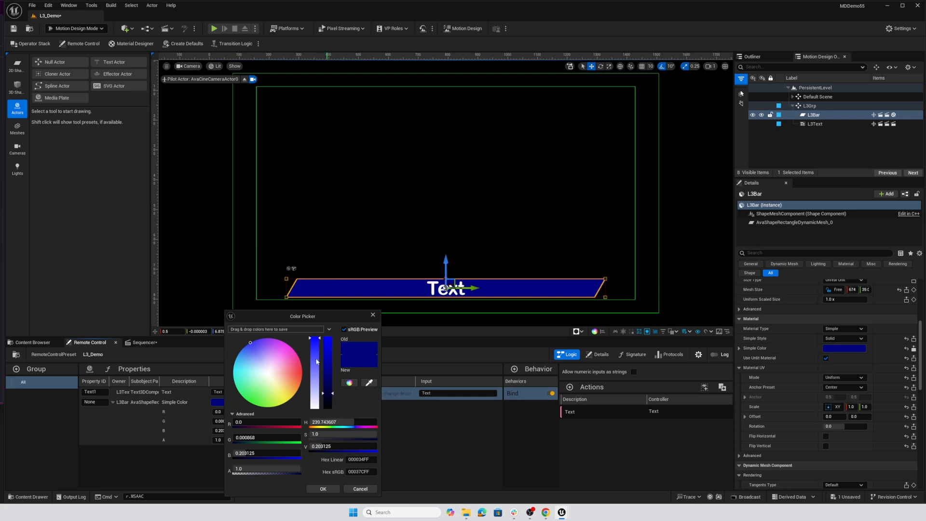
click(356, 492)
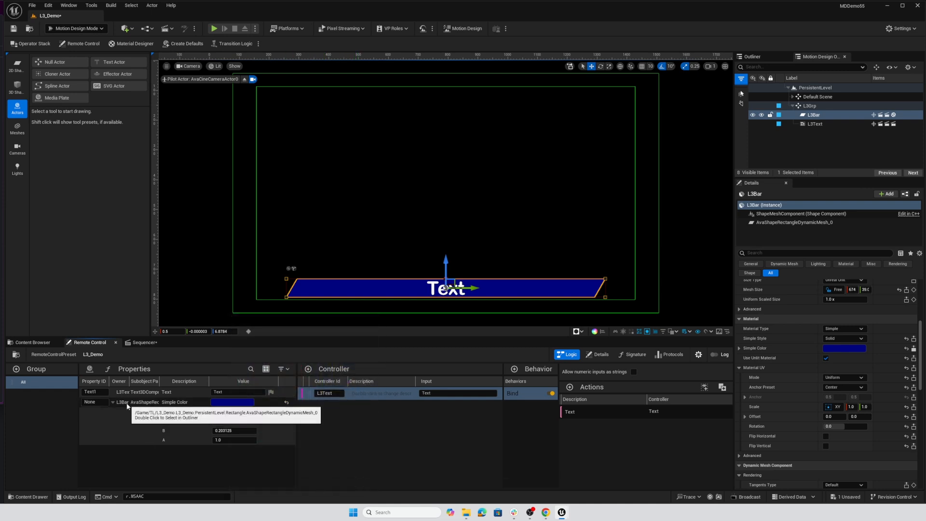
drag(126, 403, 348, 437)
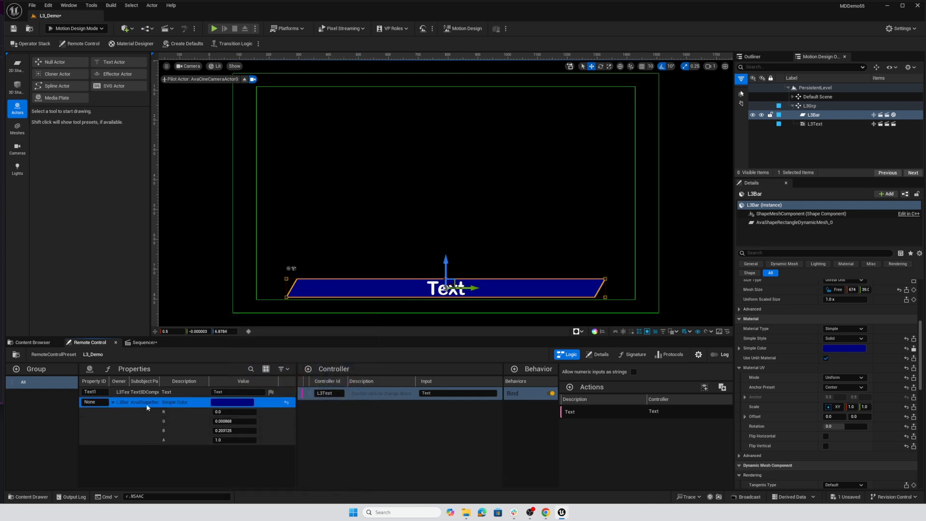
click(113, 403)
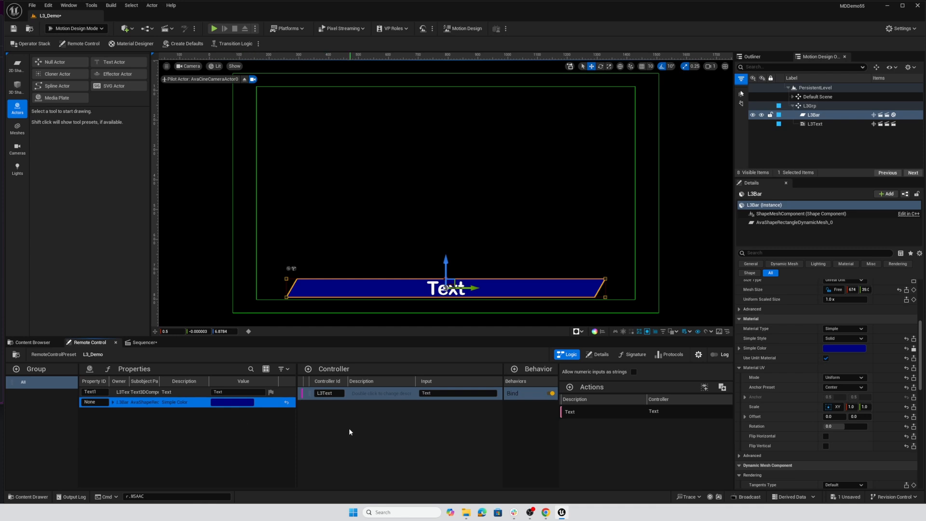
Add a Color controller, bind L3Bar's Simple Color property to it, and check its Bind behavior
click(308, 369)
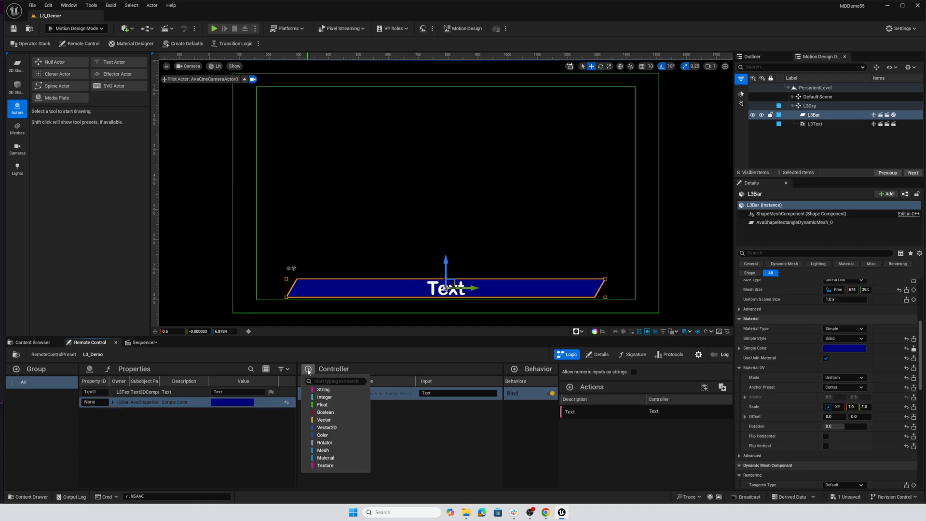
click(319, 436)
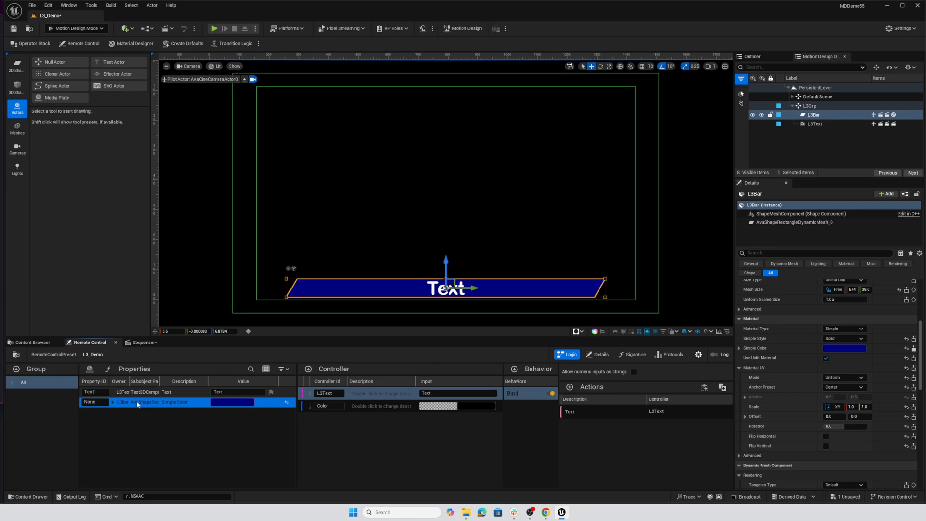
drag(138, 404, 364, 410)
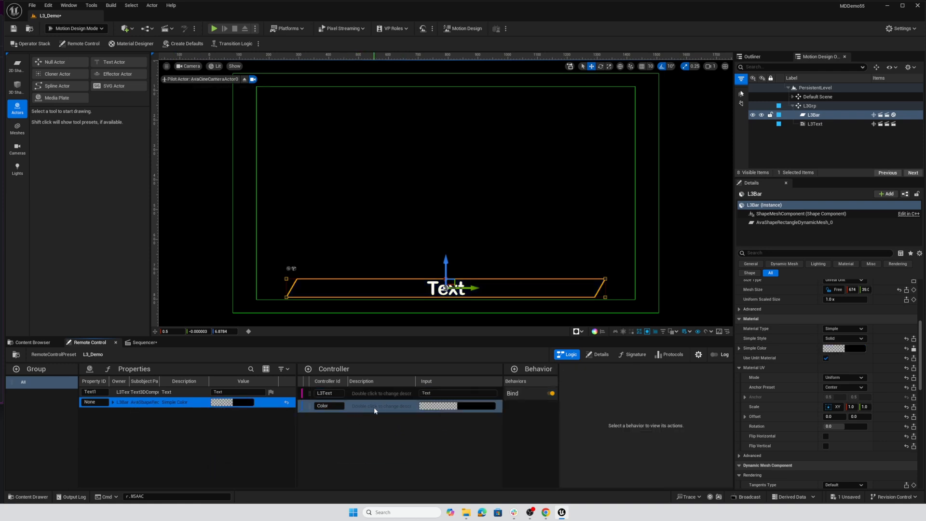
click(374, 408)
click(527, 394)
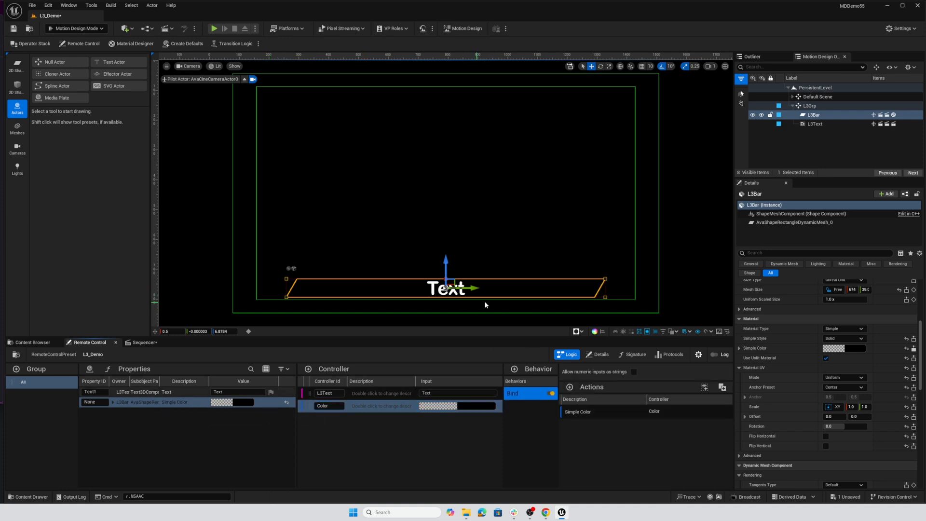
Set the Color controller's value to a dark blue, about hex sRGB 002459FF
click(481, 406)
drag(521, 355, 504, 341)
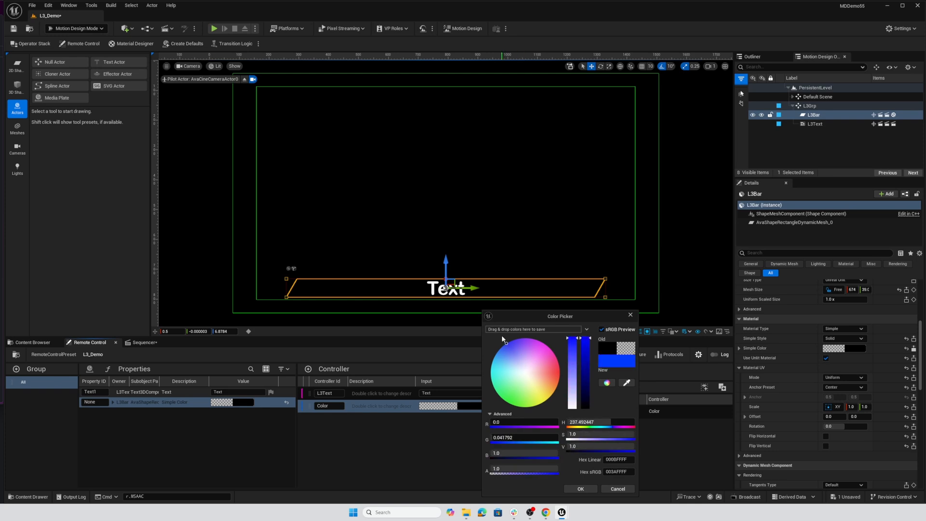
drag(585, 339, 582, 395)
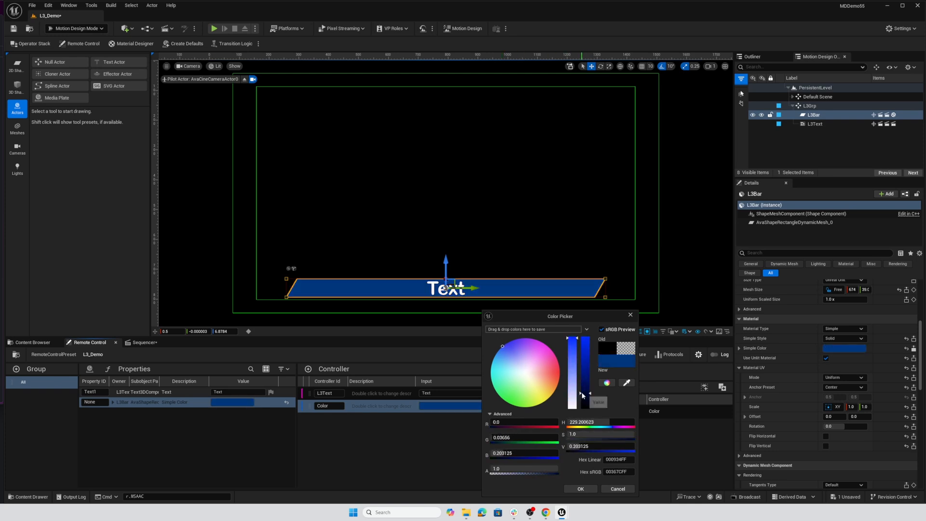
click(575, 357)
drag(586, 395, 586, 400)
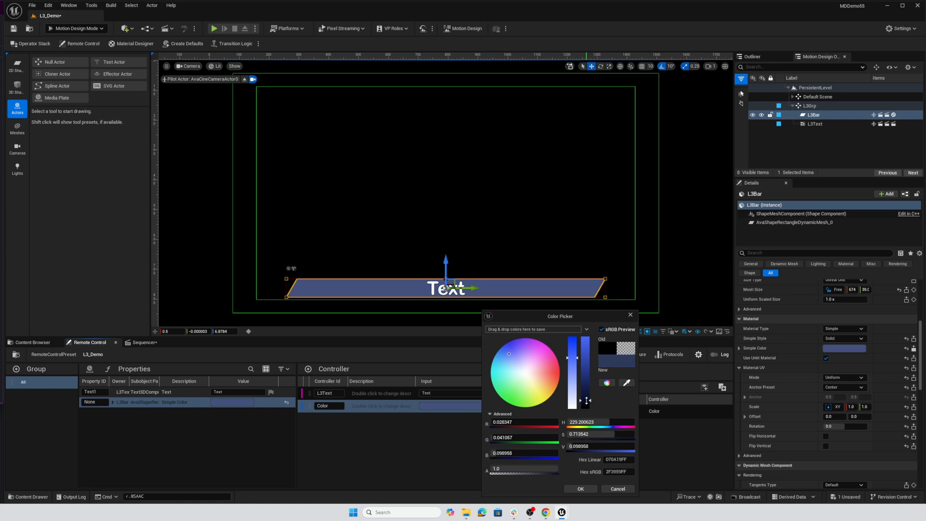
click(571, 339)
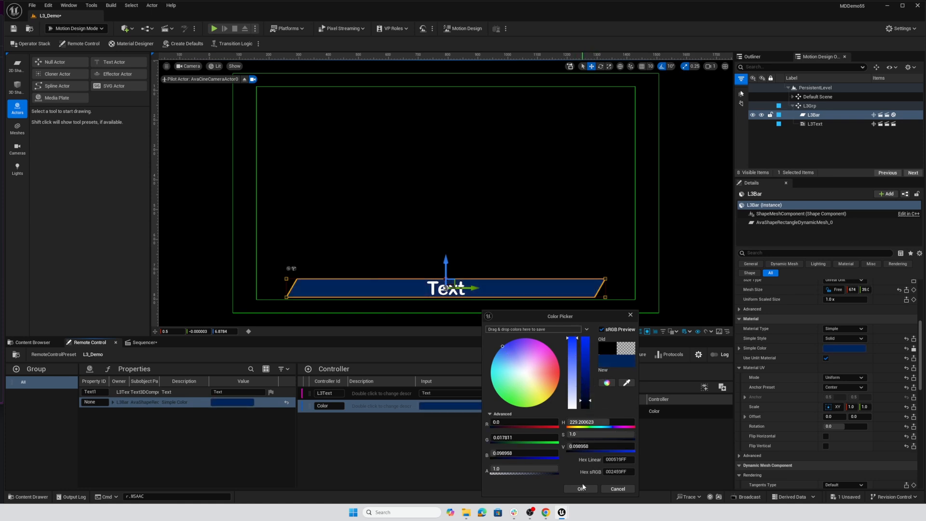
click(580, 488)
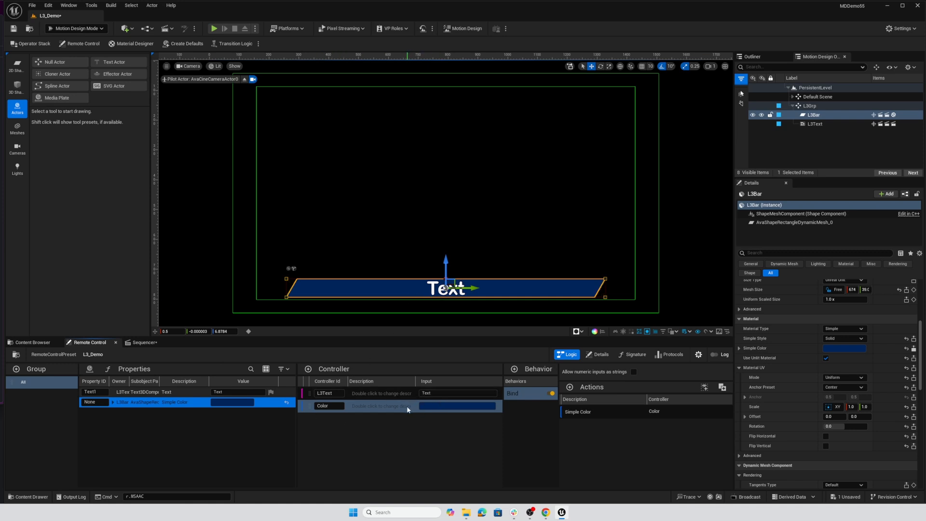
Describe the L3Text controller as "This is the text" and the Color controller as "This is the color"
click(359, 393)
double_click(369, 394)
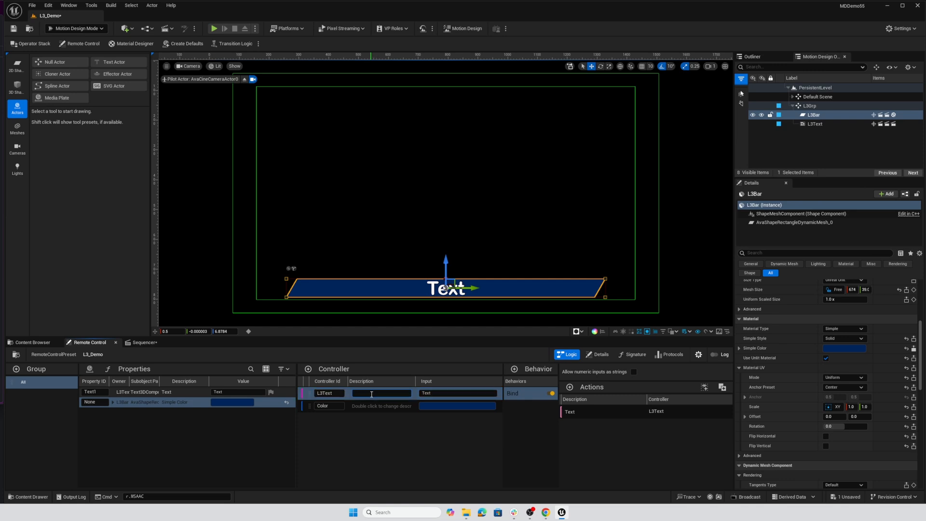
text(This is the text)
click(357, 407)
double_click(363, 406)
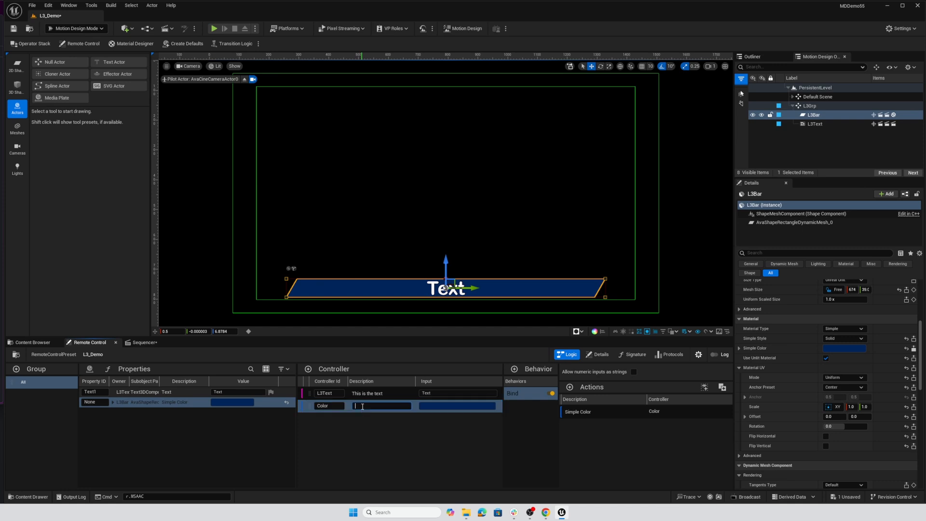
text(This is the color)
key(Return)
Save the L3_Demo level and return to its sequence list
click(394, 437)
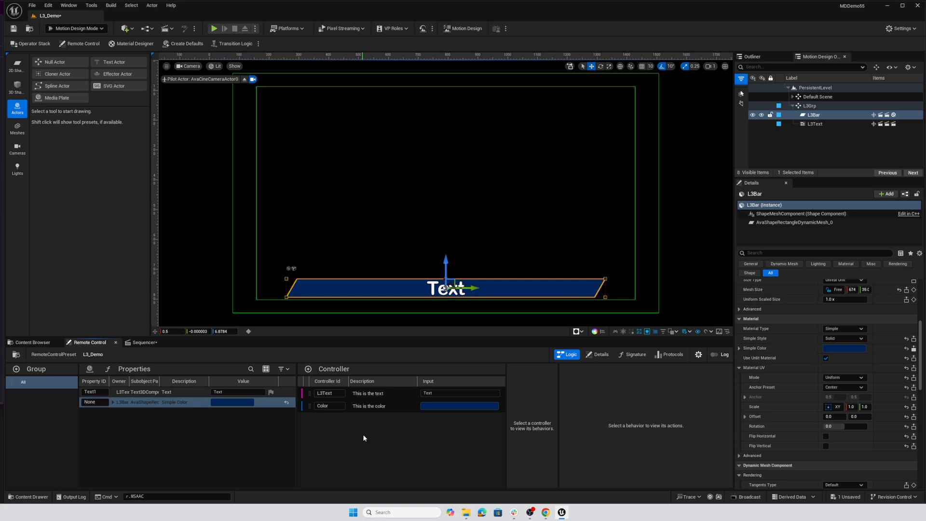
key(ctrl+s)
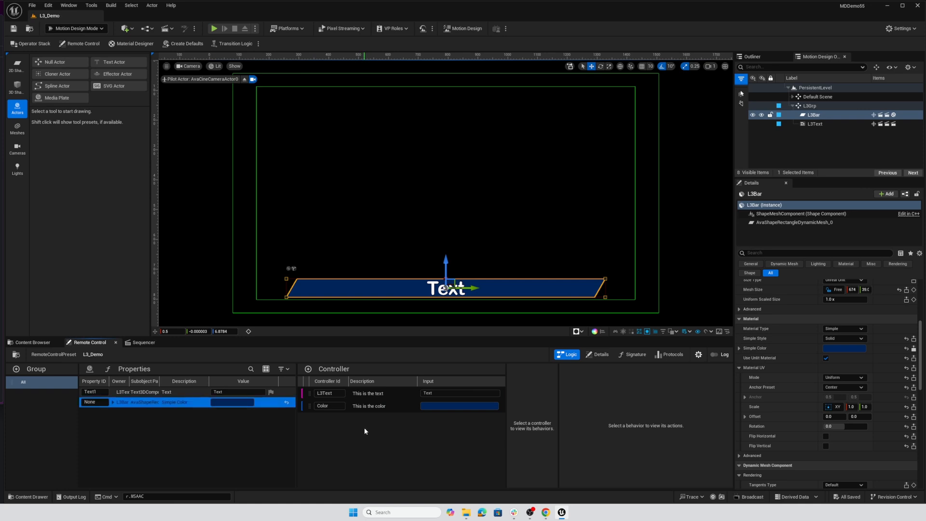
click(140, 342)
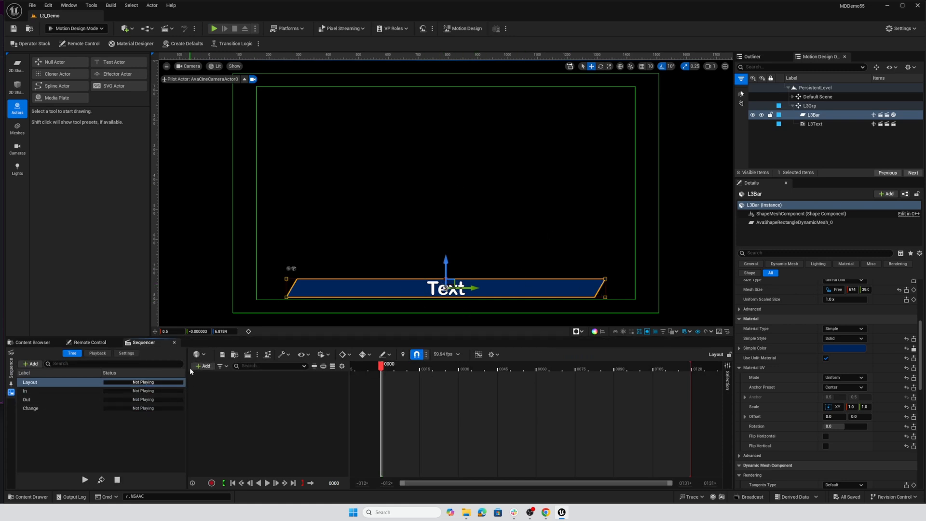
Review L3_Demo's transition logic settings and transition tree, plus its remote control properties and controllers
click(259, 44)
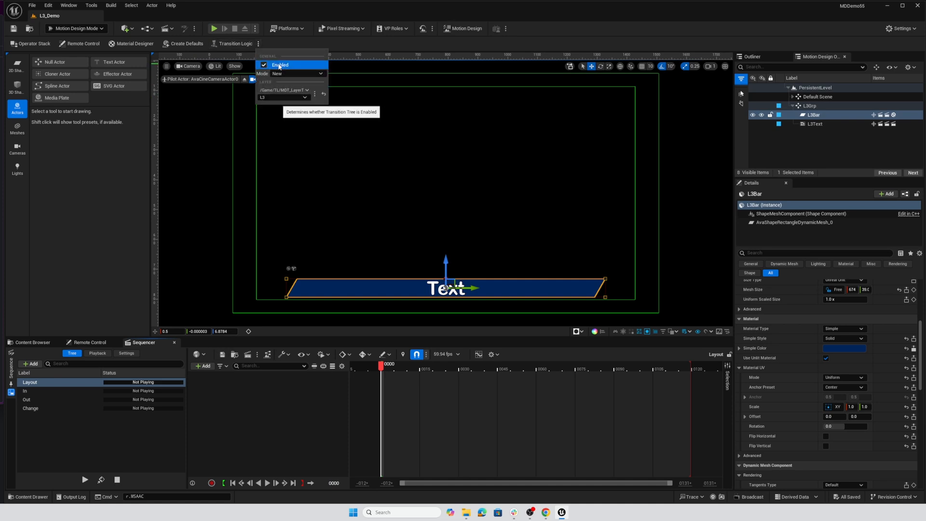
click(230, 44)
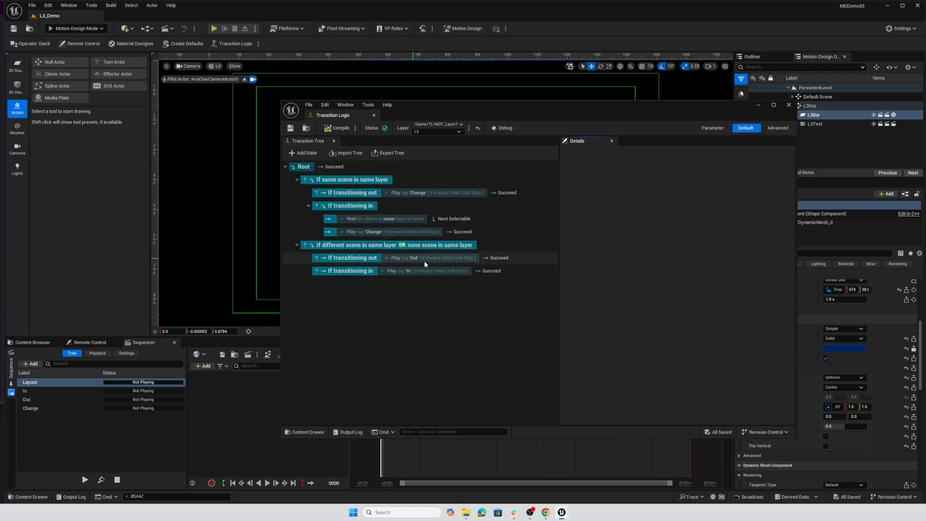
click(789, 105)
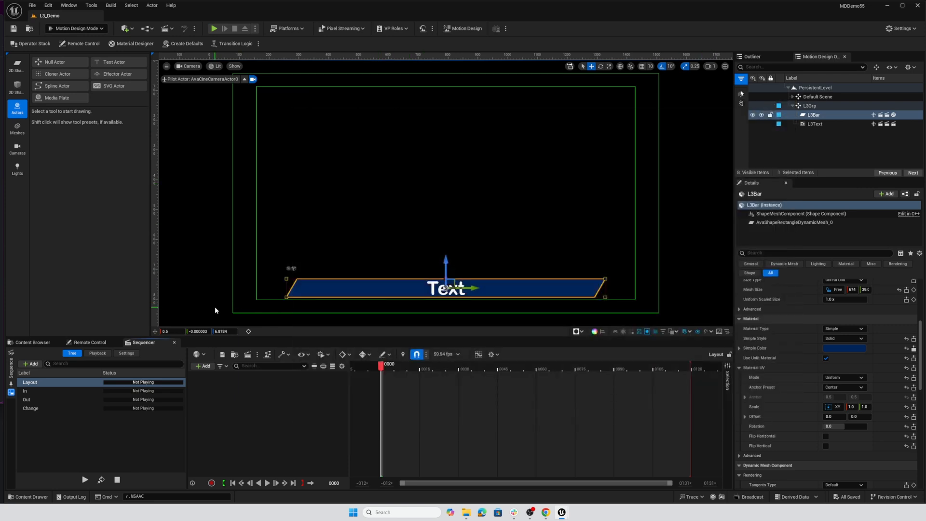
click(90, 342)
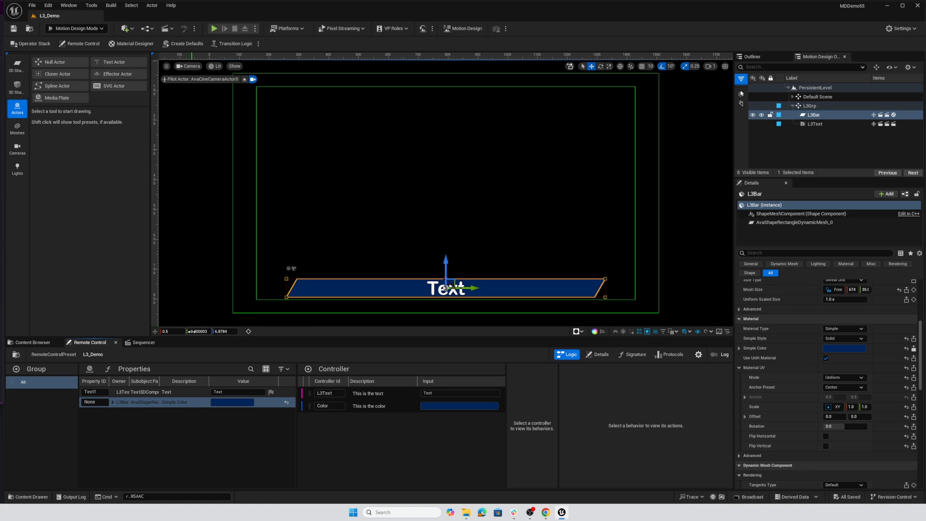
Create a Motion Design Rundown asset named RD_Show1 in the TL folder
click(39, 343)
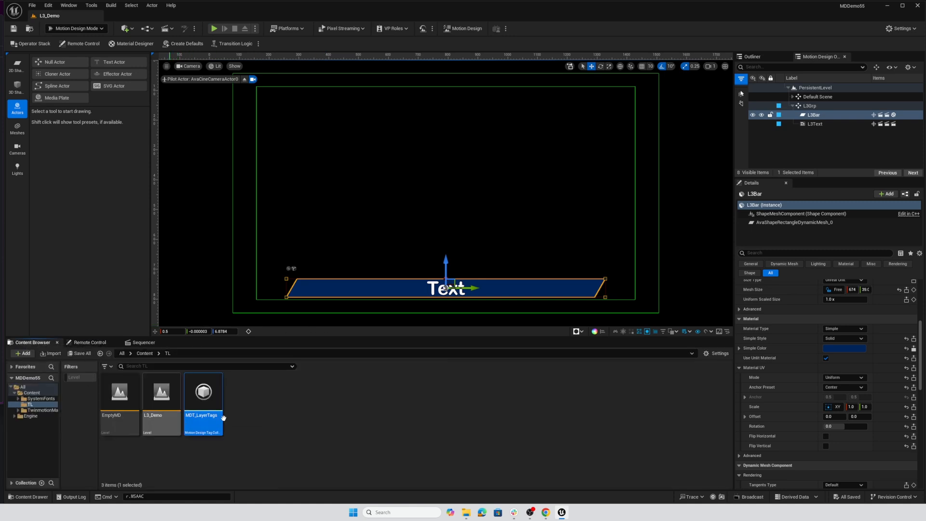
right_click(246, 411)
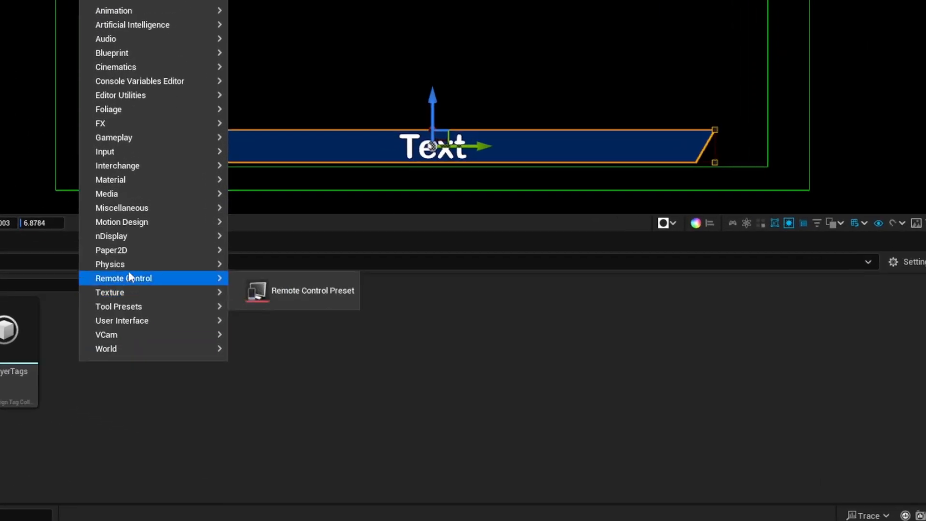
mouse_move(319, 331)
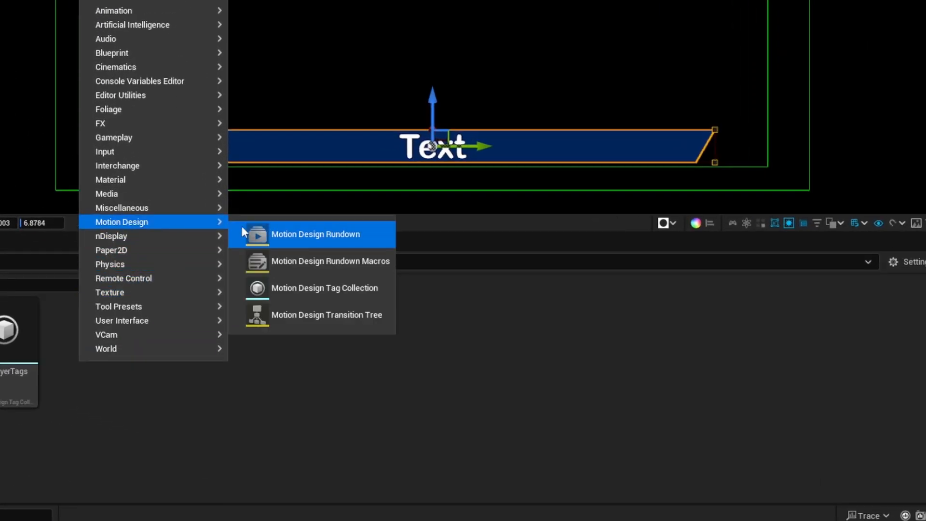
click(282, 235)
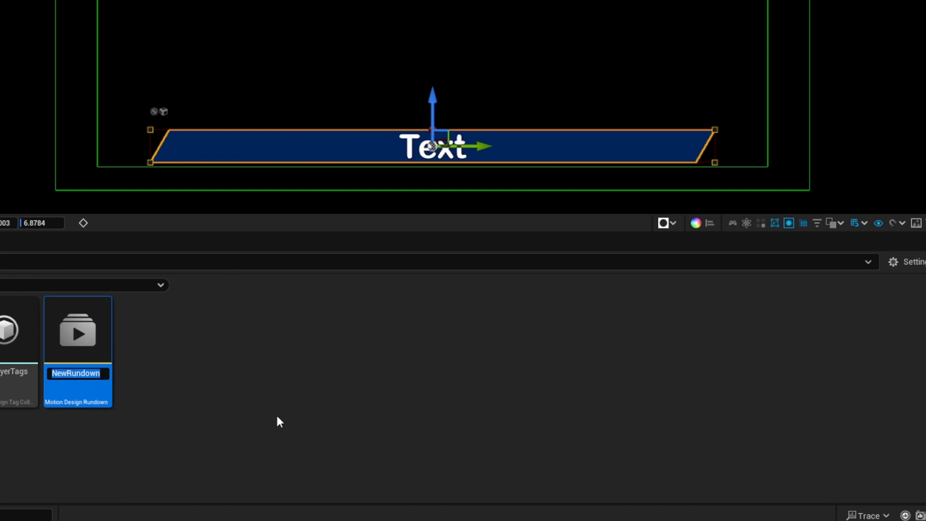
text(RD)
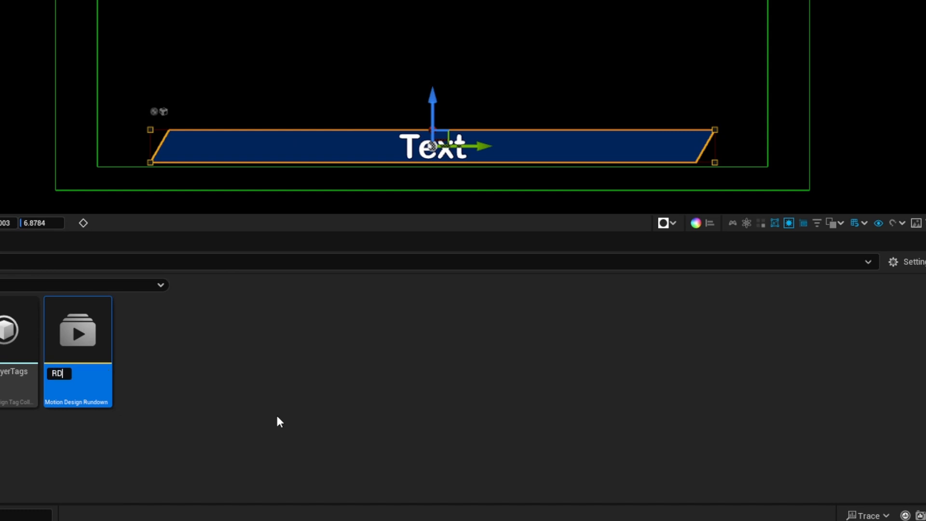
text(_Show1)
key(Return)
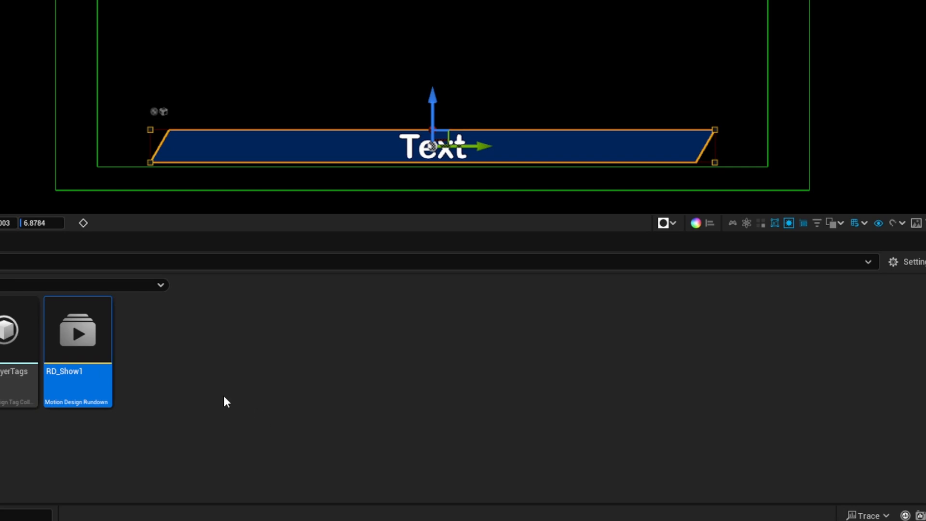
Open the RD_Show1 rundown, add the L3_Demo level as a template, and create page 0001 from it
double_click(97, 338)
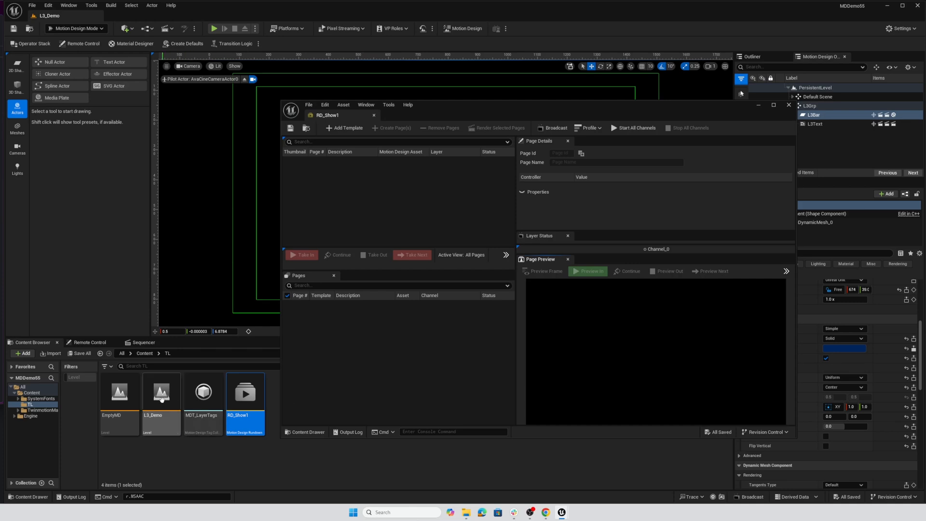
drag(155, 398, 350, 183)
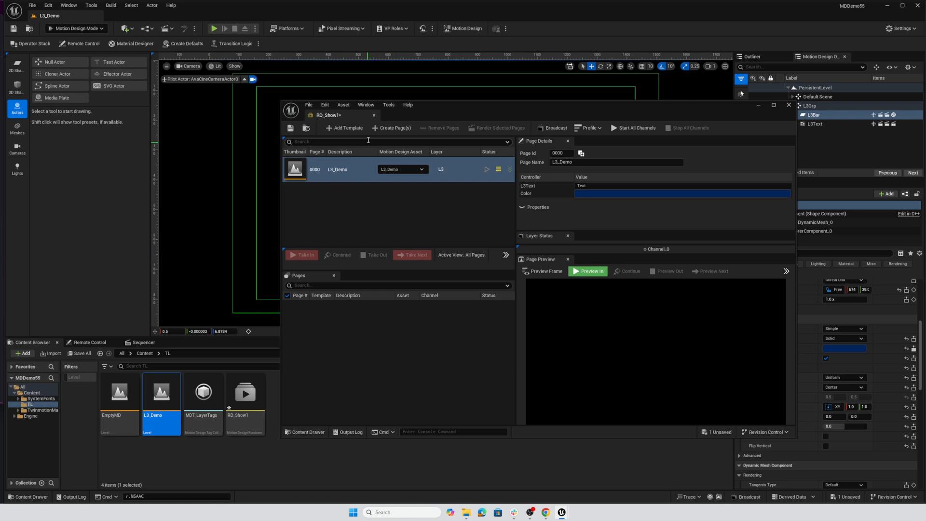
drag(354, 178, 332, 318)
click(351, 305)
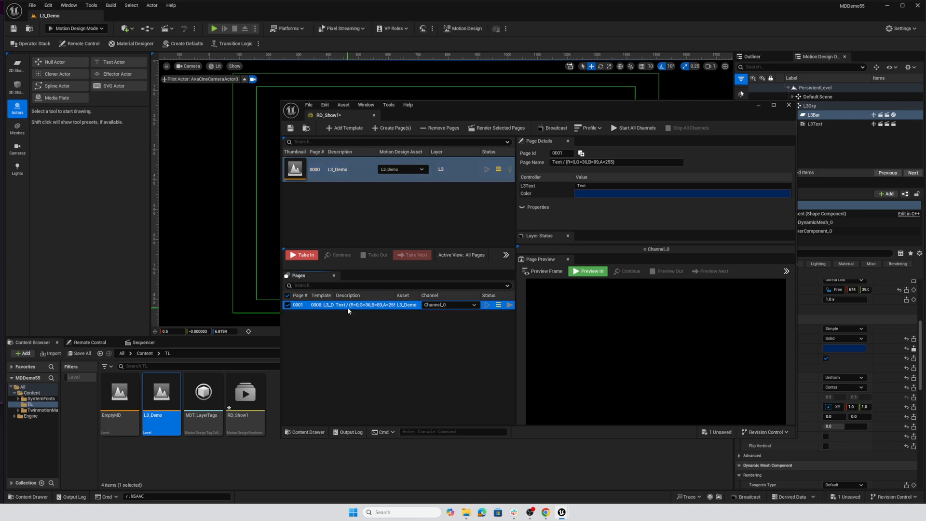
Try to set page 0001's L3Text value to "The First Page"
click(585, 187)
text(T)
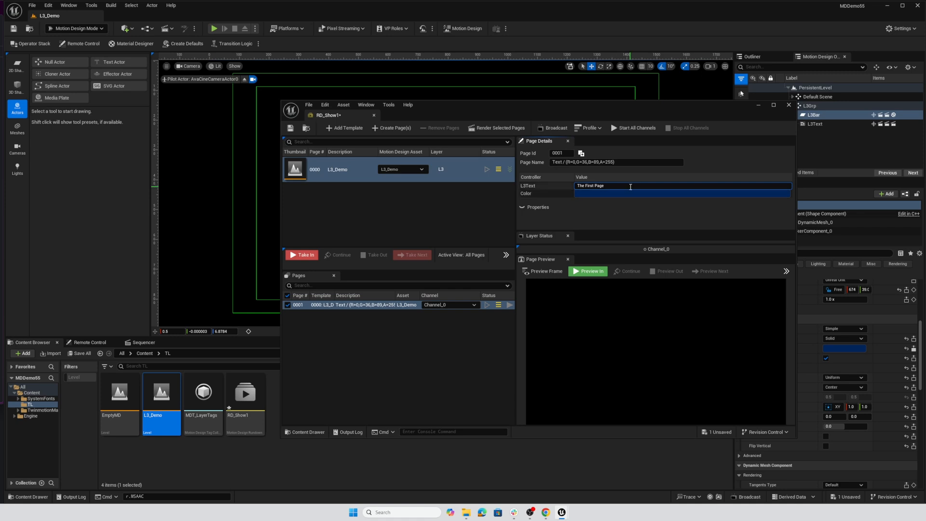
click(425, 314)
click(392, 305)
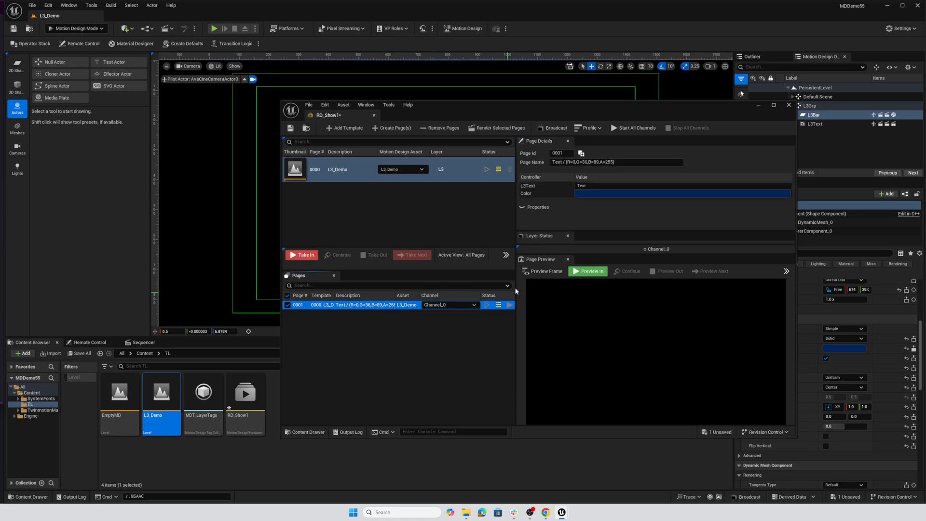
Preview page 0001 in and set its L3Text value to "This is page one"
click(580, 274)
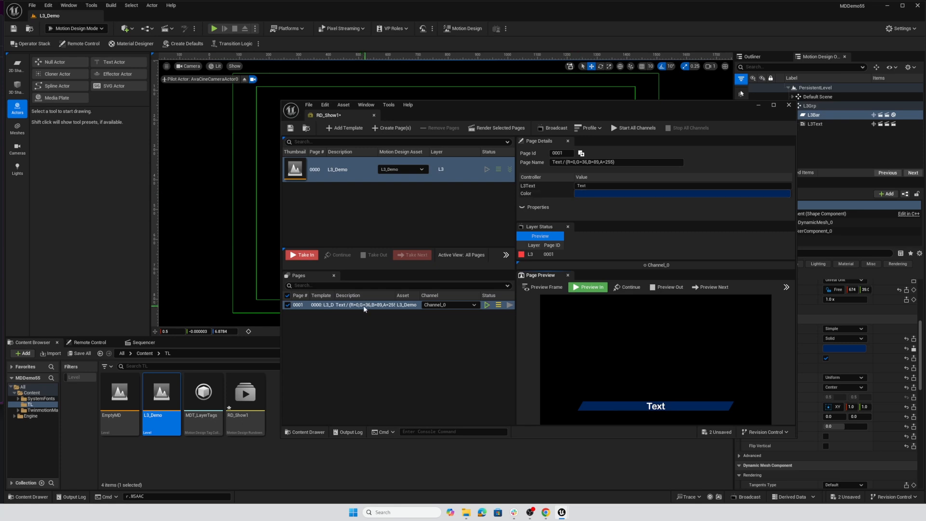
click(591, 186)
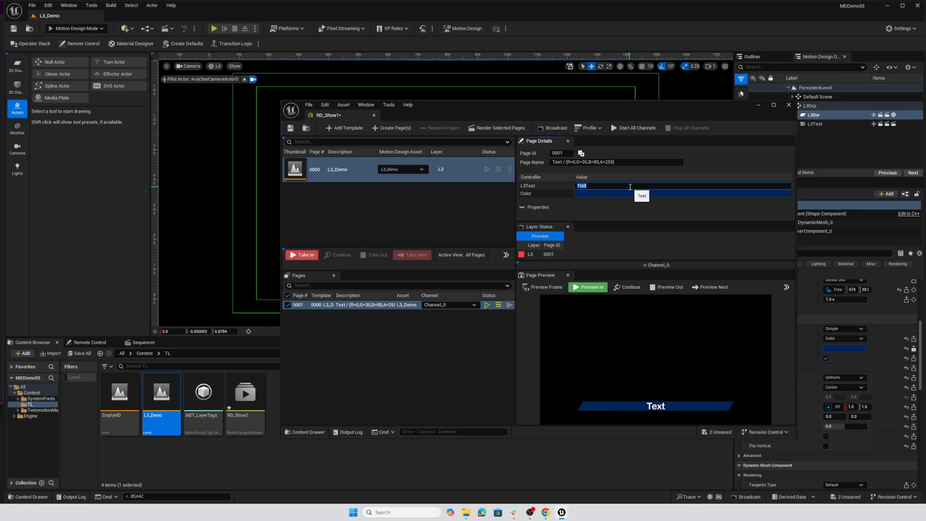
text(This is page one)
key(Return)
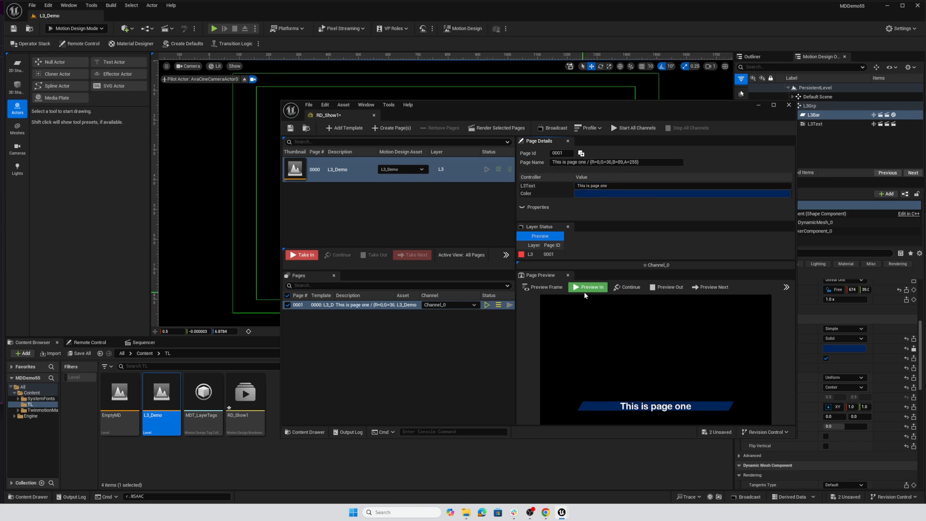
Play page 0001's preview out and in repeatedly to check its In and Out transitions
click(673, 288)
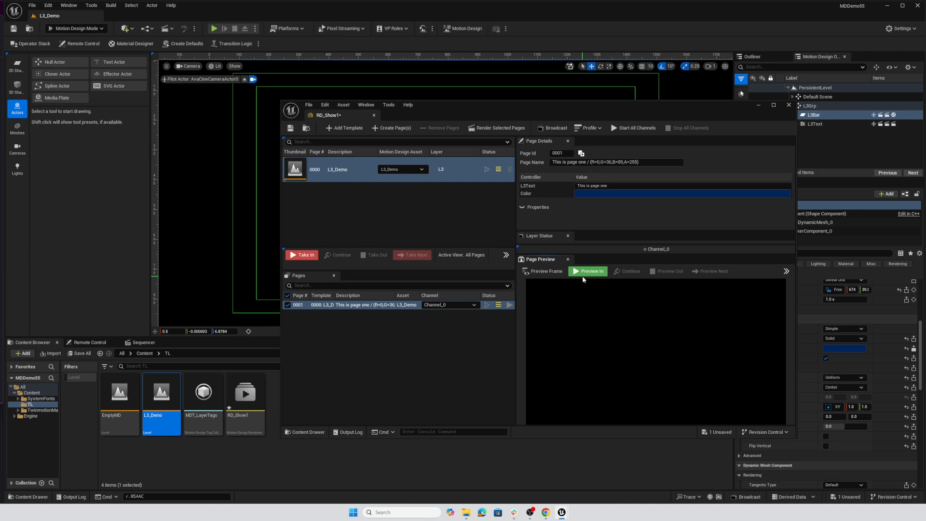
click(584, 287)
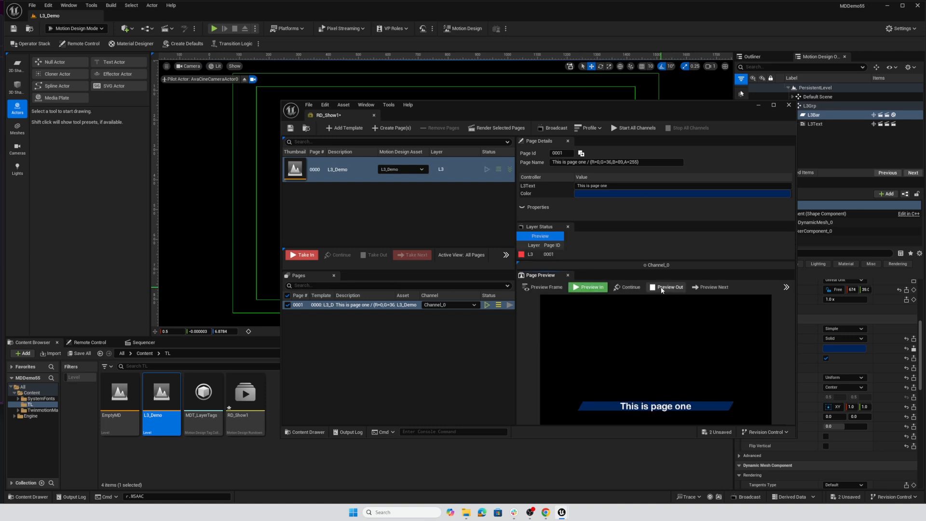
click(662, 287)
click(588, 271)
click(666, 287)
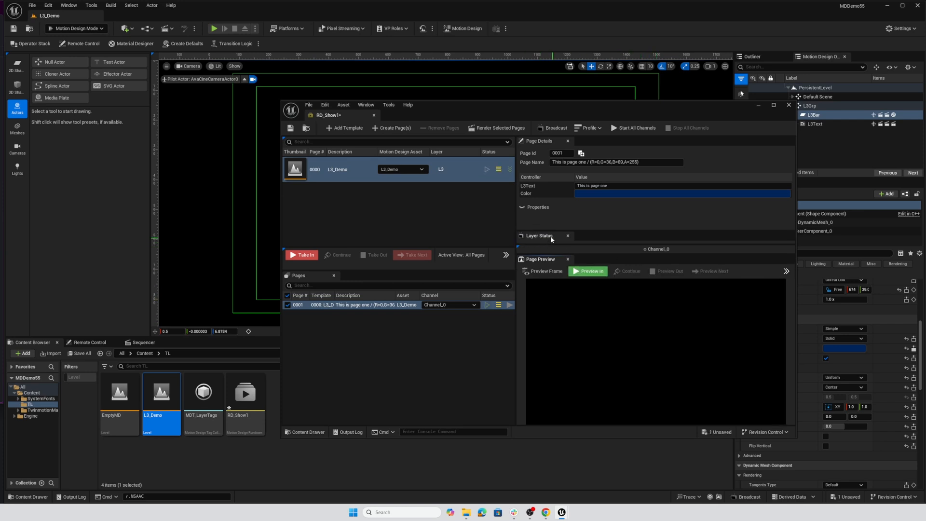
With page 0001 previewed in, dock Layer Status beside the page list and widen the rundown window
click(592, 272)
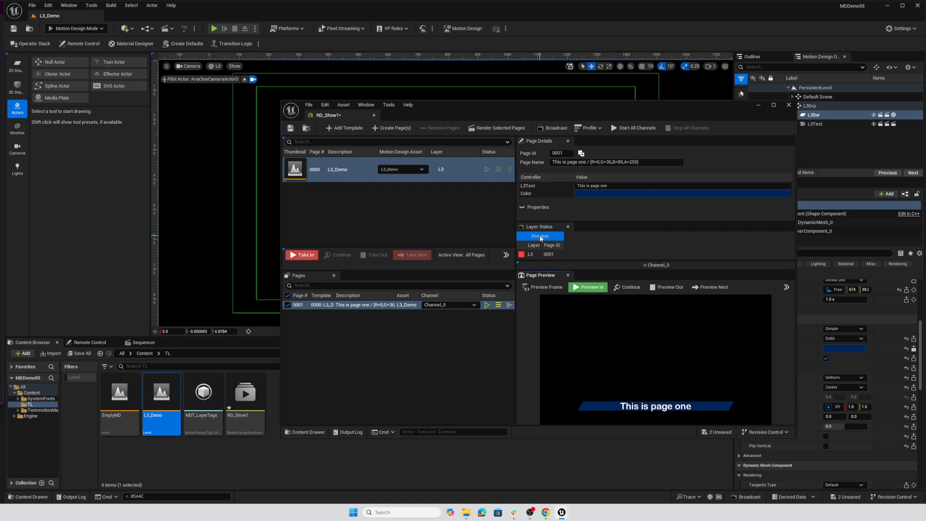
drag(539, 226, 486, 336)
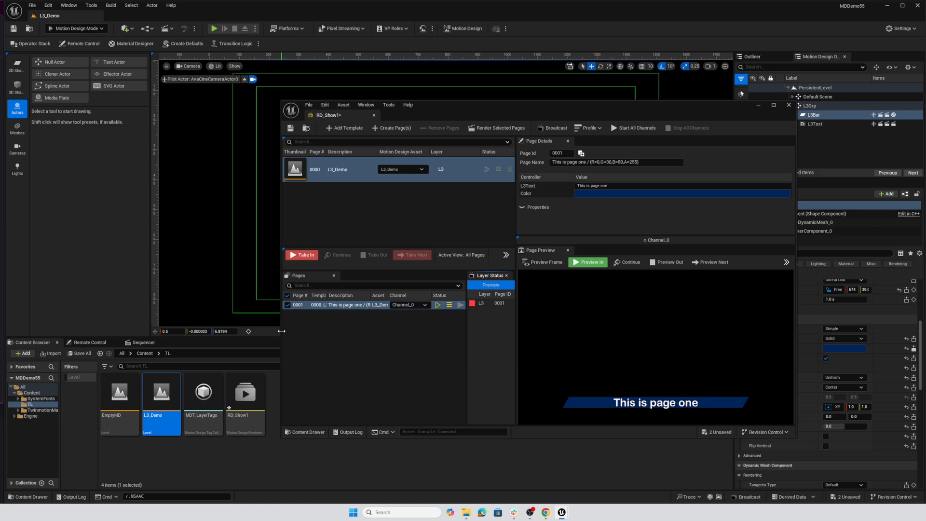
drag(281, 334, 180, 337)
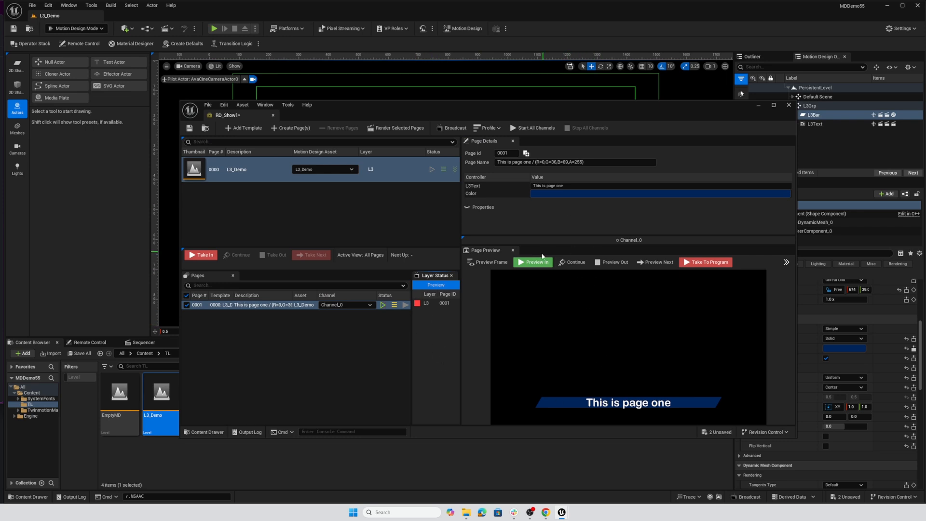
Replay page 0001's preview out and in while watching the Layer Status
click(605, 263)
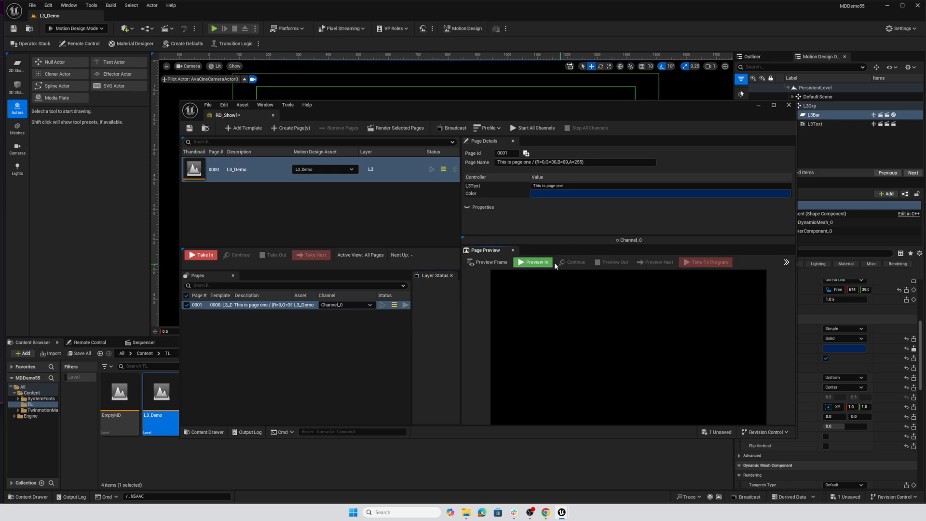
click(545, 263)
click(611, 262)
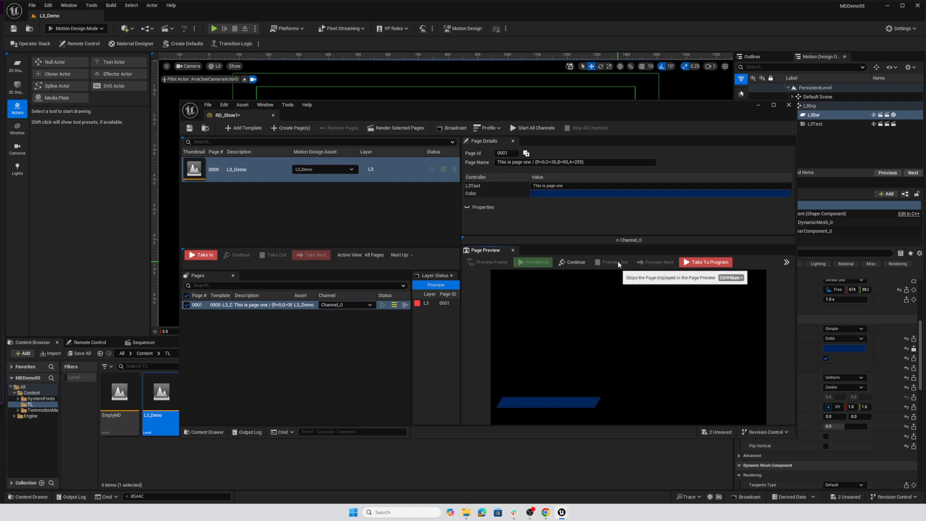
click(543, 264)
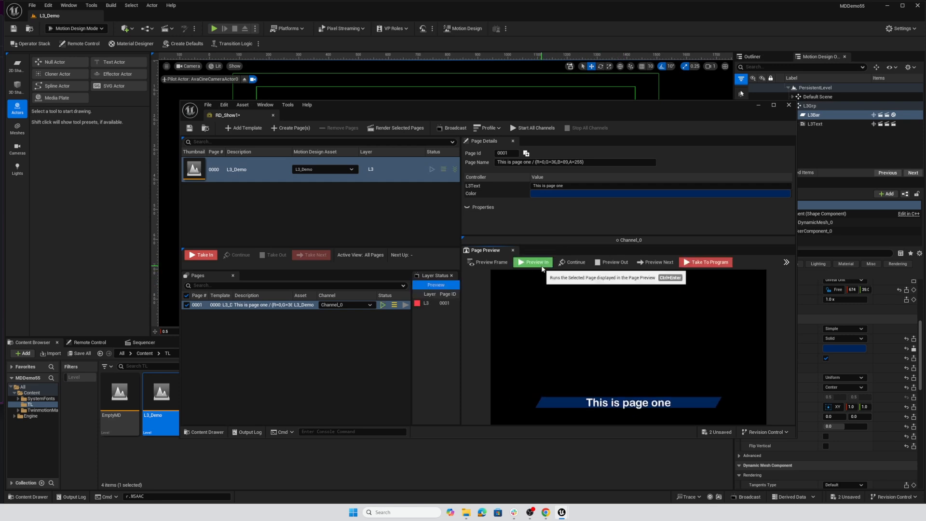
Duplicate page 0001 as page 0002 and set the copy's L3Text value to "This is page two"
click(251, 307)
key(ctrl+d)
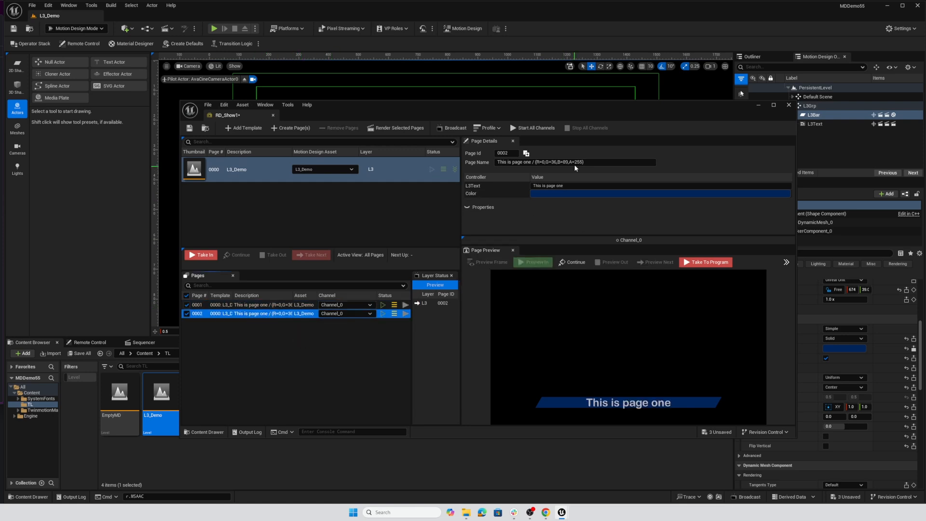
double_click(559, 185)
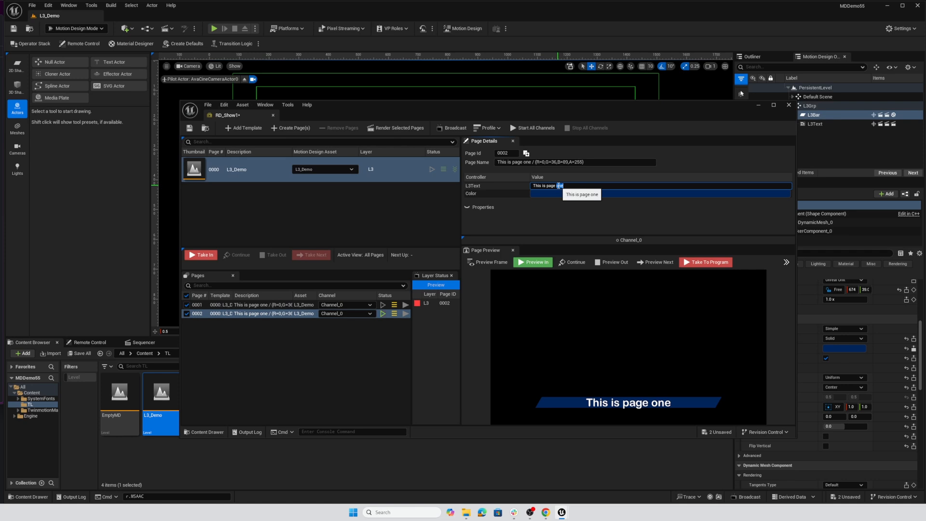
text(two)
Set page 0002's Color value to a dark purple, about R=89, G=0, B=87
click(561, 193)
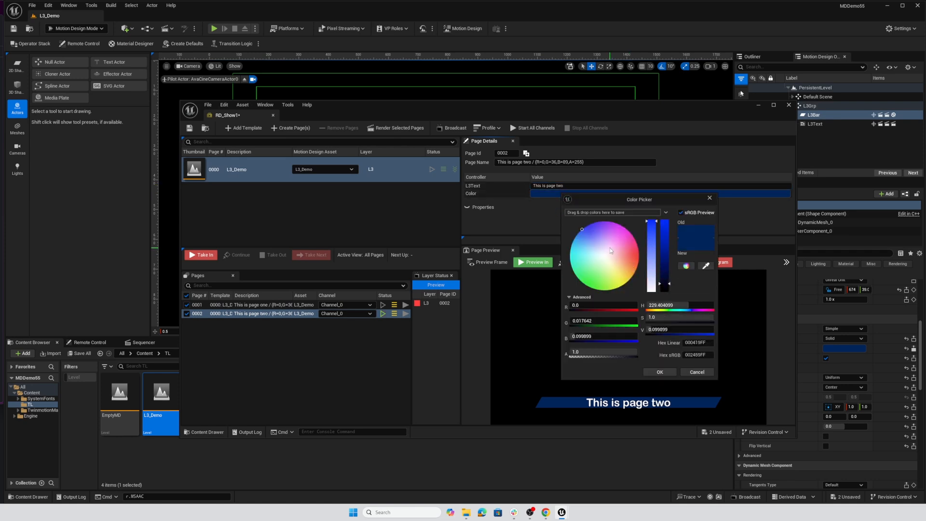
click(624, 227)
click(666, 373)
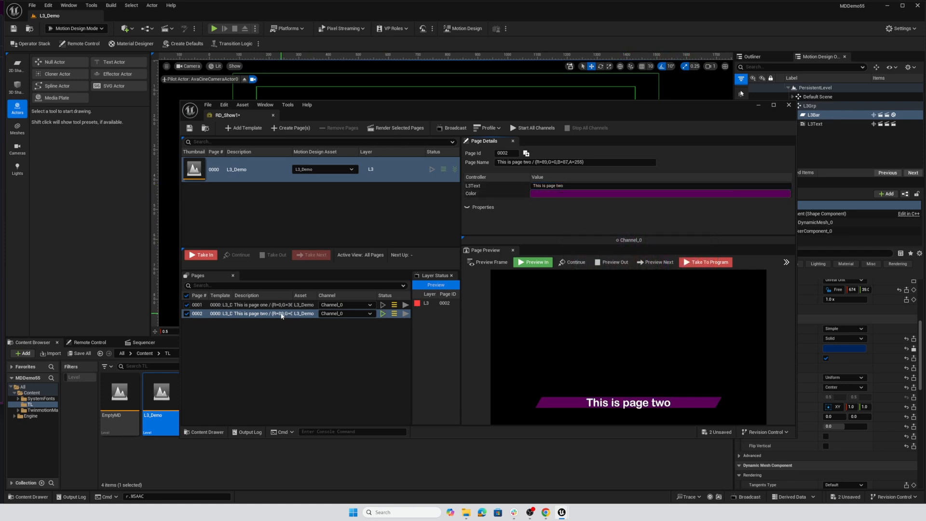
Create page 0003 from the L3_Demo template and set its L3Text value to "This is page Three"
drag(281, 181, 263, 363)
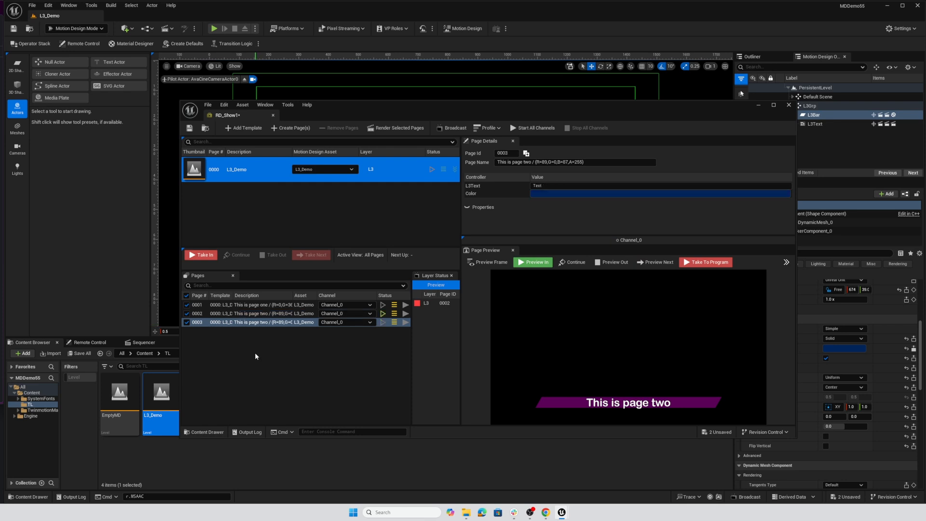
click(263, 326)
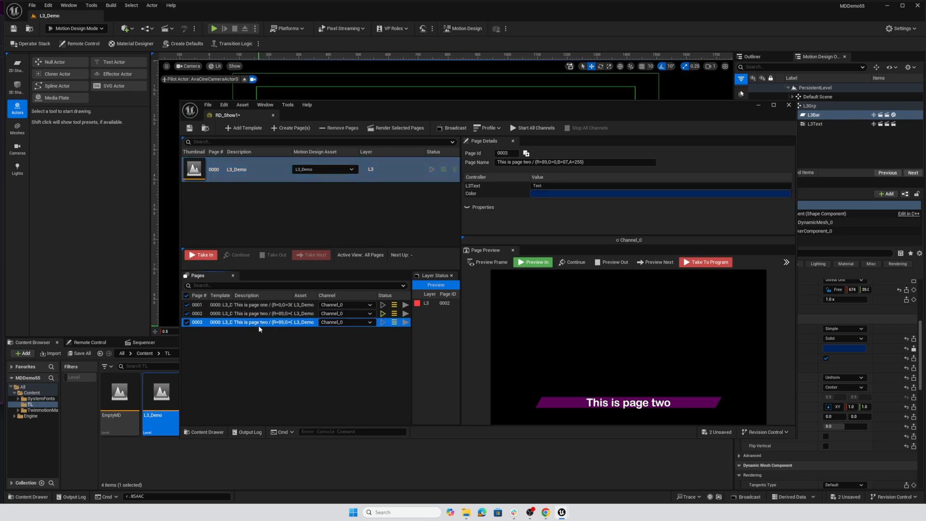
click(536, 185)
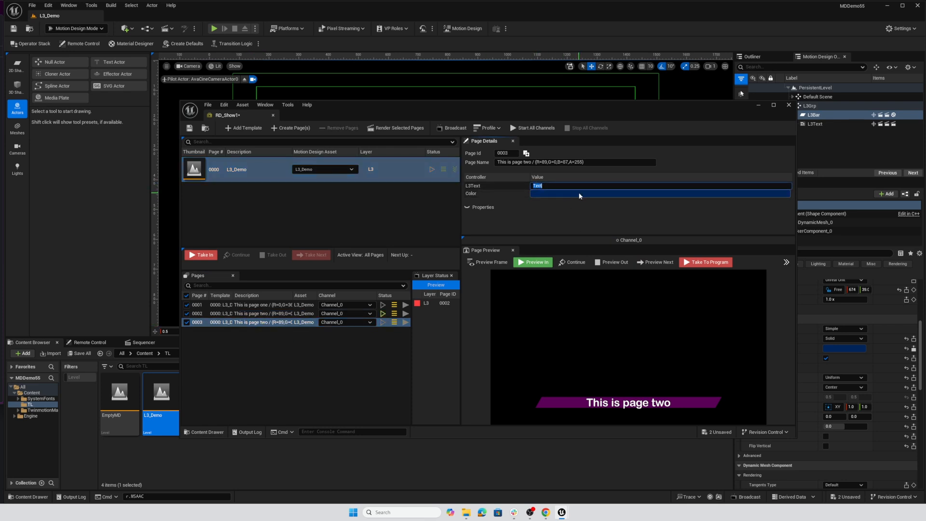
text(This is page Three)
key(Return)
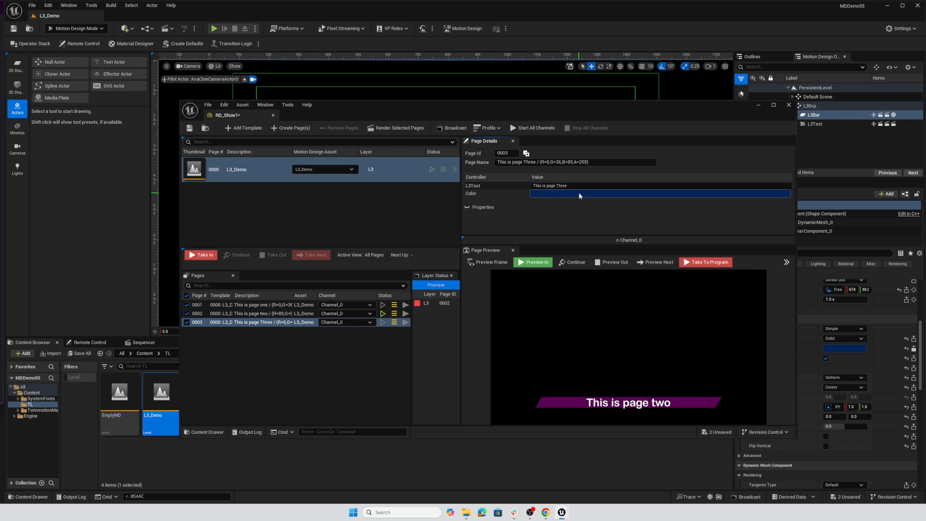
Set page 0003's Color value to a dark amber, about R=89, G=65, B=0
click(578, 192)
drag(643, 270, 654, 275)
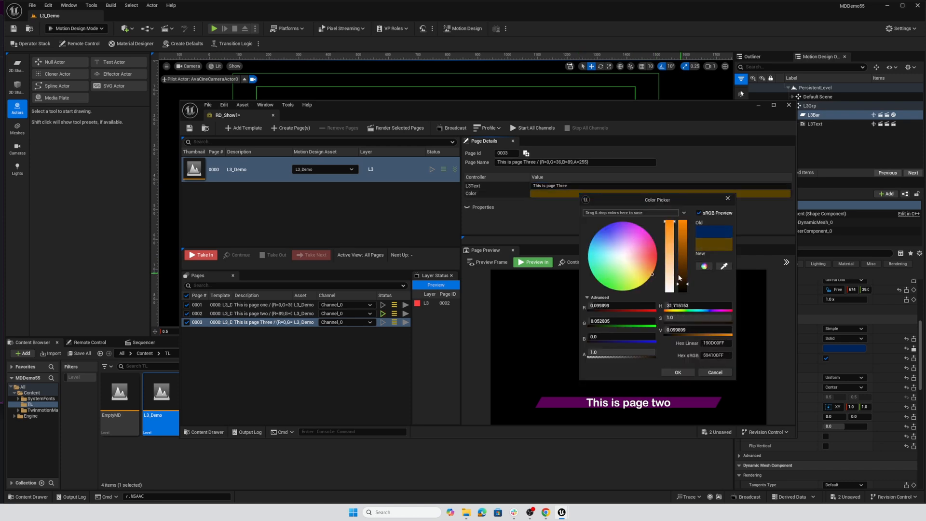
click(678, 372)
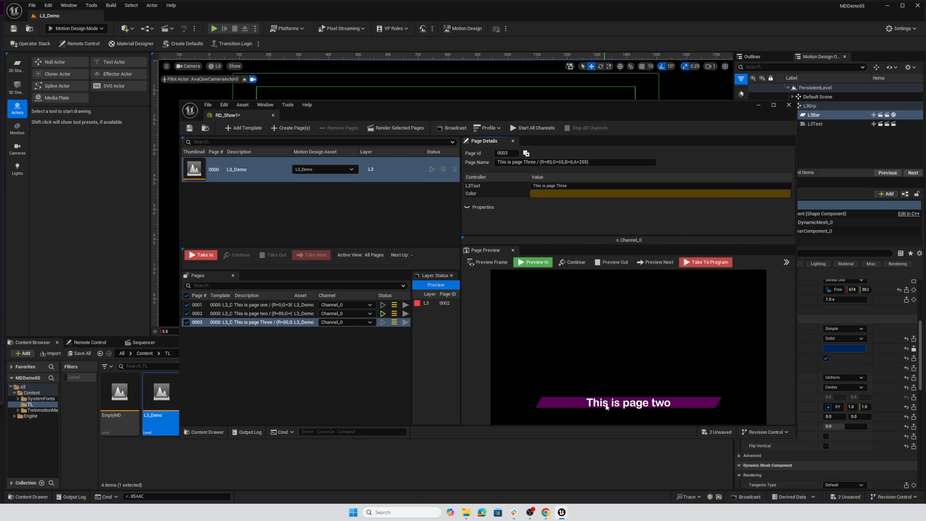
Preview the change from page 0002 to page 0003, and preview page 0003 out
click(649, 263)
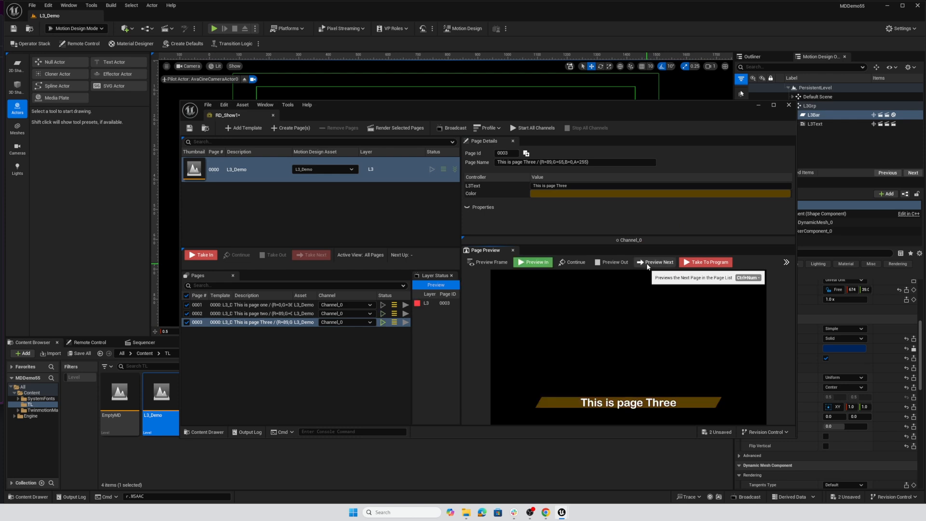
click(613, 263)
Preview page 0001 in and cycle the preview through the following pages until page 0003 returns a second time
click(259, 305)
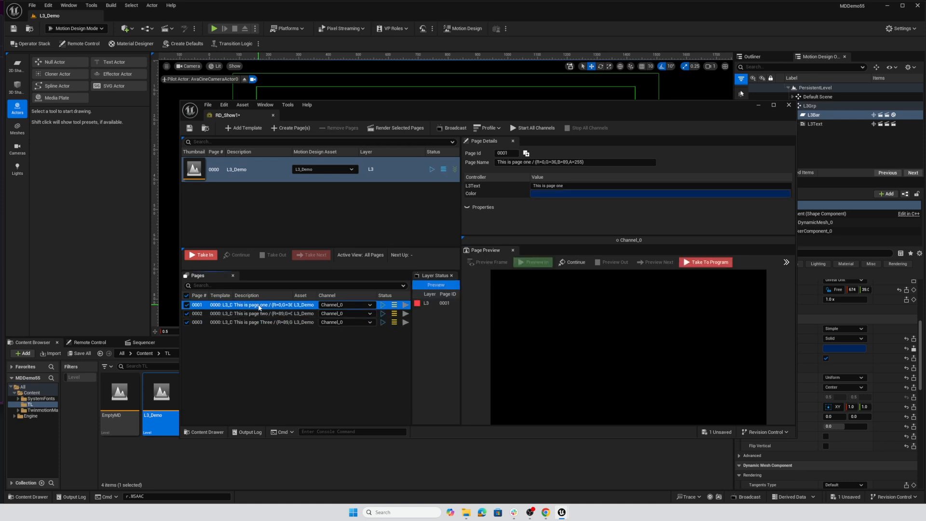
double_click(259, 306)
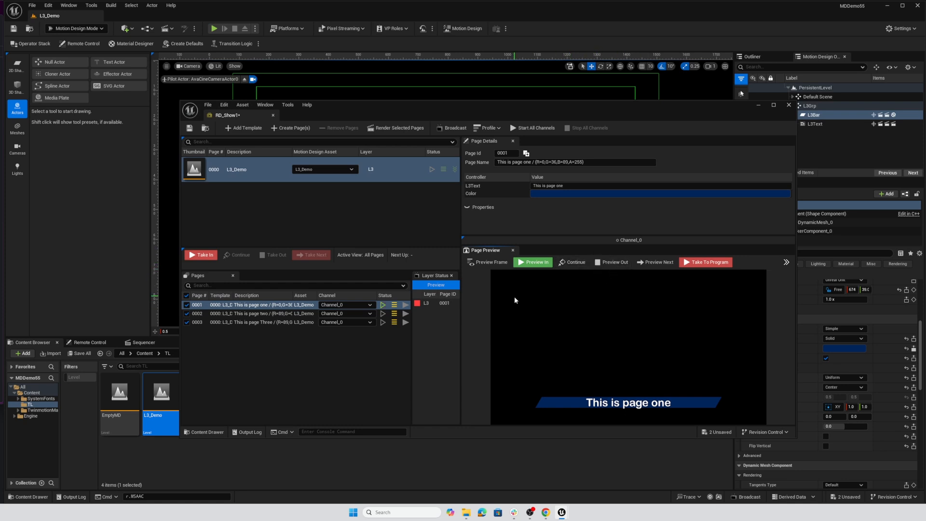
click(652, 262)
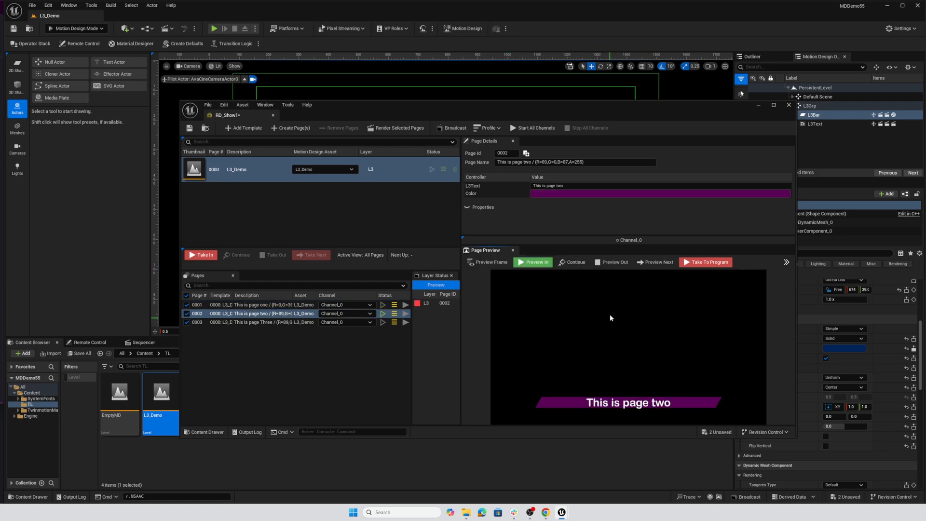
click(655, 262)
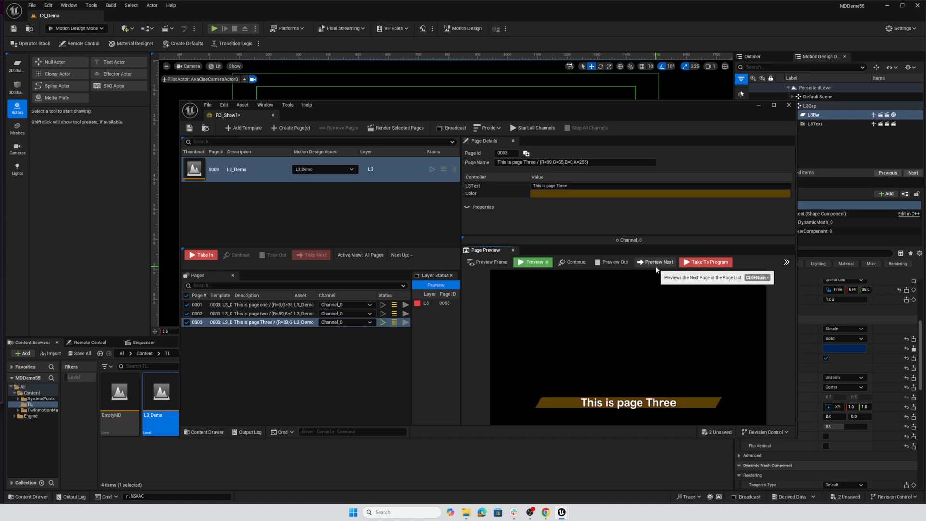
click(652, 263)
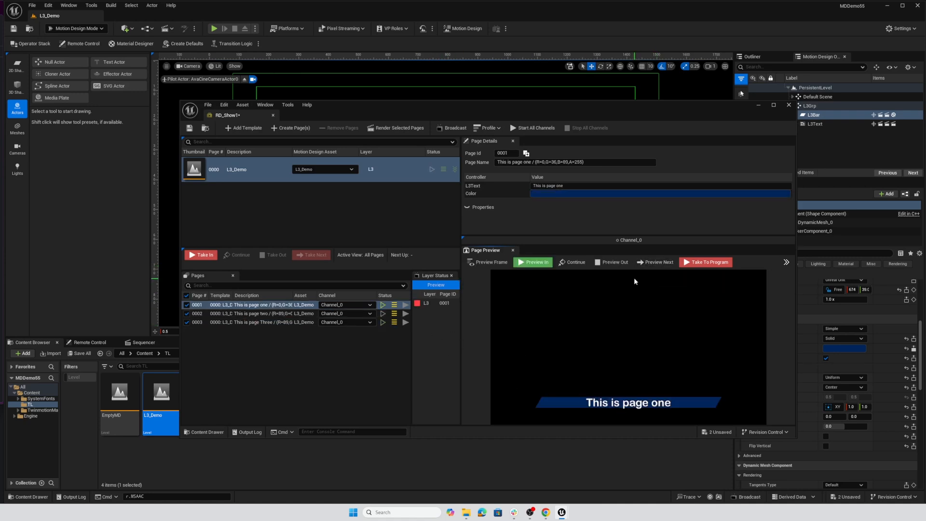
click(650, 262)
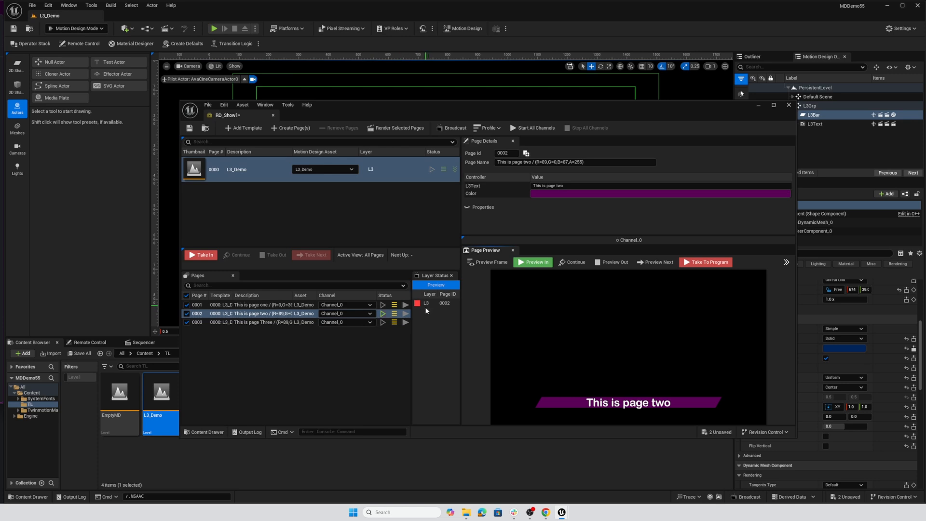
click(649, 262)
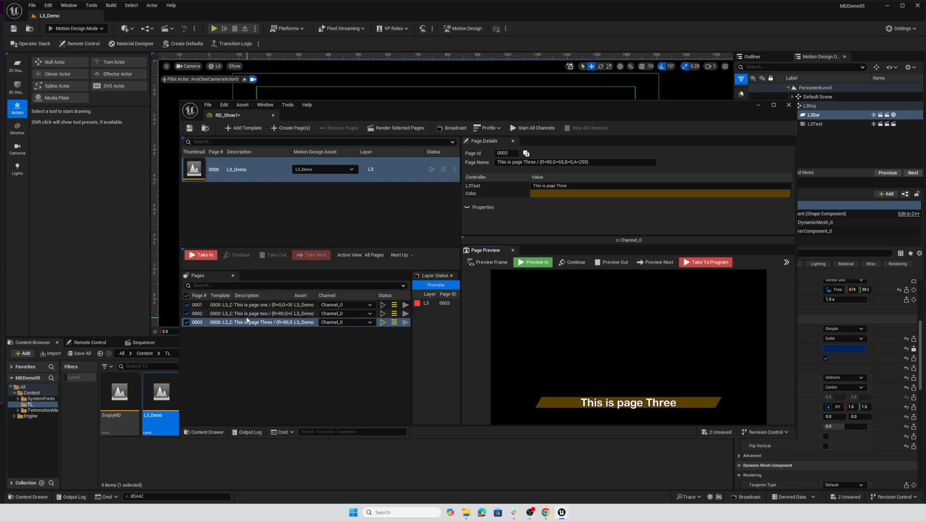
Open the transition logic of page 0001 and enable its Debug mode
right_click(254, 308)
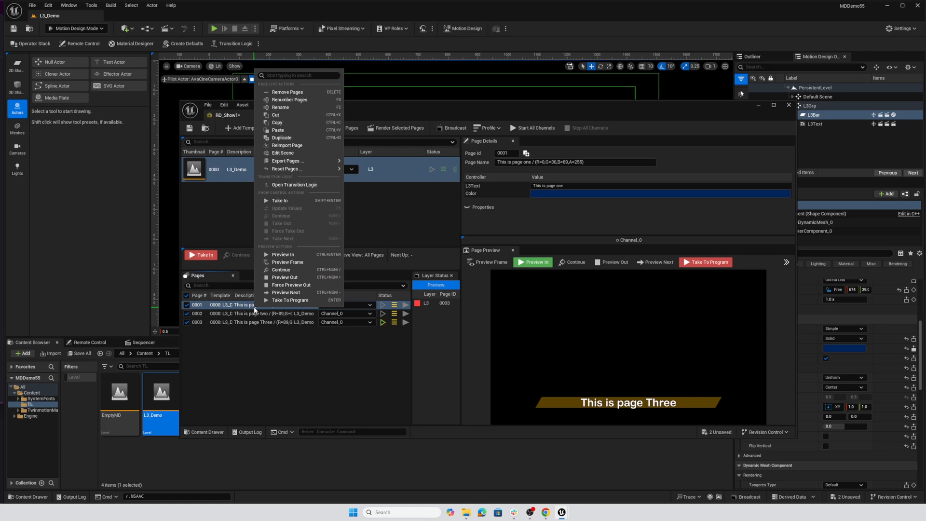
click(302, 185)
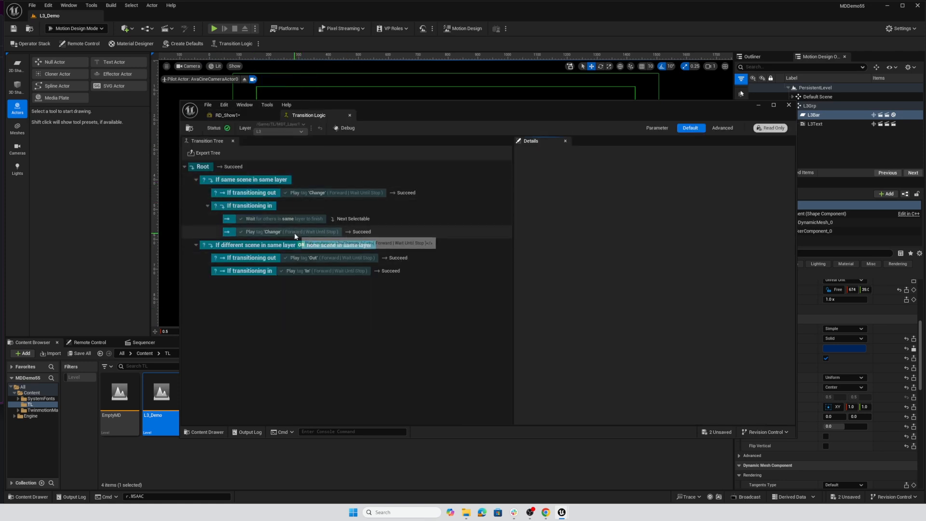
click(347, 128)
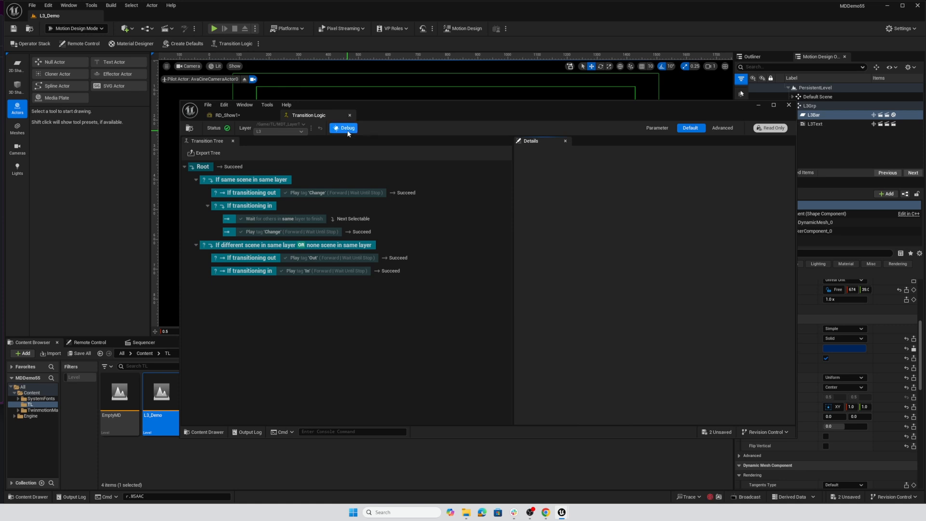
Detach Transition Logic into its own enlarged window and move the rundown window aside so the transition tree stays visible
drag(308, 115, 153, 91)
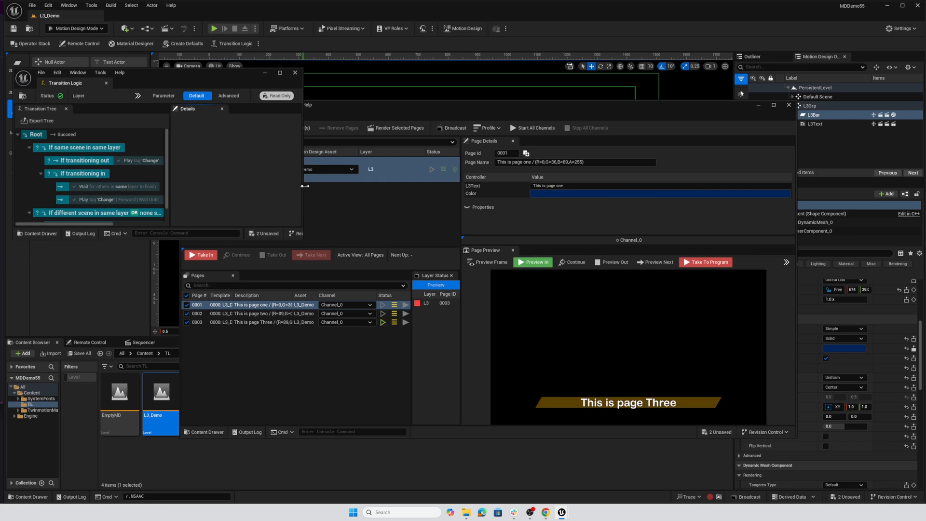
drag(305, 186, 504, 179)
drag(285, 240, 286, 311)
click(553, 131)
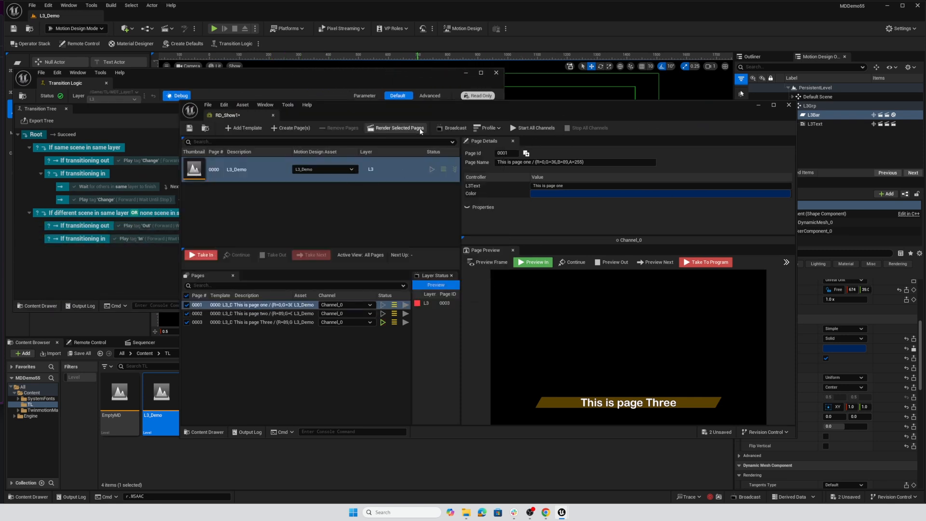
drag(408, 115, 527, 117)
drag(299, 207, 302, 208)
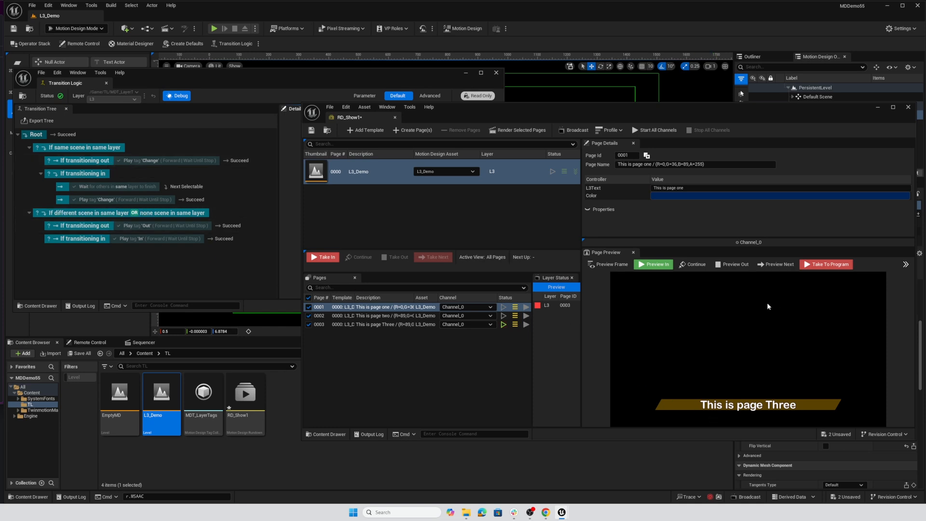
Watch the transition tree's debug tags while previewing page 0003 out, page 0001 in, and the change to page 0002
click(734, 265)
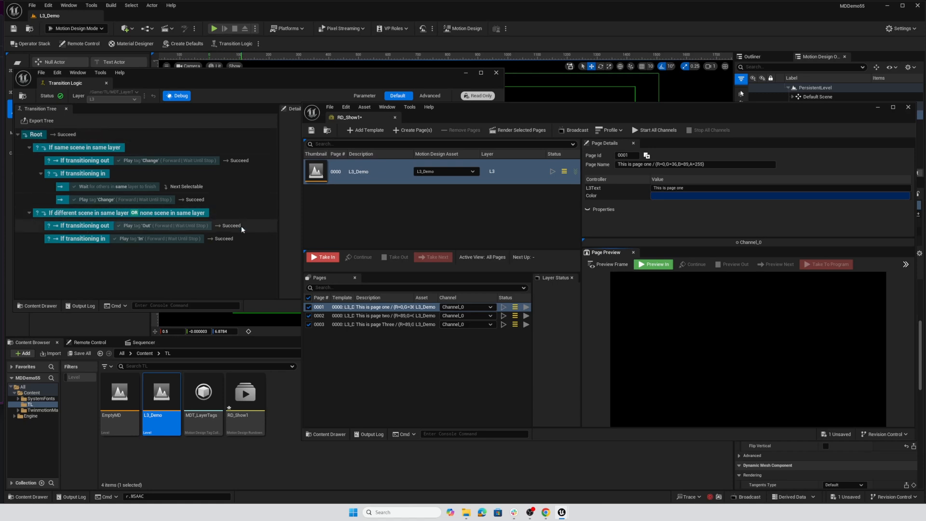
click(376, 307)
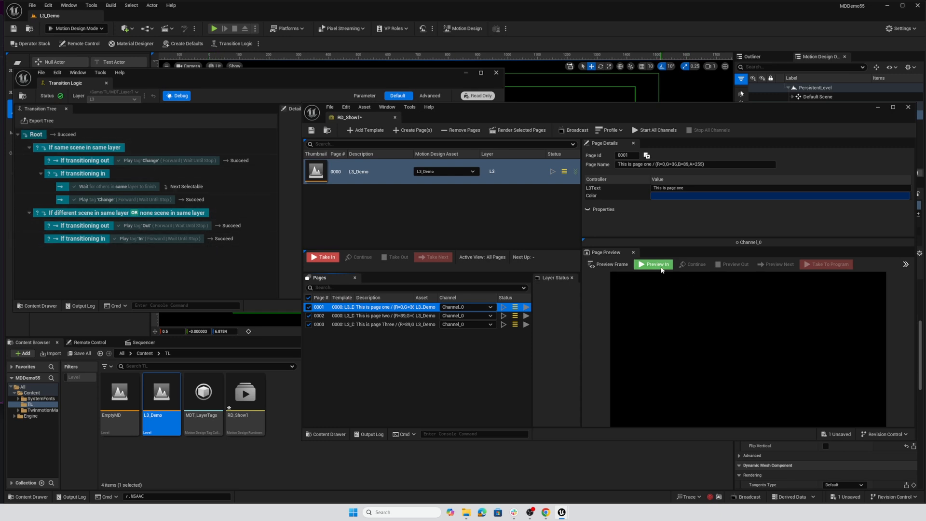
click(660, 267)
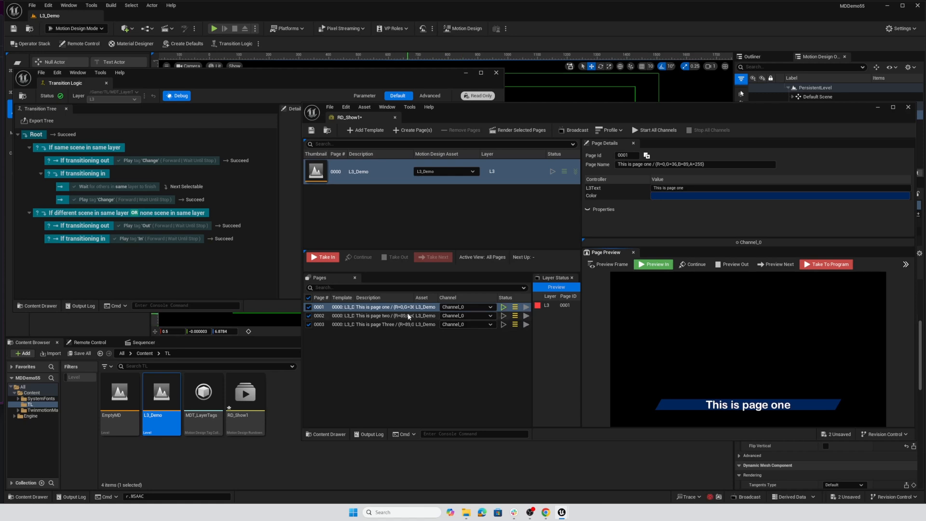
click(773, 265)
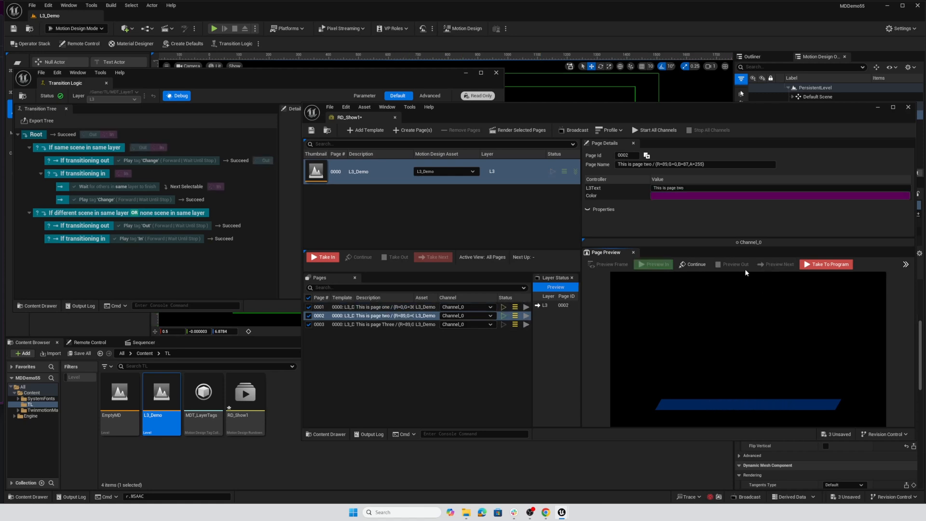